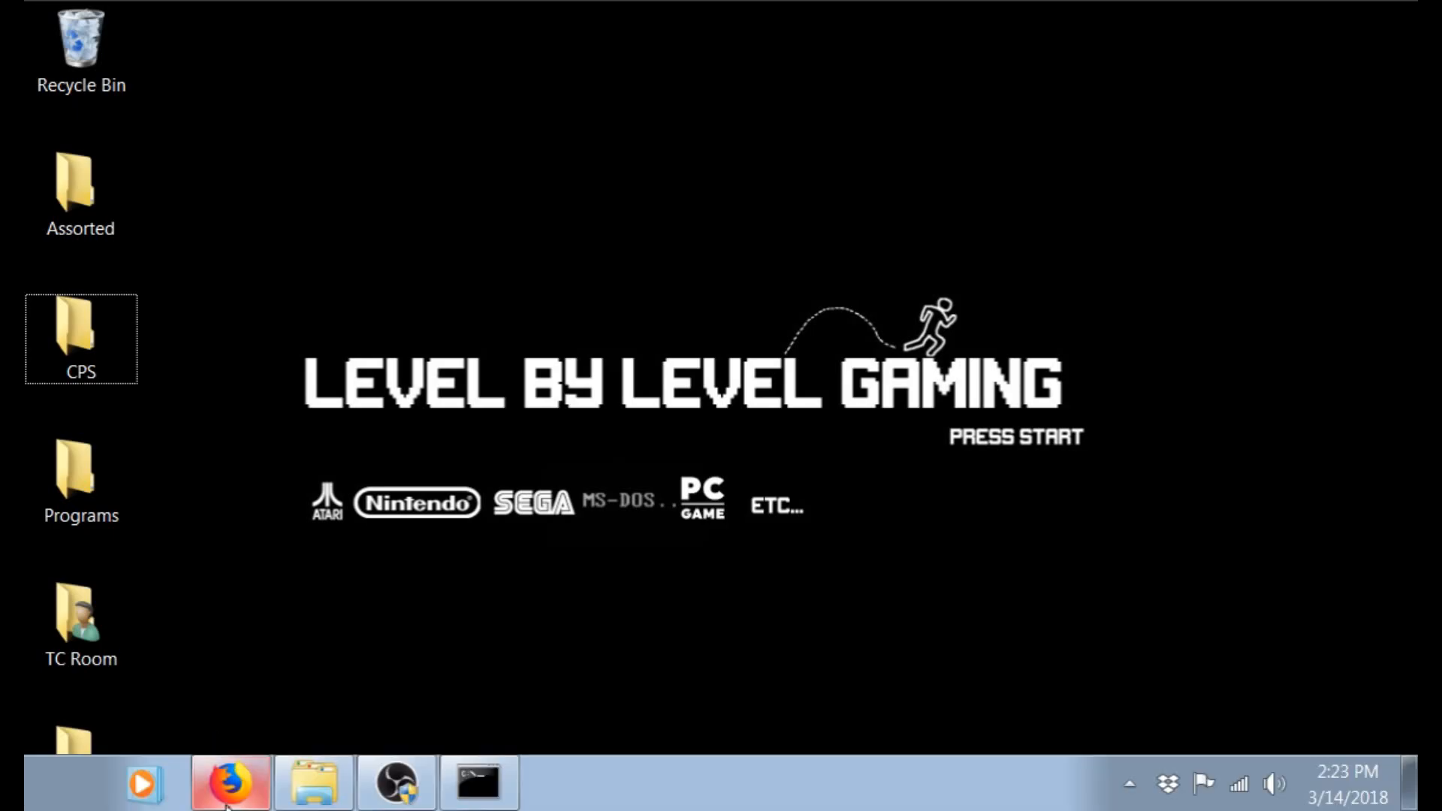
- Check the PAP K3 Plus Review video in Firefox, then hide the browser
click(225, 789)
click(202, 27)
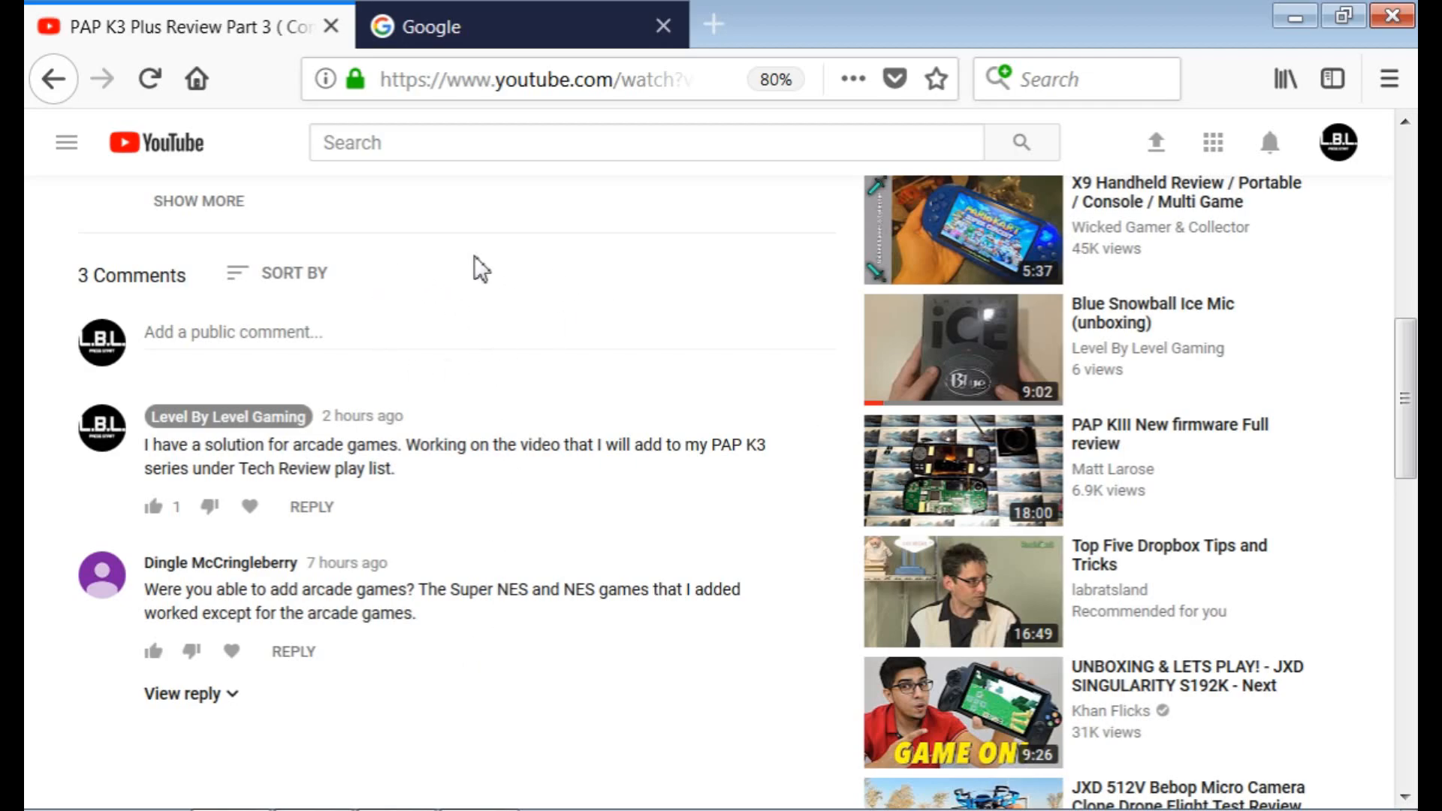
click(1295, 17)
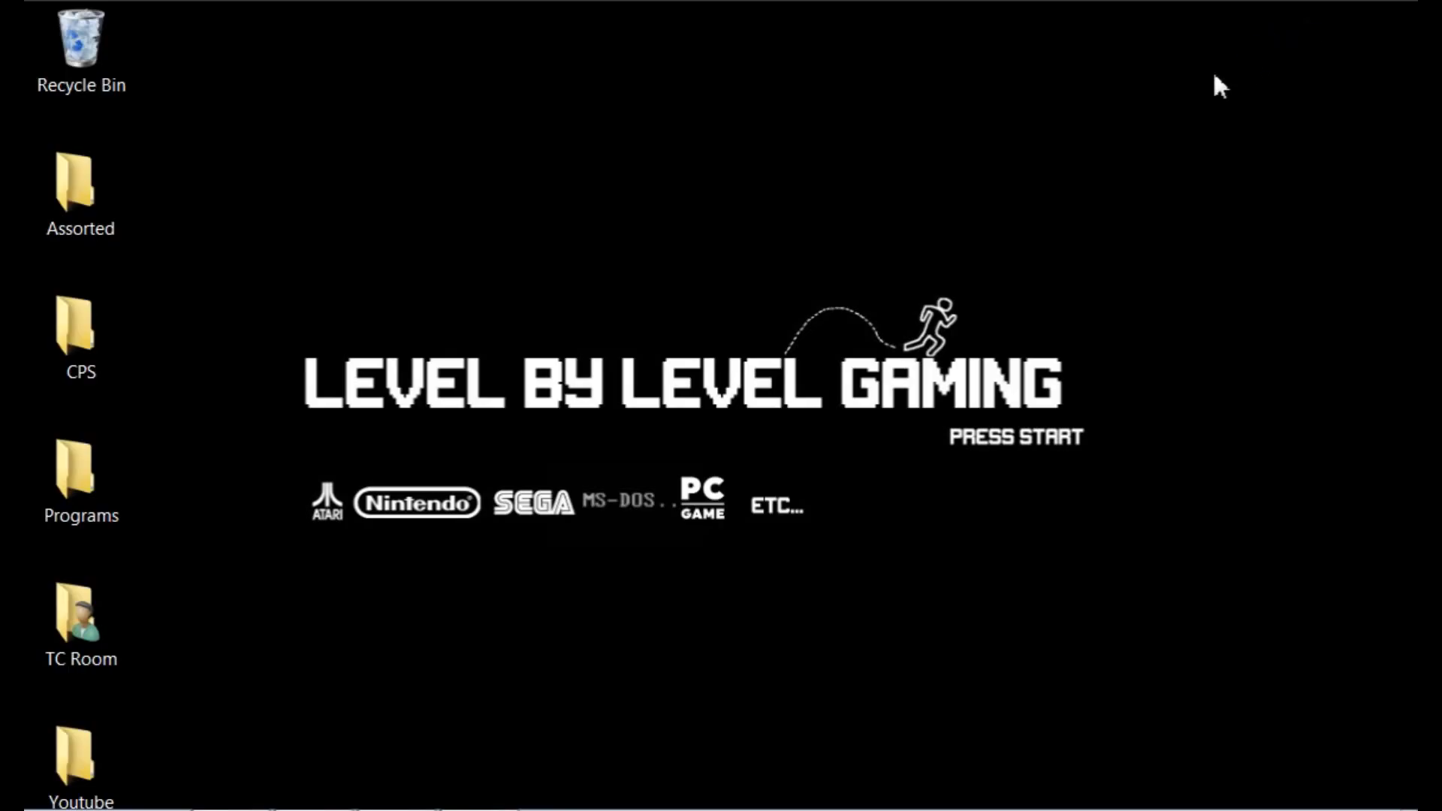
- Browse removable disk E: into GAME and its CPS folder, then return to GAME and hide Explorer
click(313, 783)
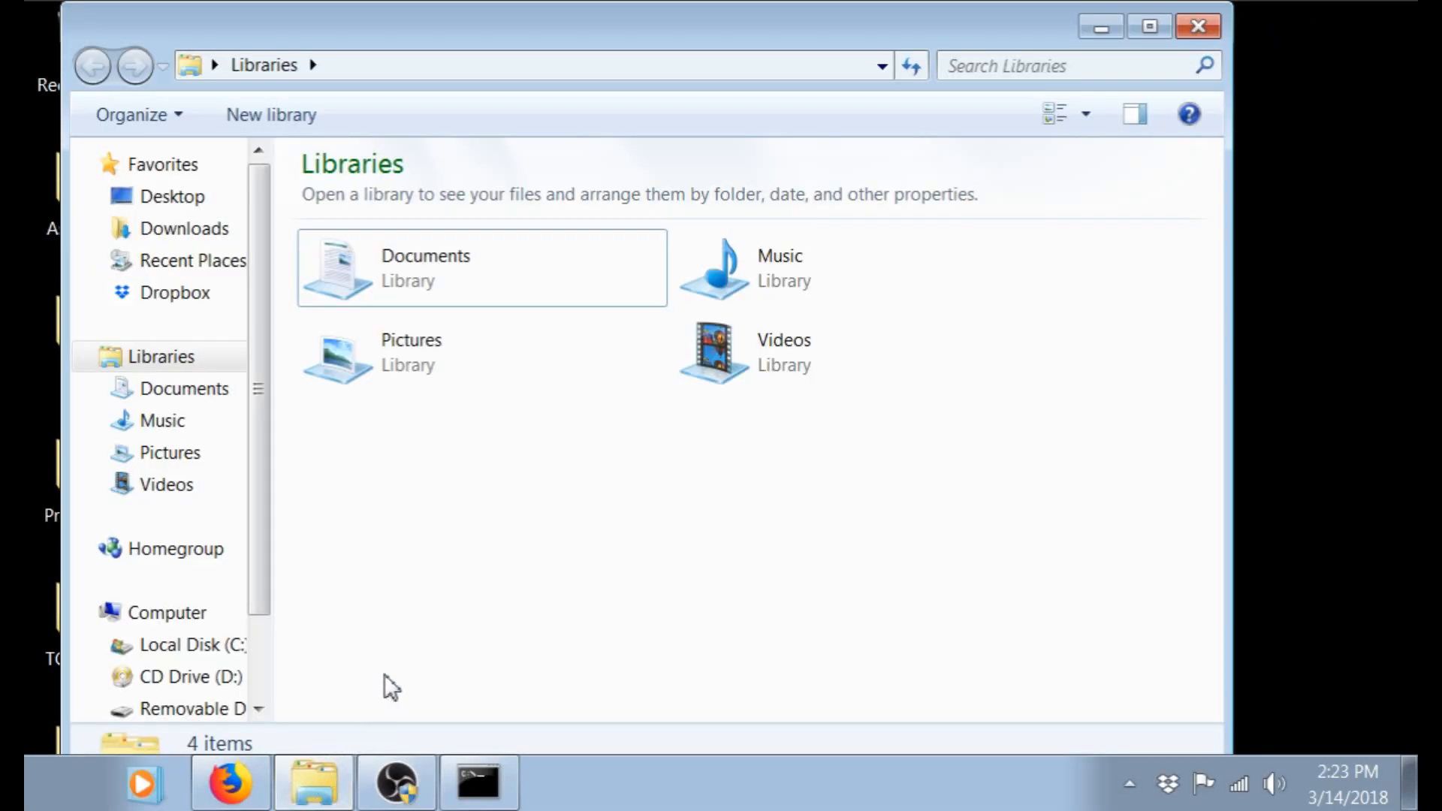
scroll(254, 555, down, 3)
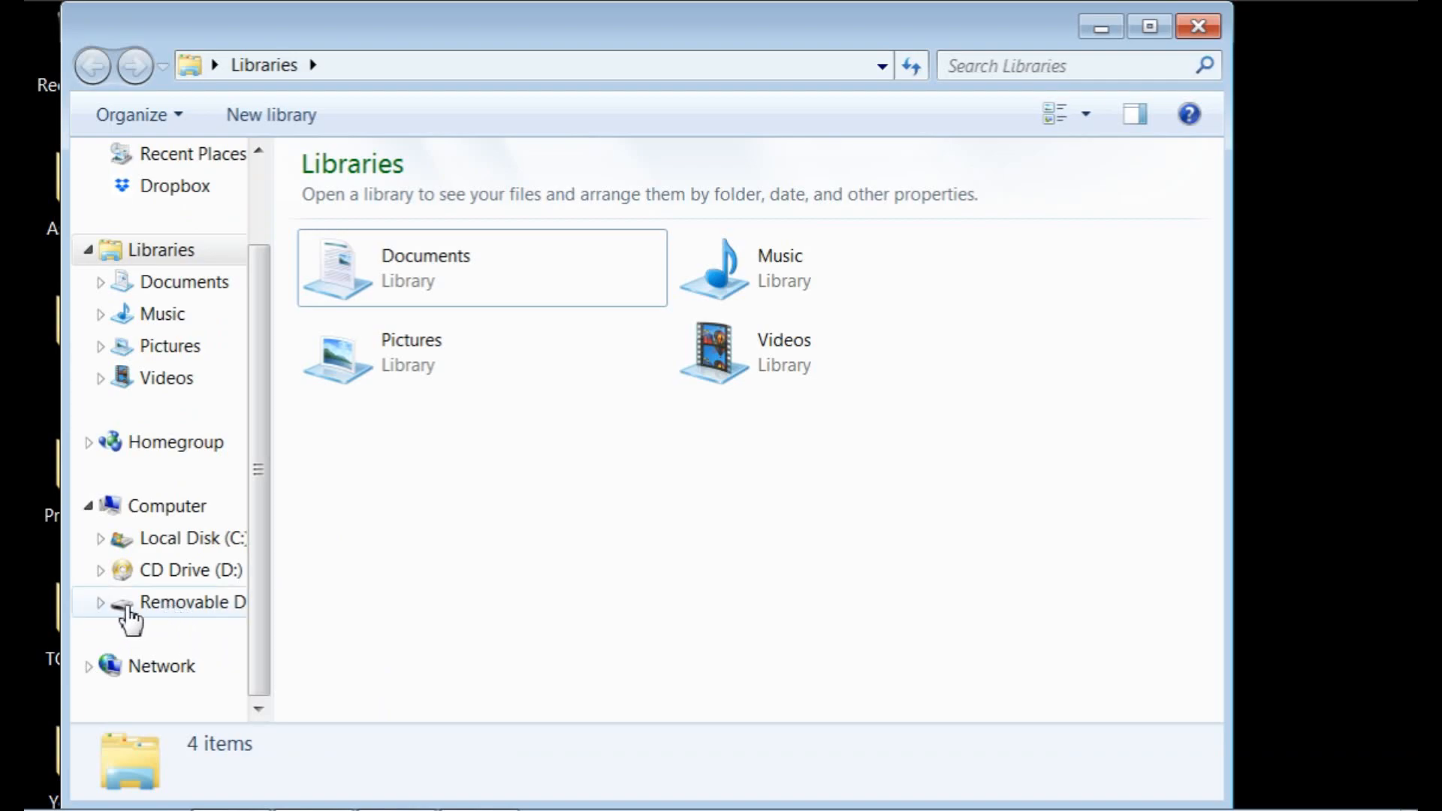
click(190, 603)
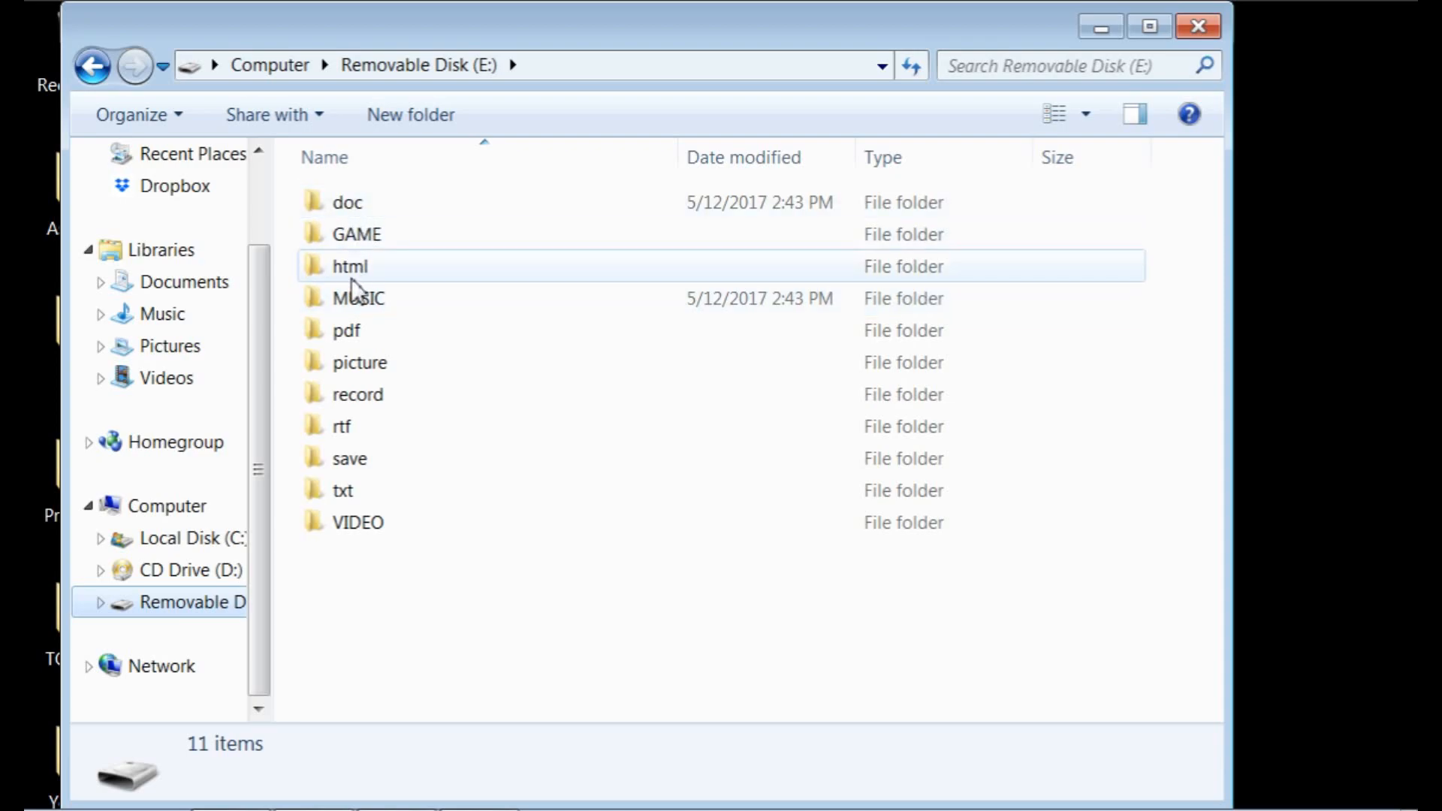
double_click(402, 241)
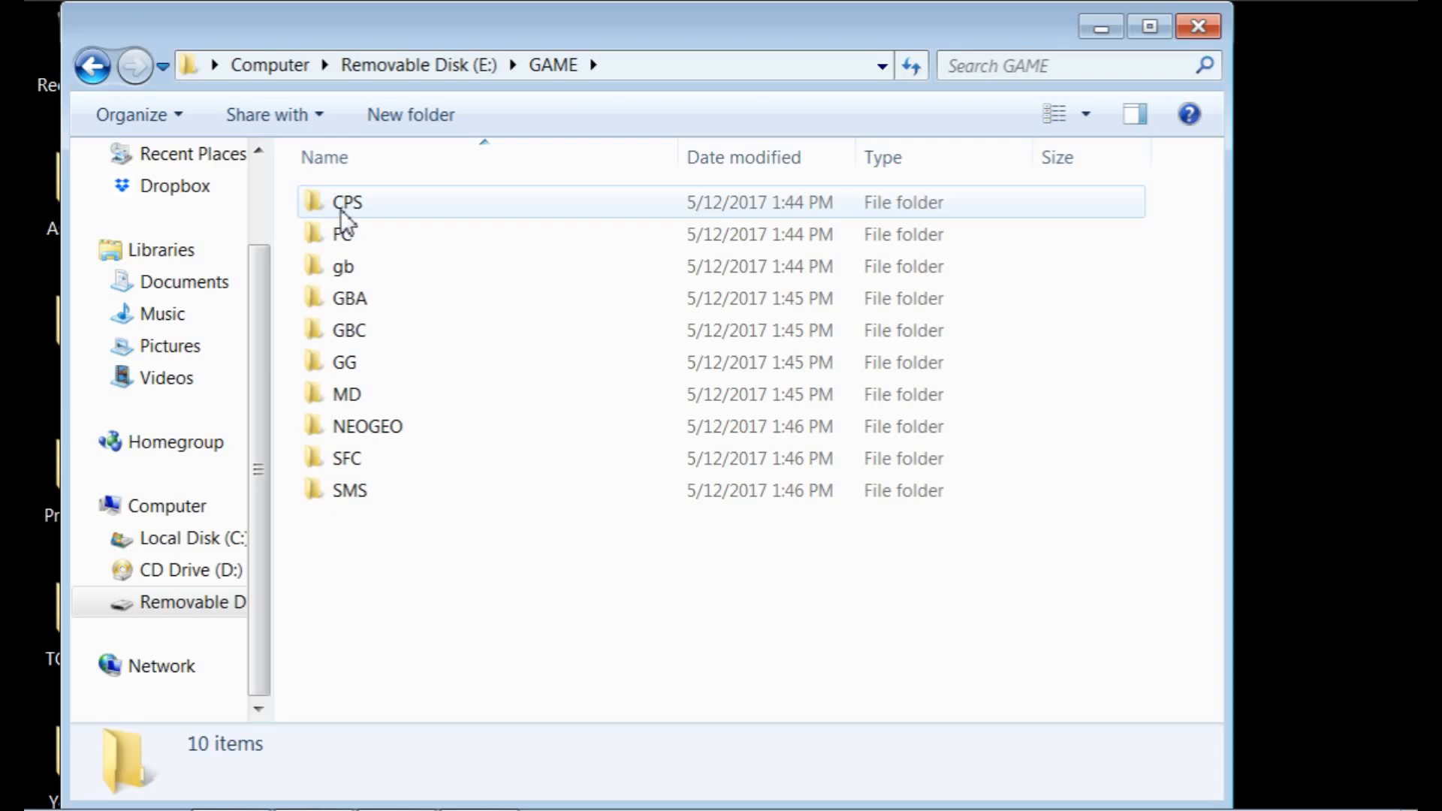
double_click(344, 208)
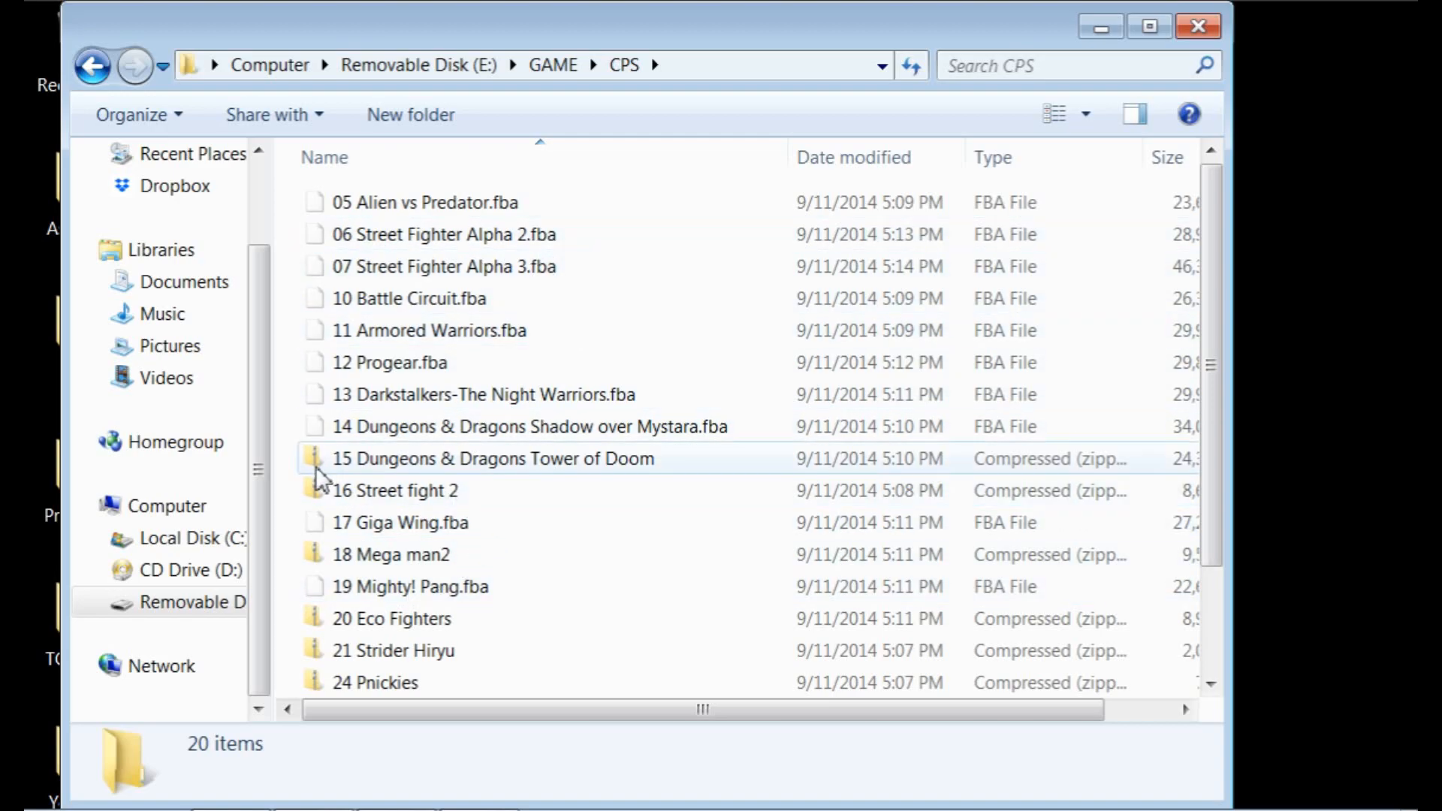
click(93, 66)
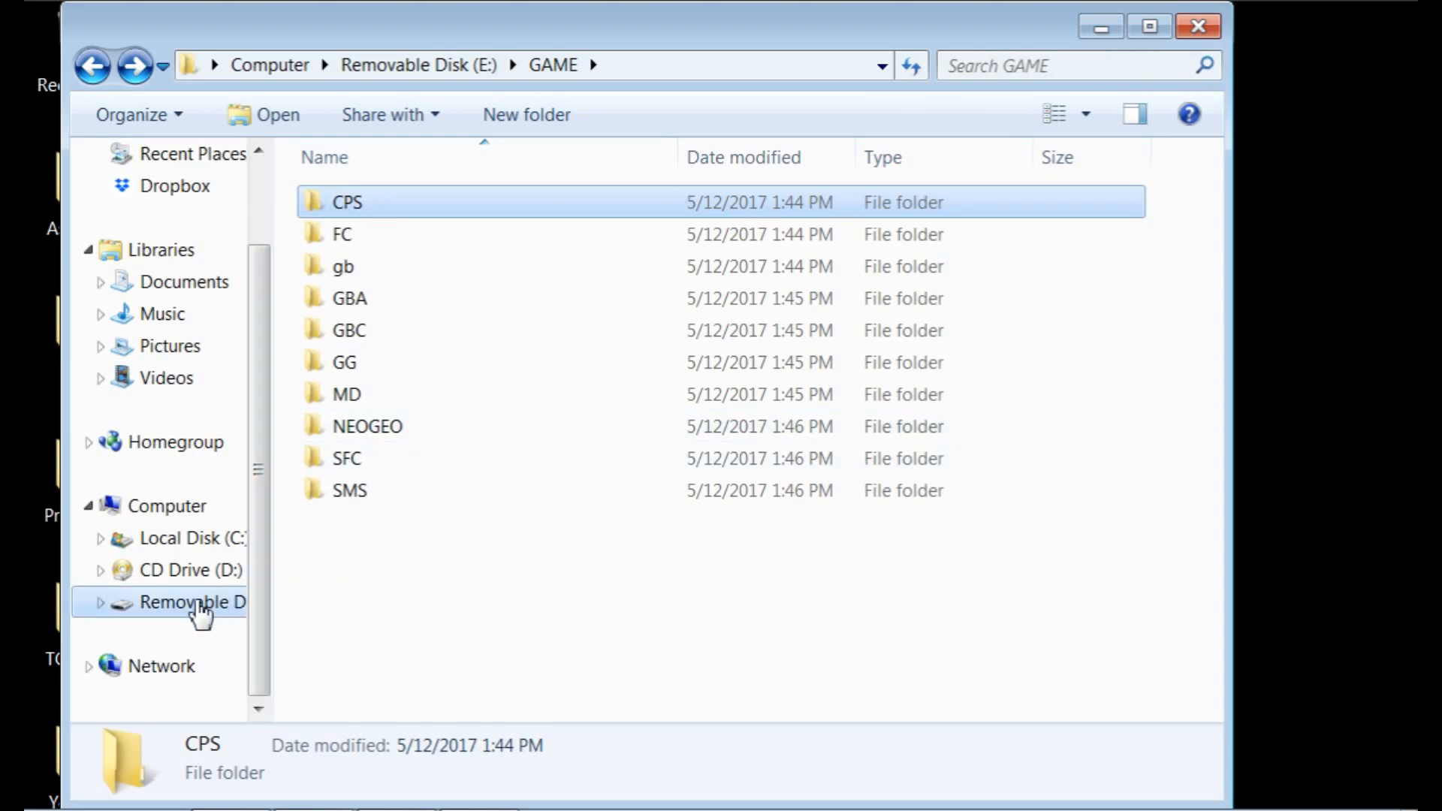
click(1101, 27)
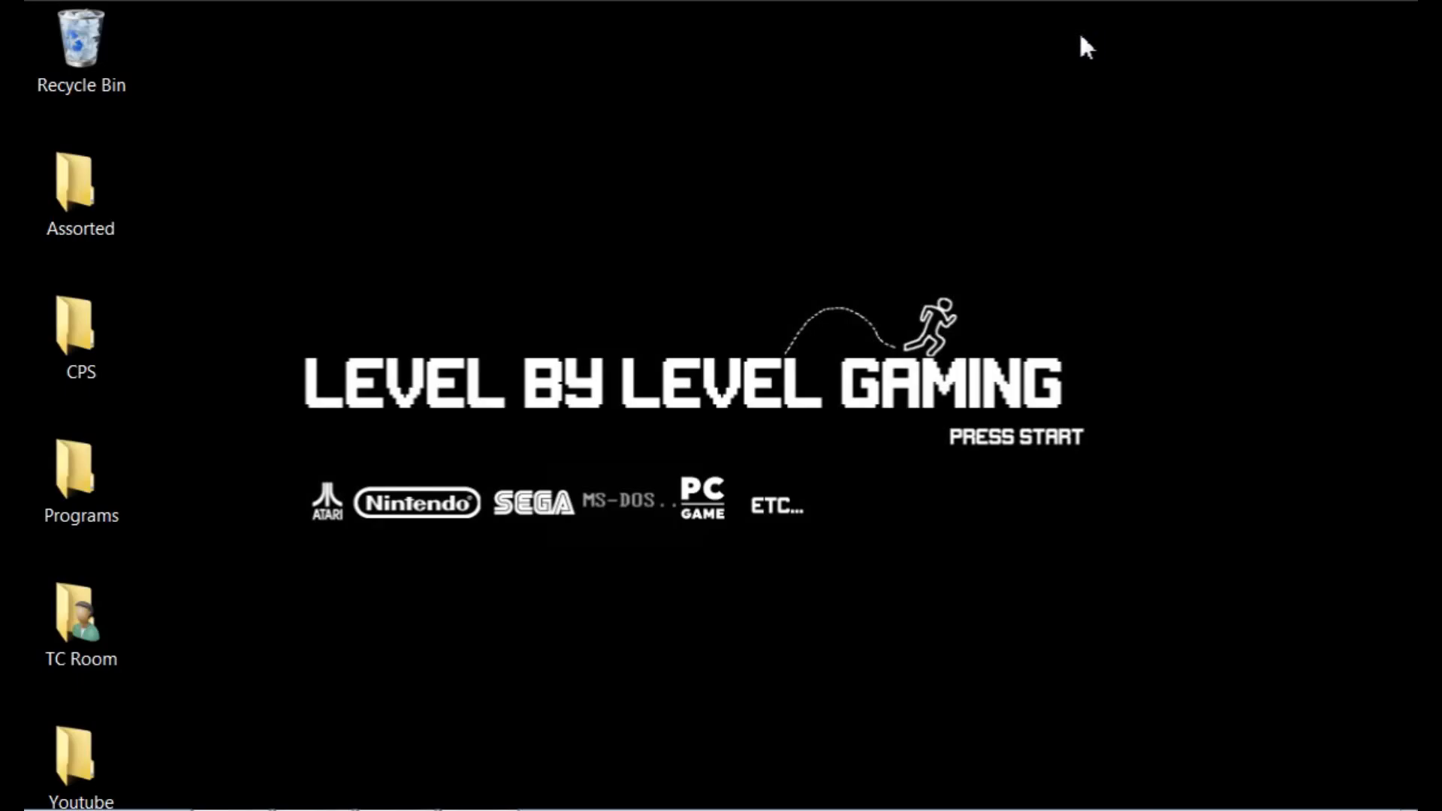
mouse_move(230, 802)
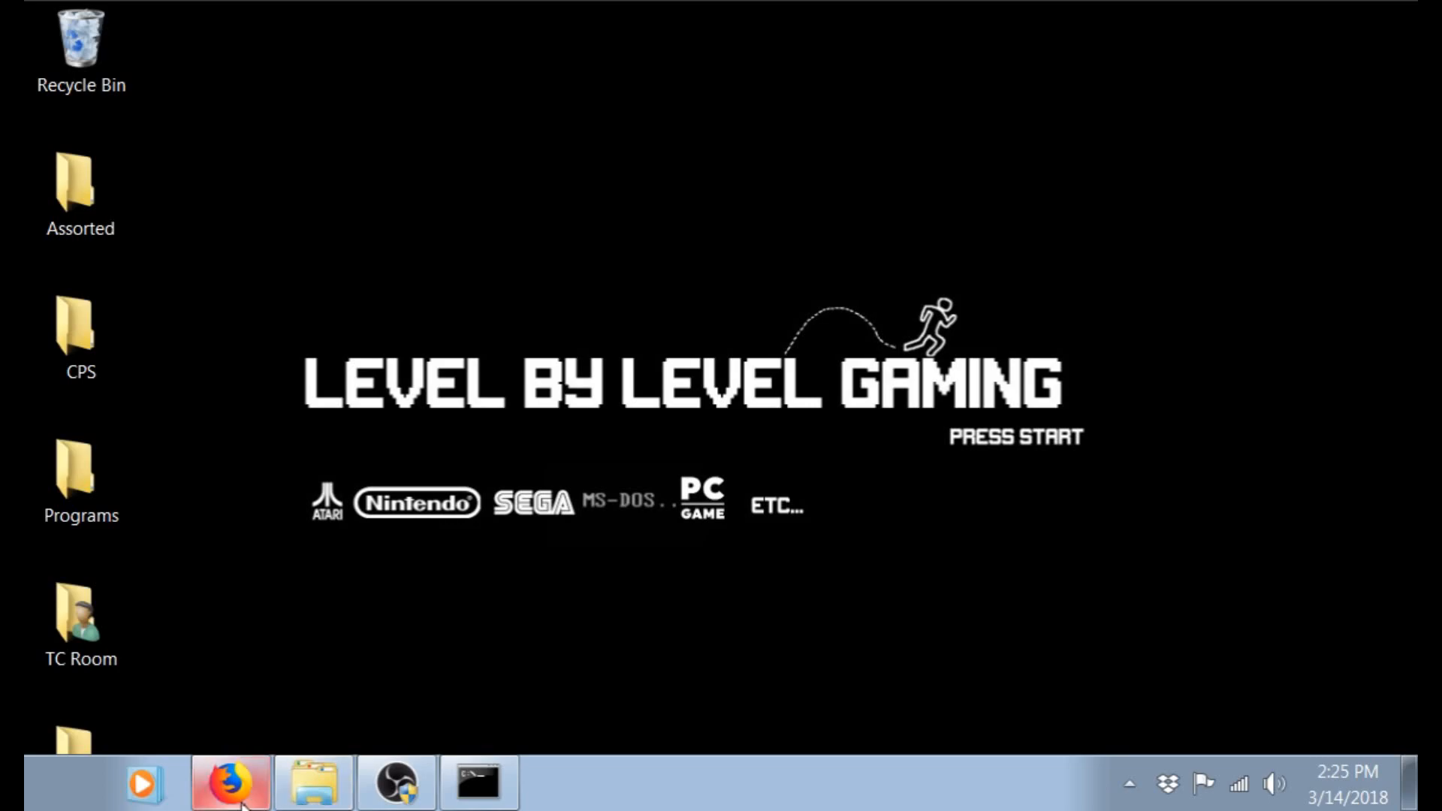
- Run a Google search for "csp 2 roms" in Firefox, then hide the browser again
click(234, 782)
click(501, 26)
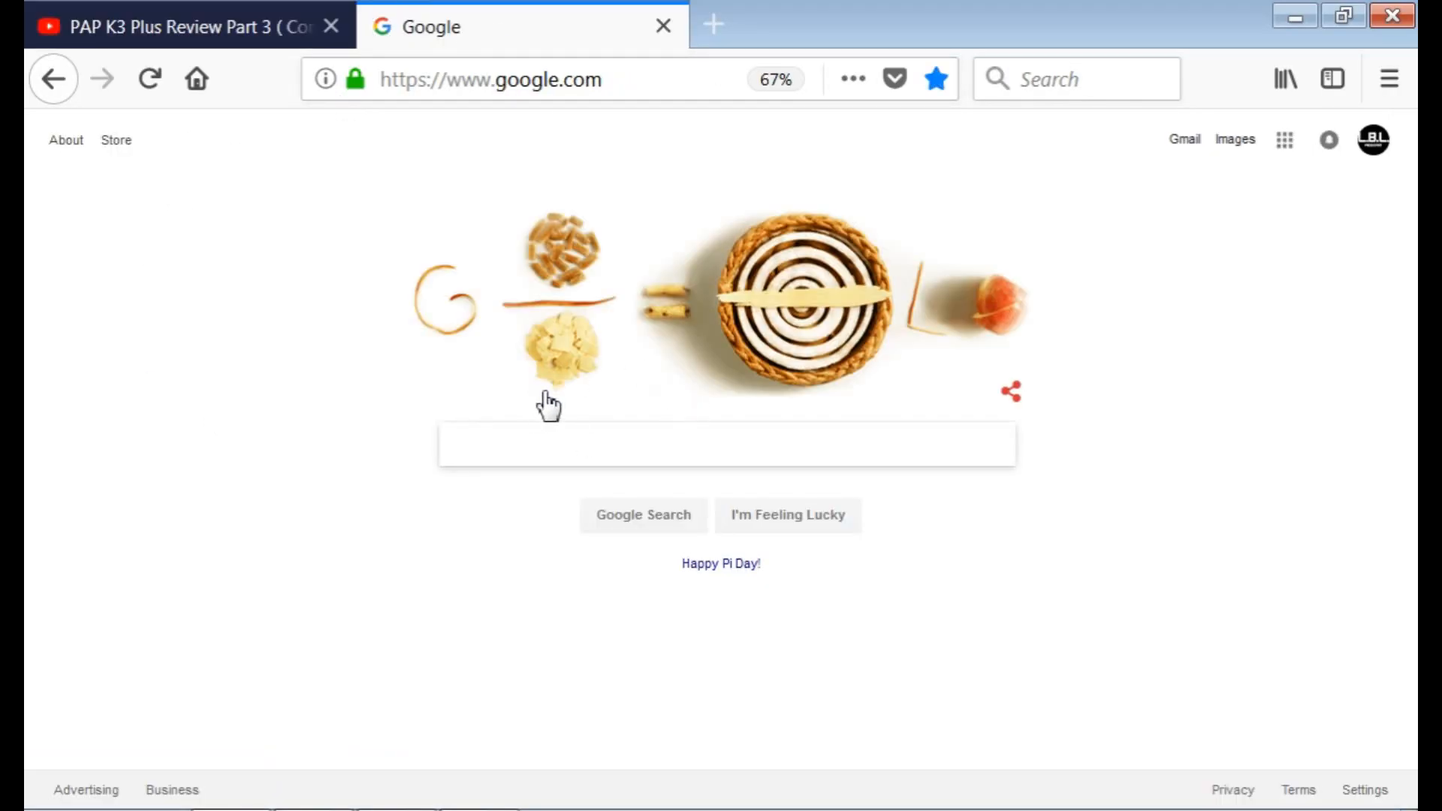
click(530, 444)
text(sp 1)
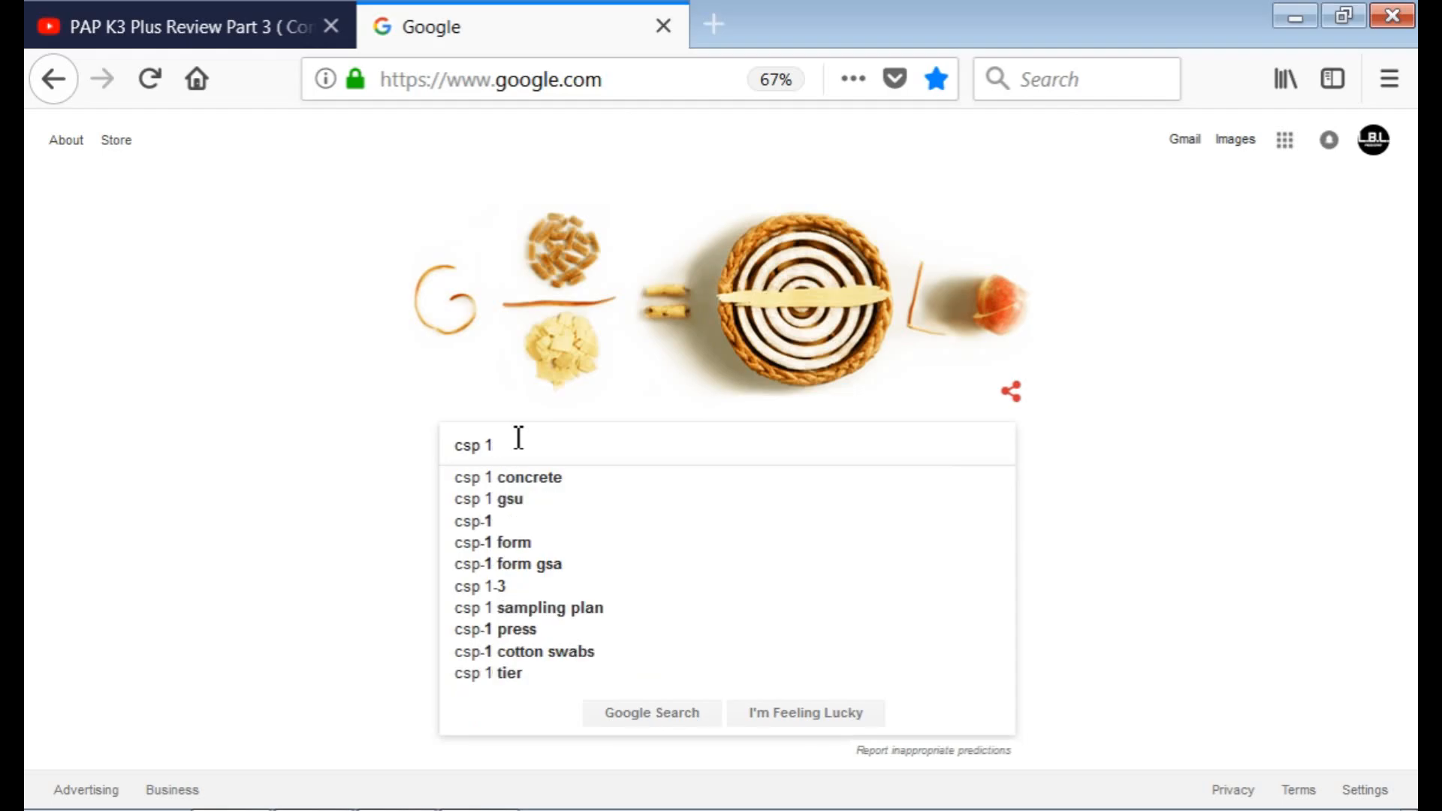
text( roms)
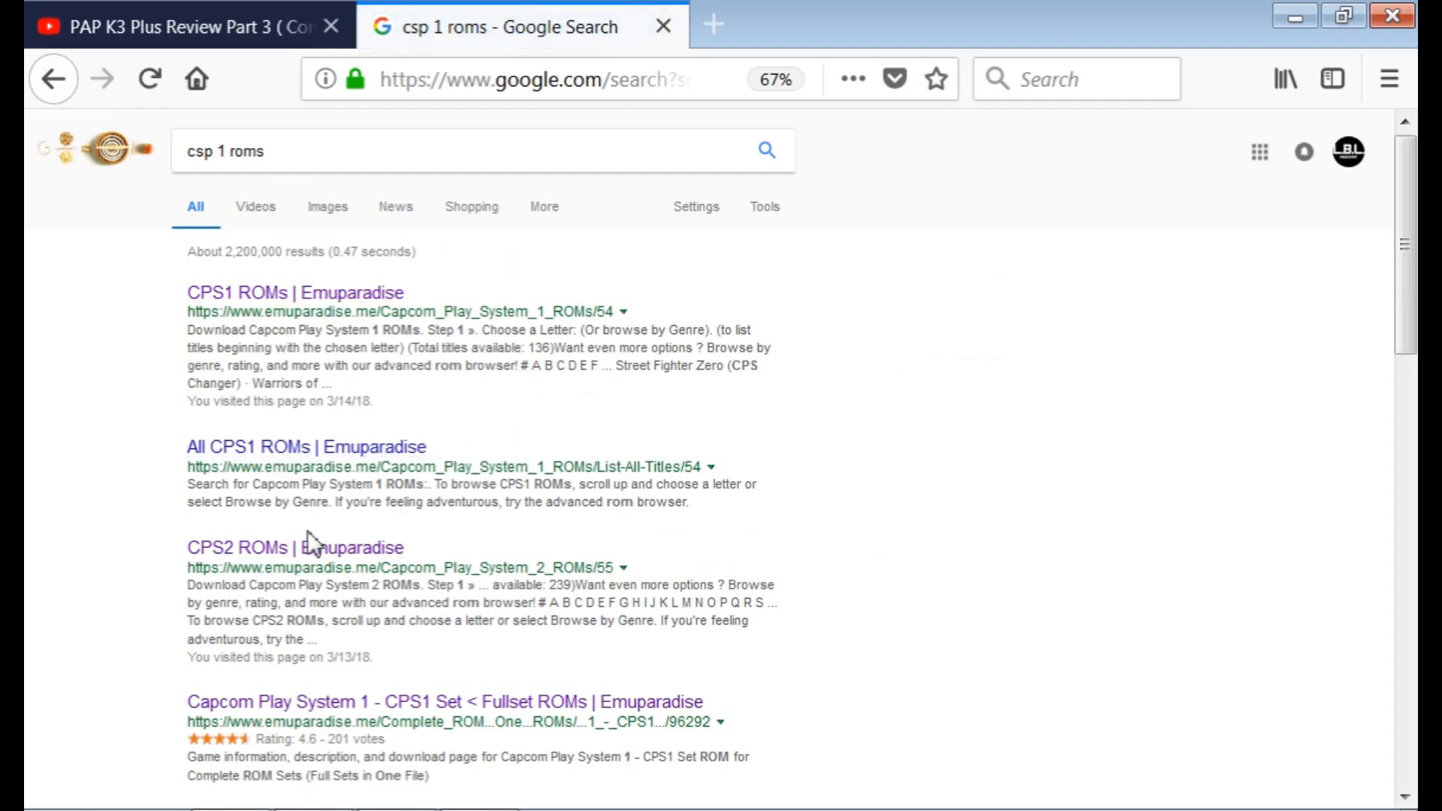
scroll(396, 586, down, 2)
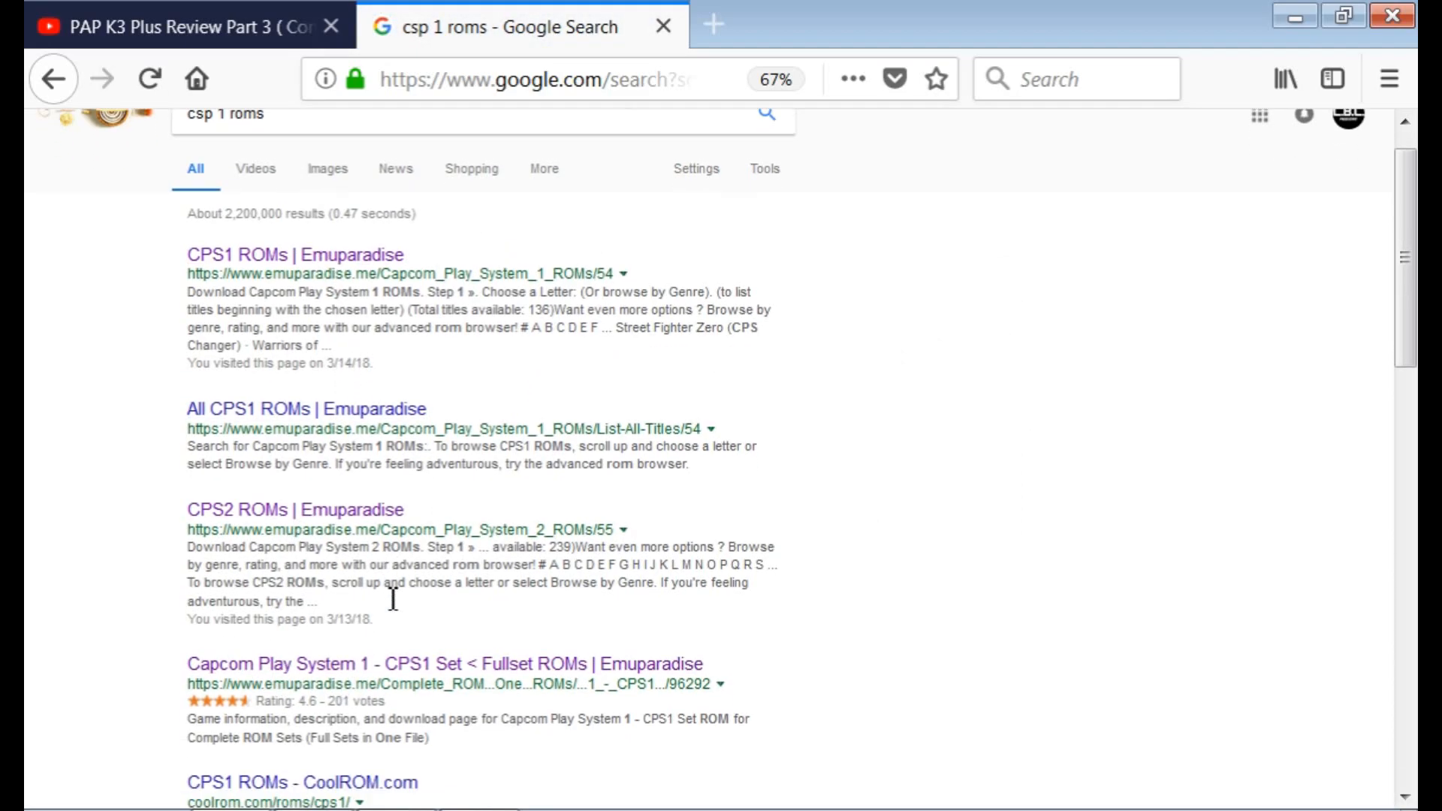
scroll(396, 597, down, 2)
scroll(397, 609, down, 1)
scroll(398, 531, up, 2)
scroll(384, 395, up, 2)
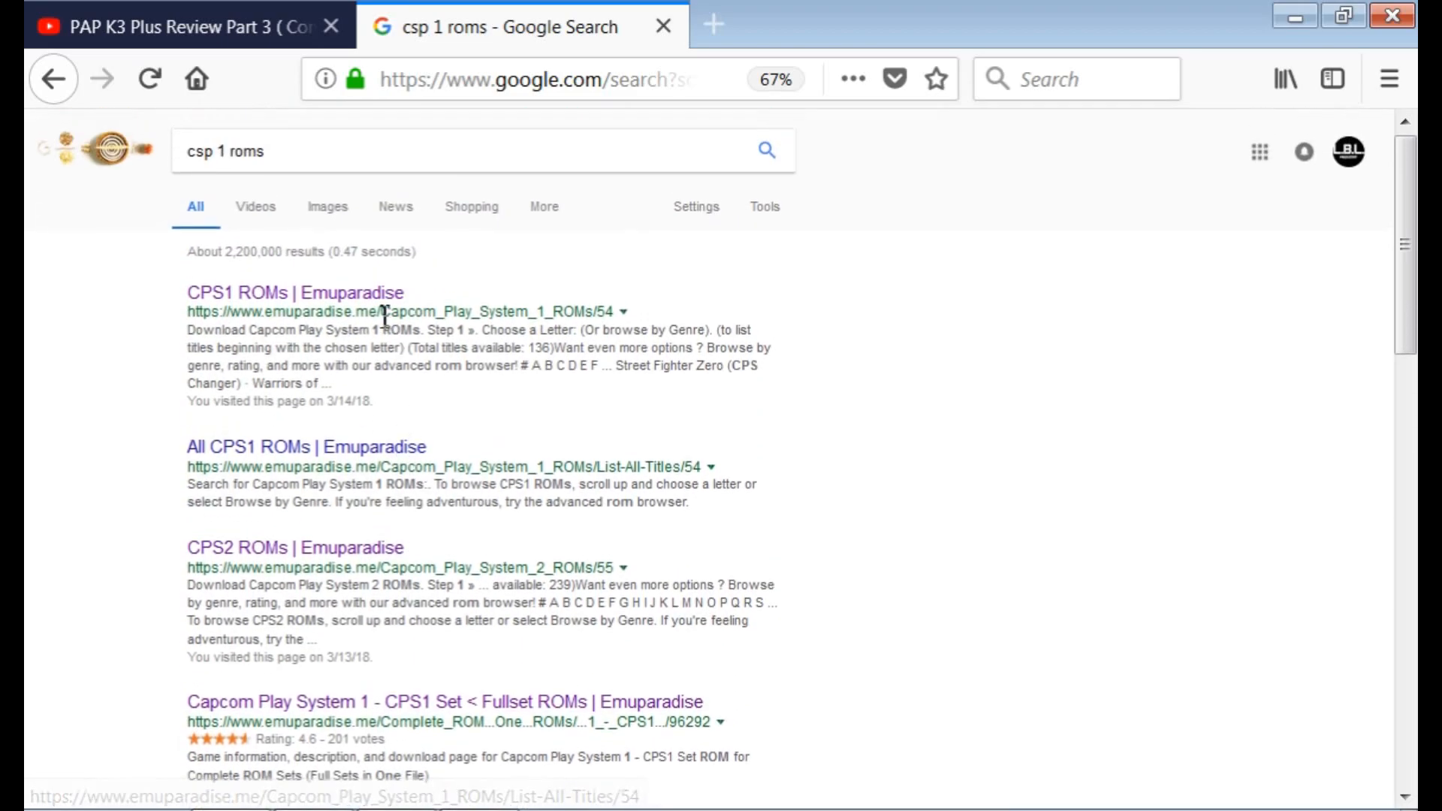
scroll(350, 722, down, 2)
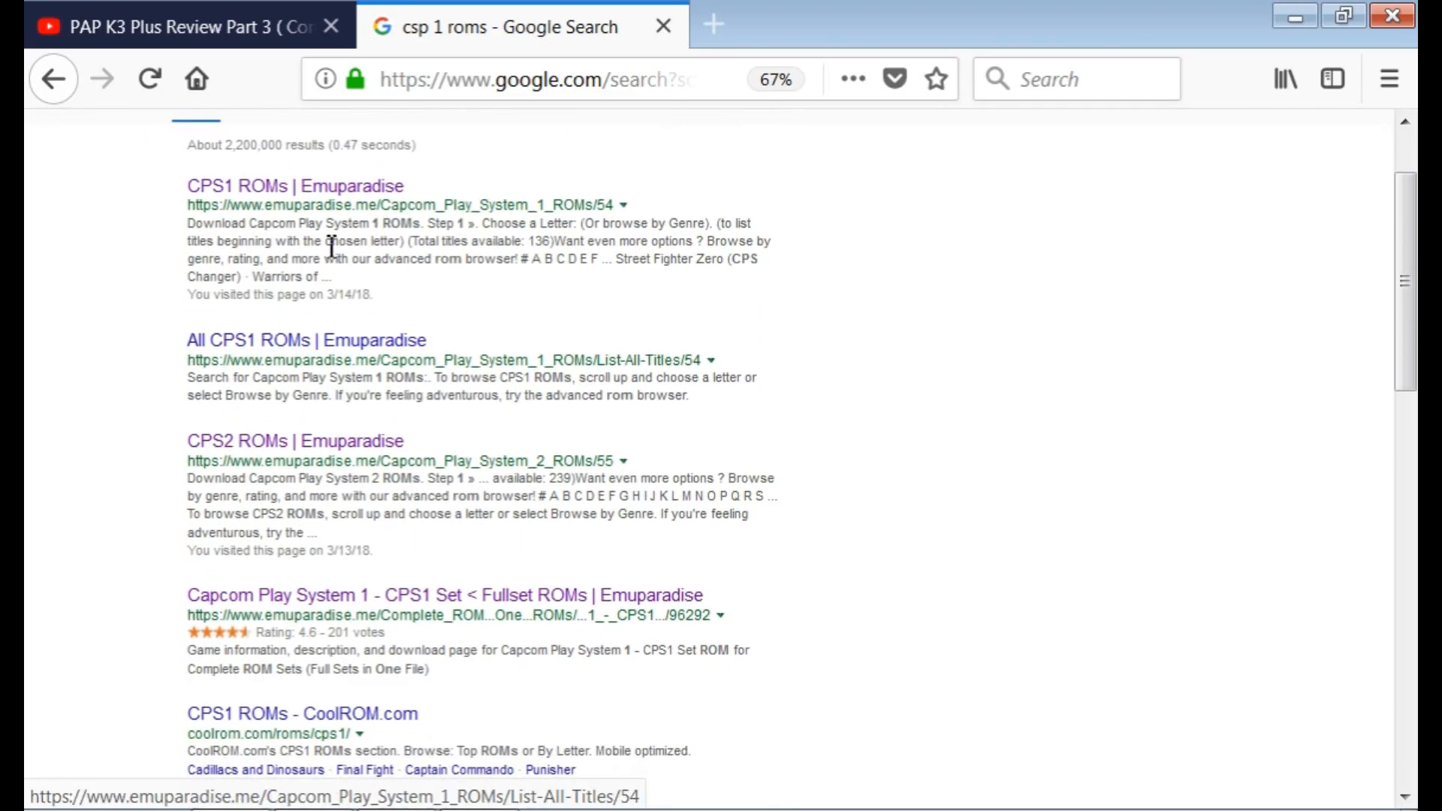
scroll(368, 338, down, 2)
scroll(369, 371, down, 2)
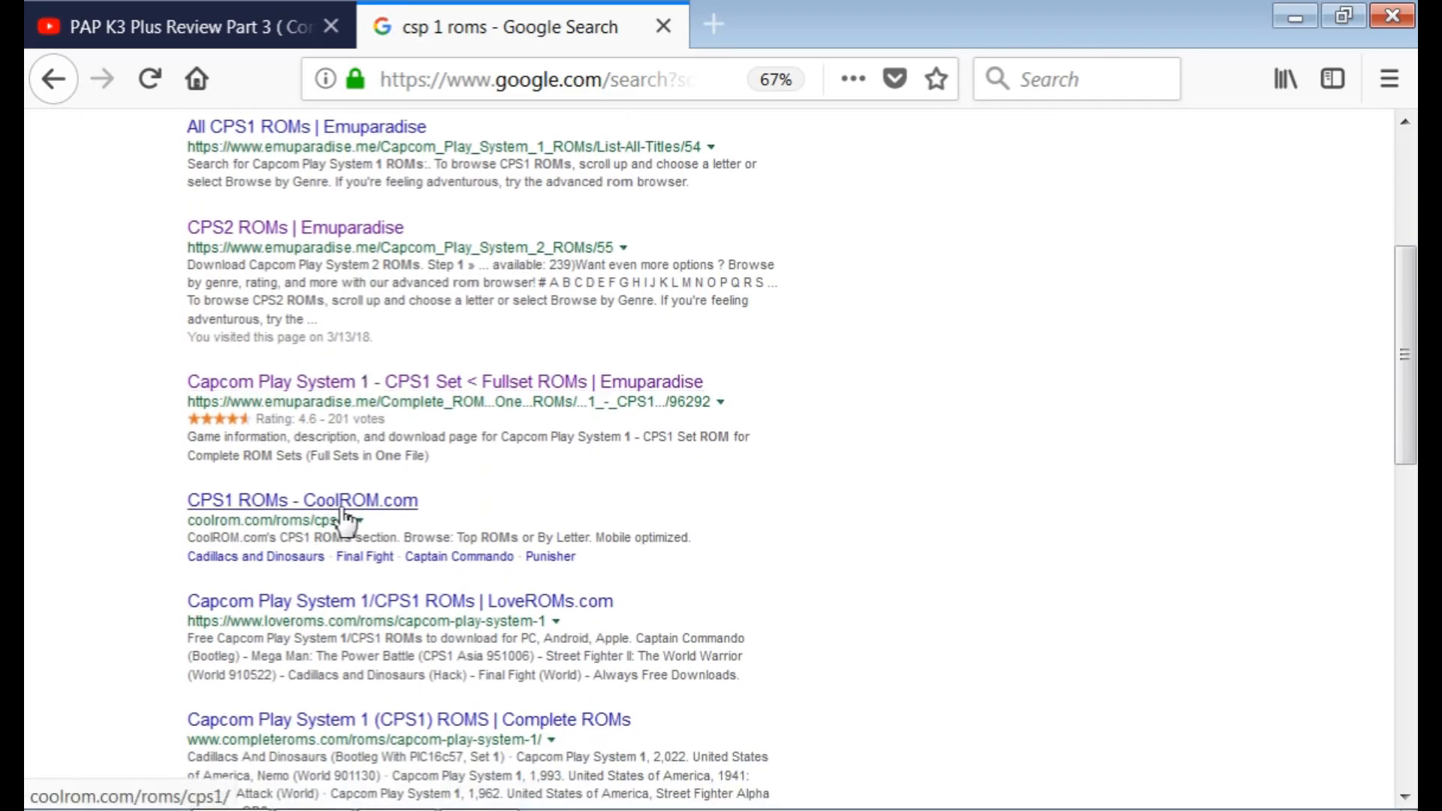
scroll(374, 513, down, 2)
scroll(407, 451, down, 1)
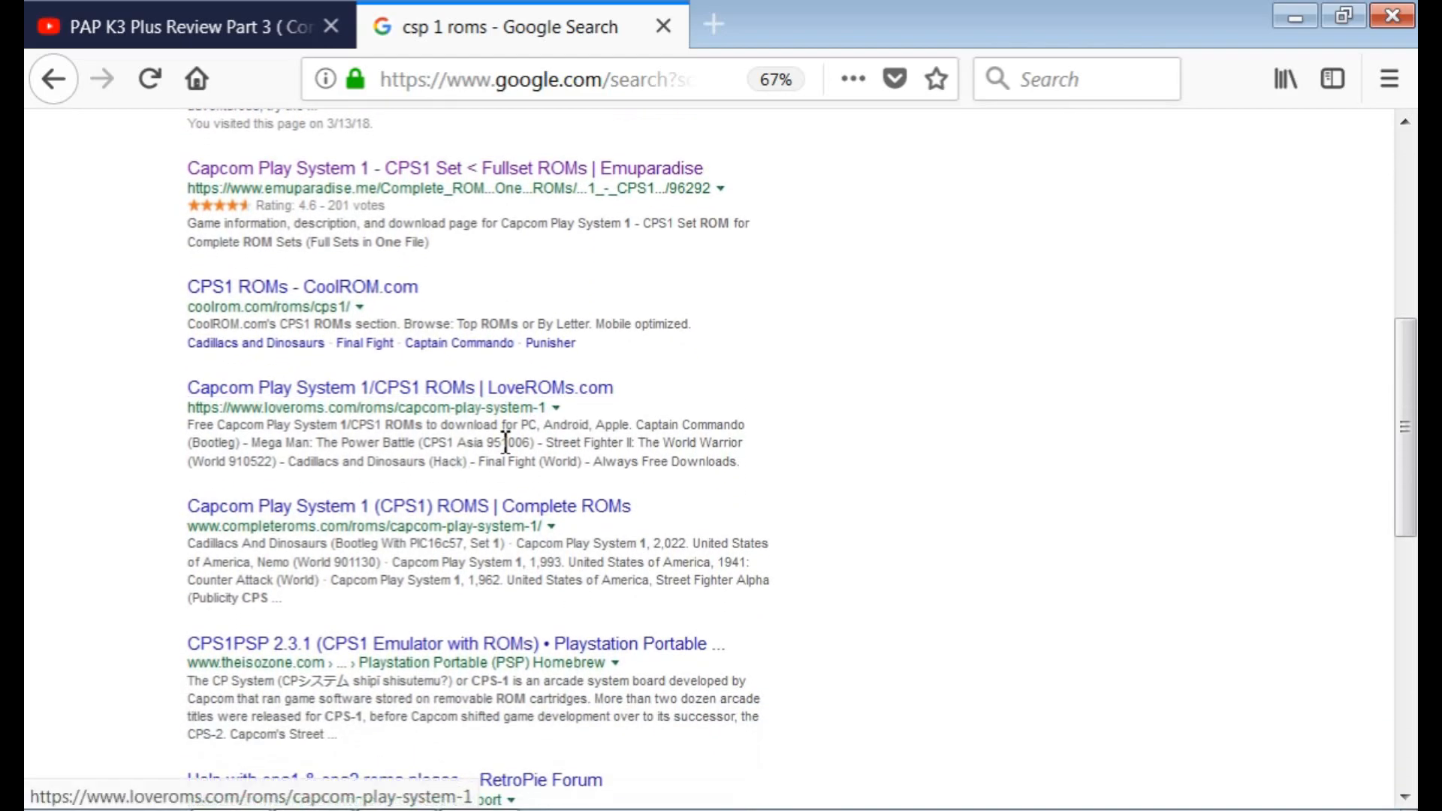
scroll(414, 564, down, 1)
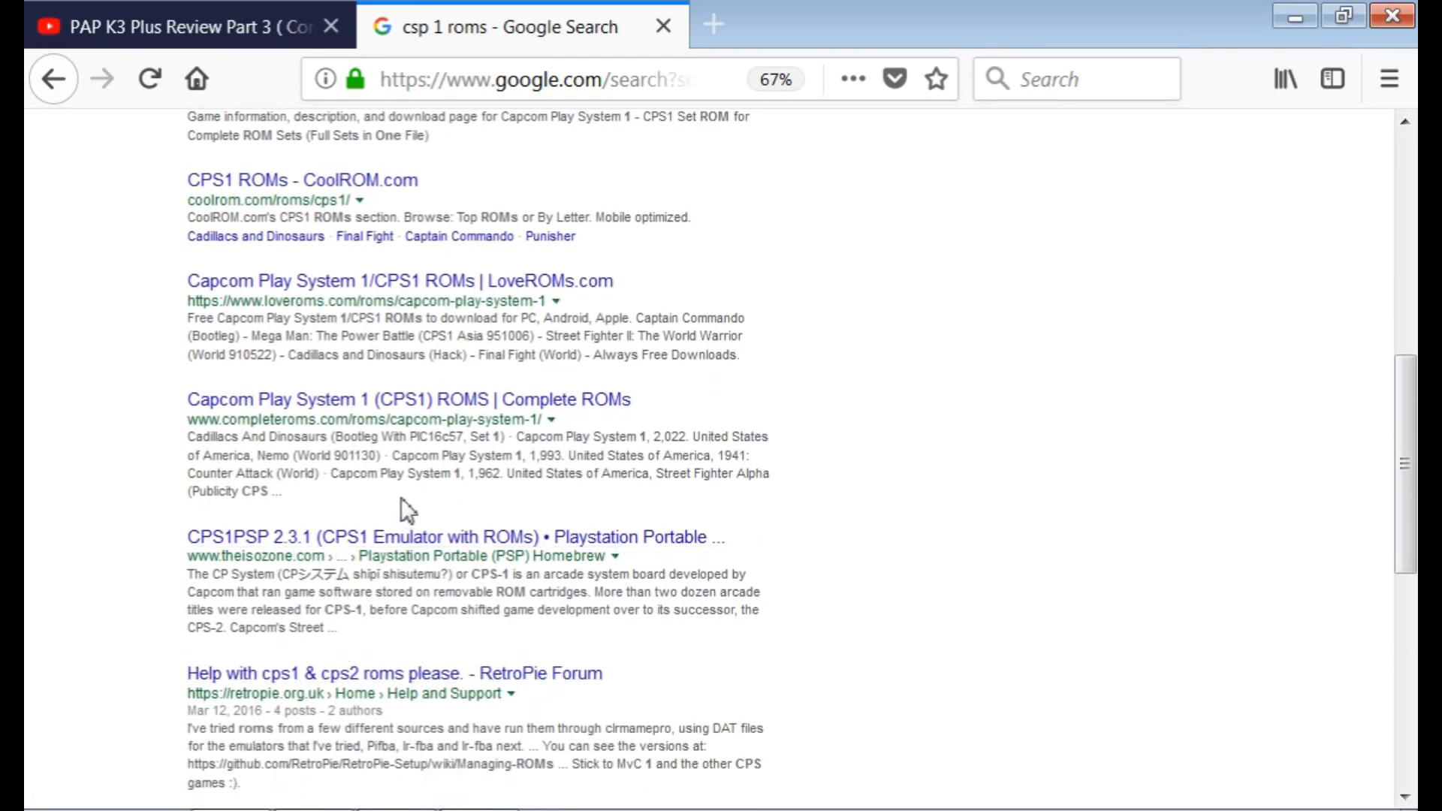
scroll(415, 519, up, 2)
scroll(451, 518, up, 3)
scroll(440, 463, up, 3)
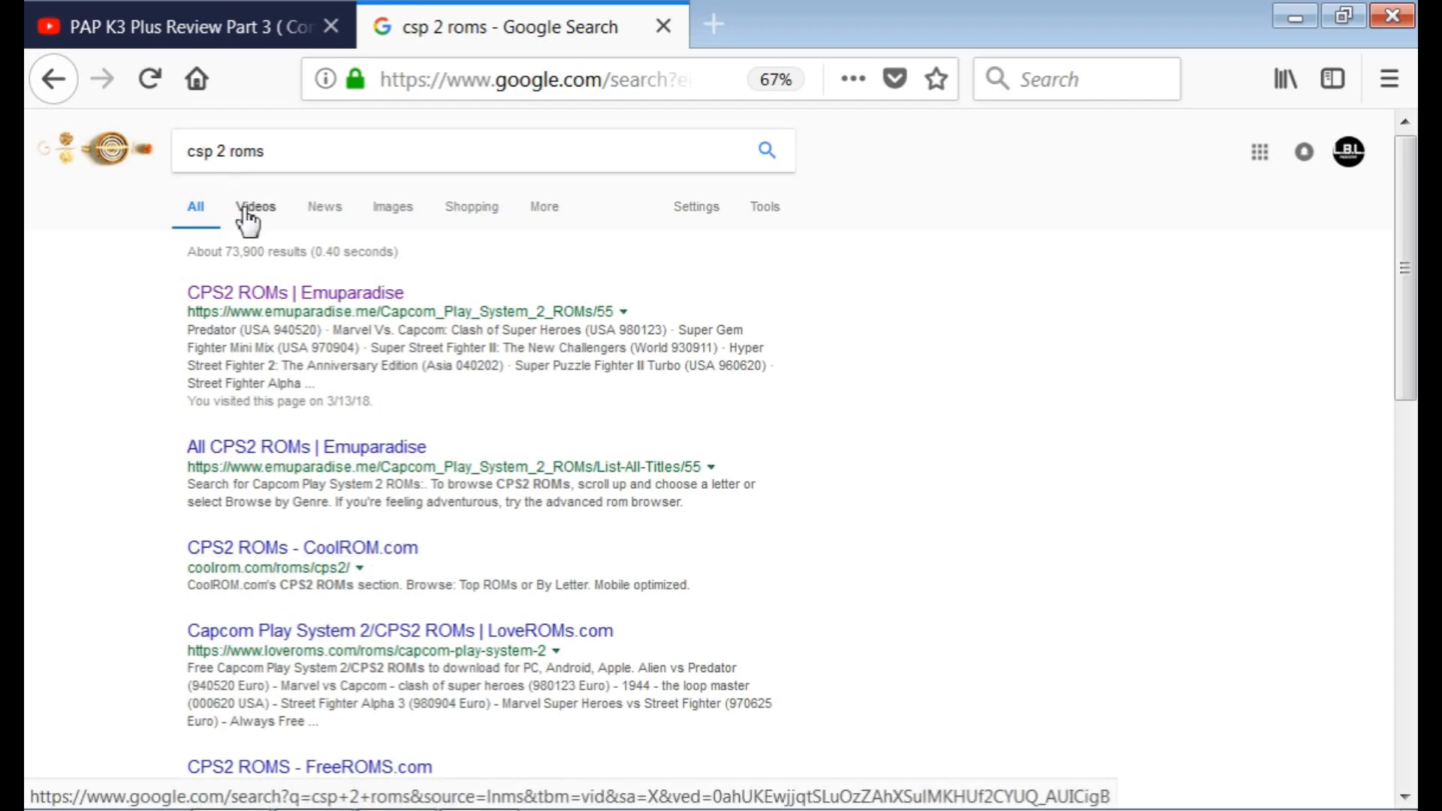
click(1300, 15)
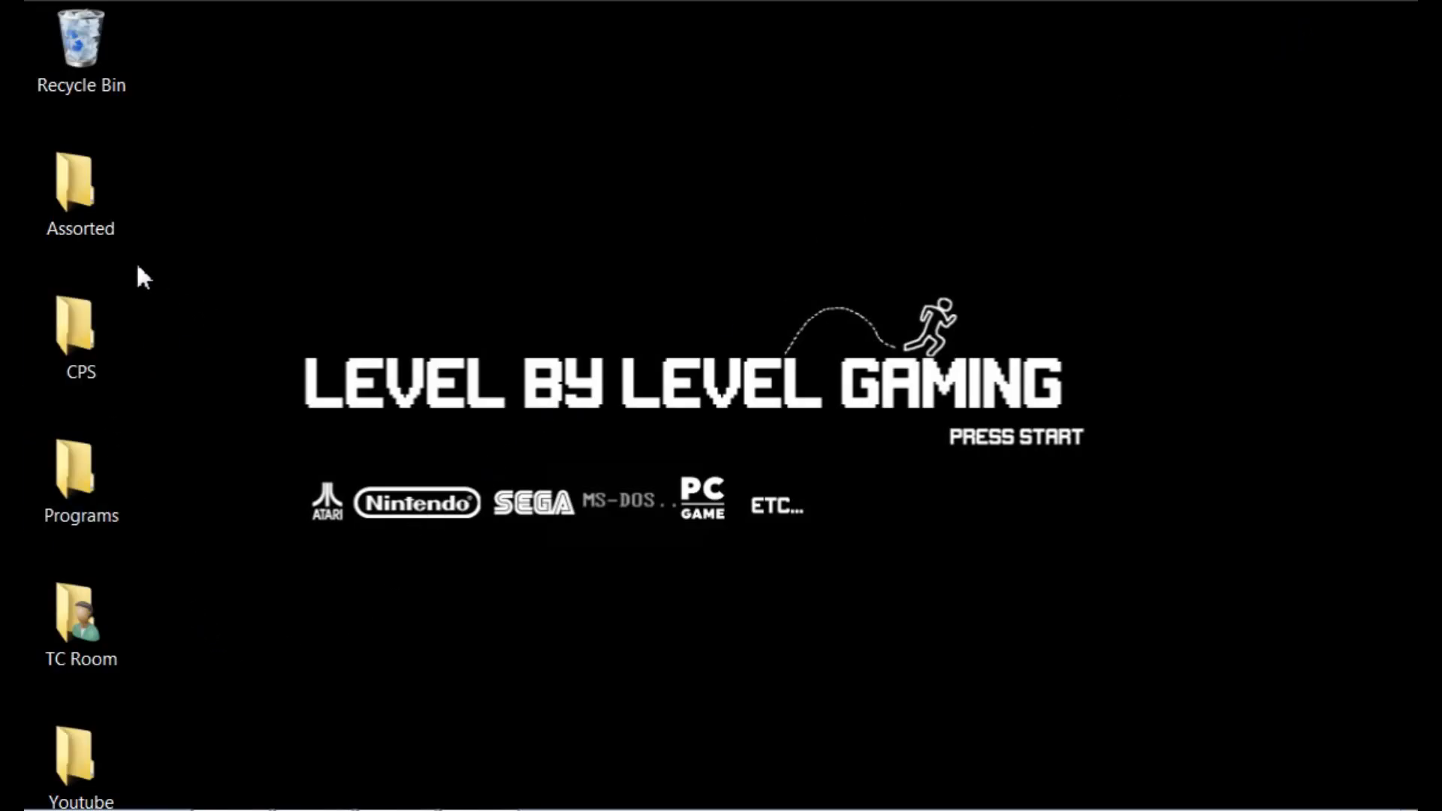
- Review the FBACache, ghouls and xmcota zips in the desktop CPS folder, then minimize it
click(69, 344)
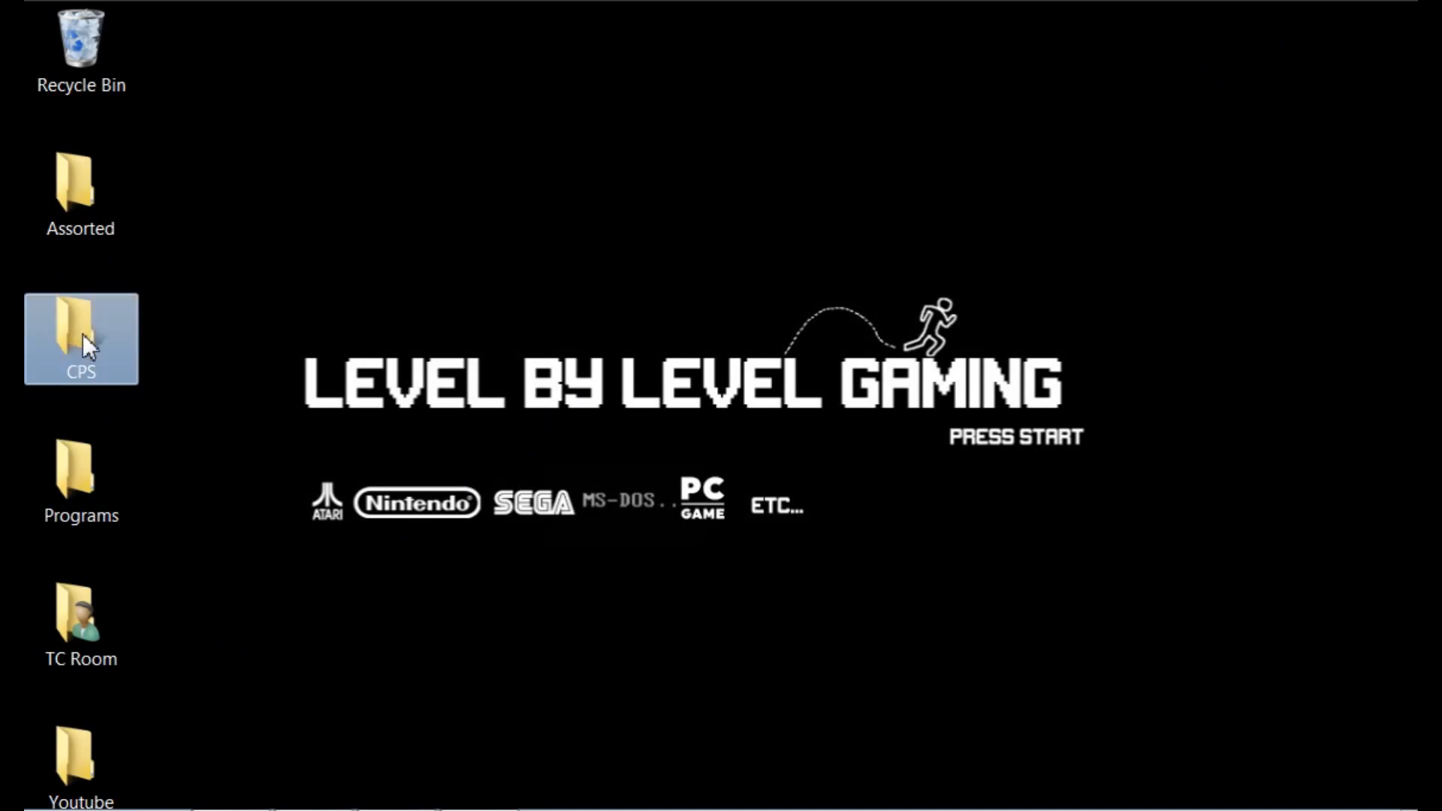
double_click(83, 334)
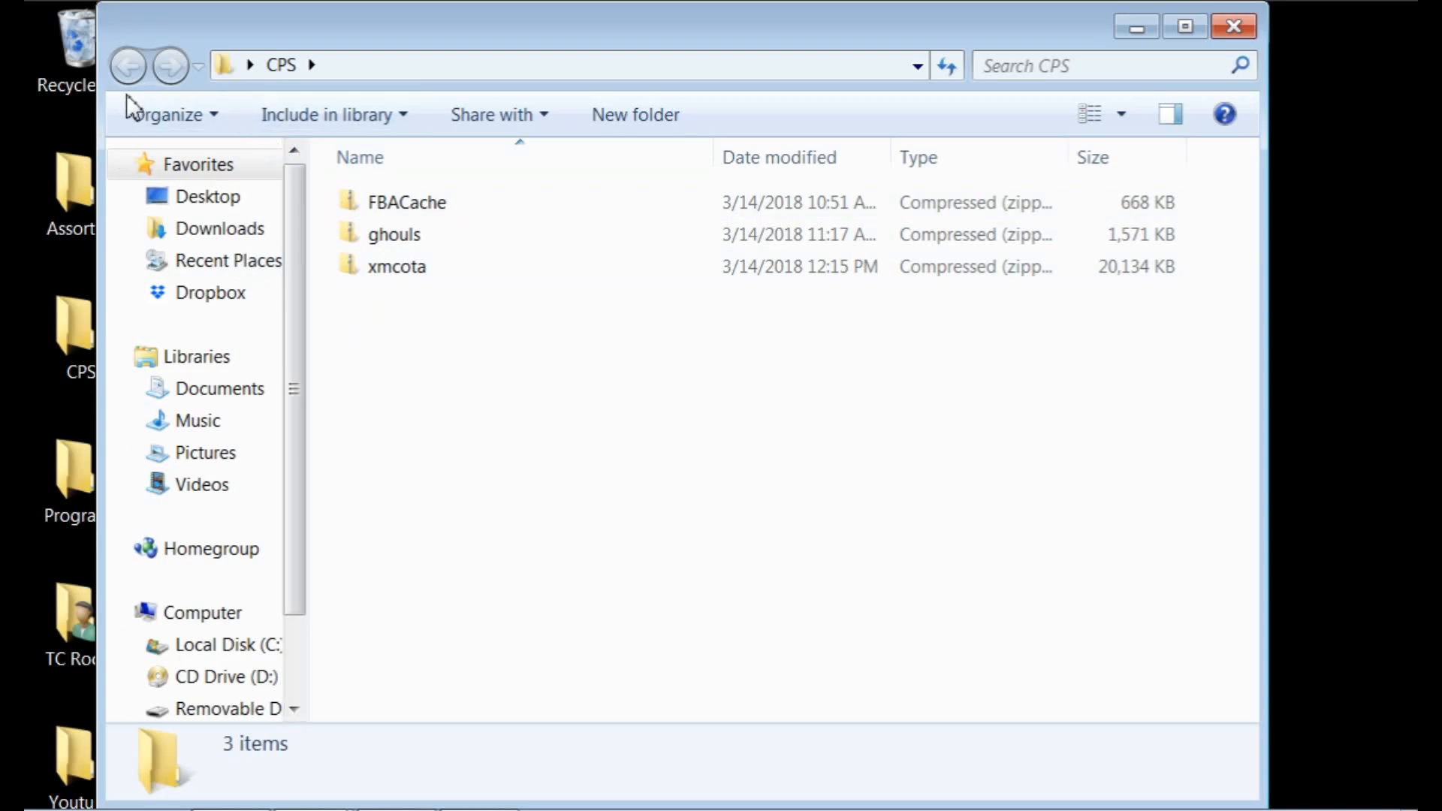
click(1136, 34)
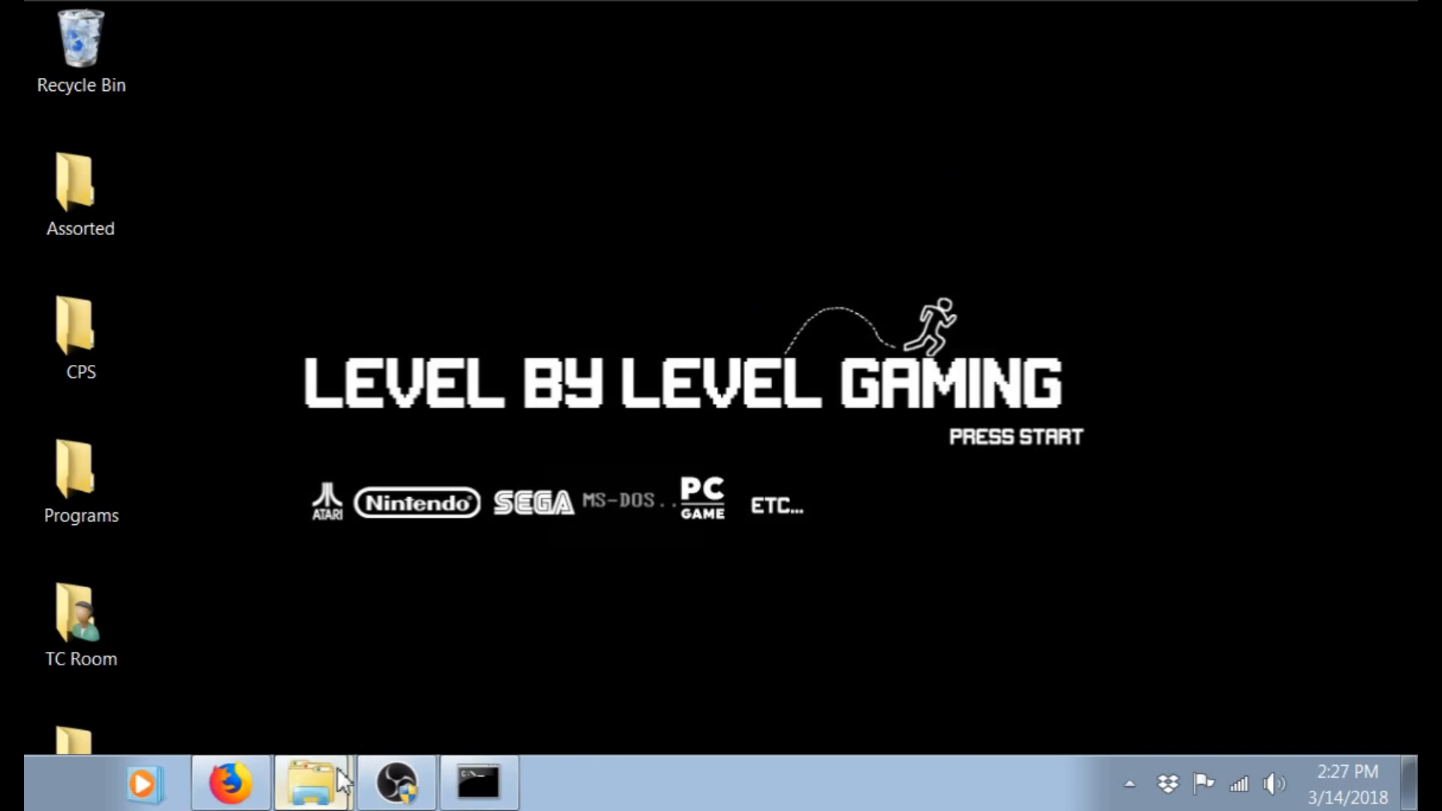
- Bring up a Command Prompt at C:\Users\TC Room, hide it, and restore the CPS folder window
mouse_move(313, 788)
click(313, 781)
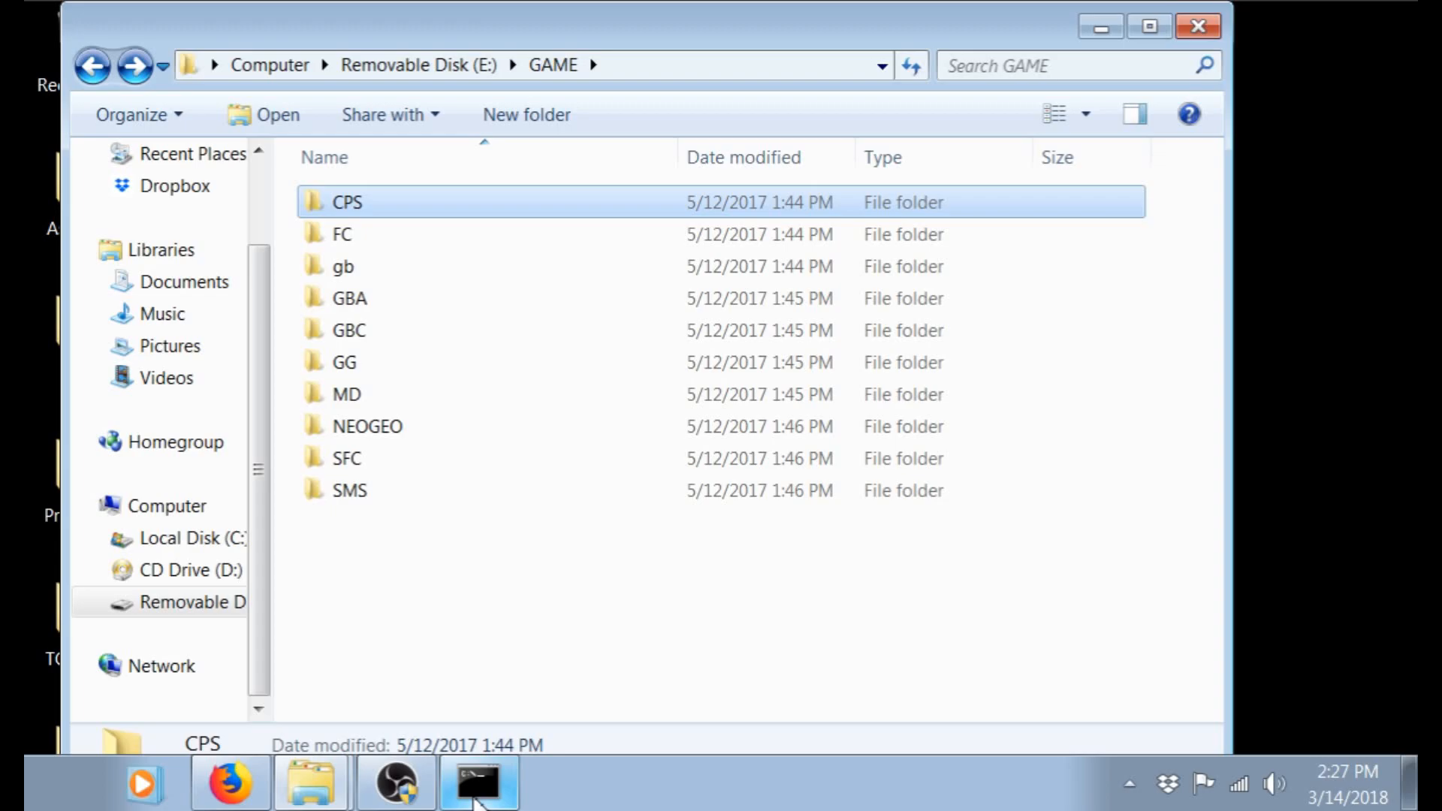
click(477, 784)
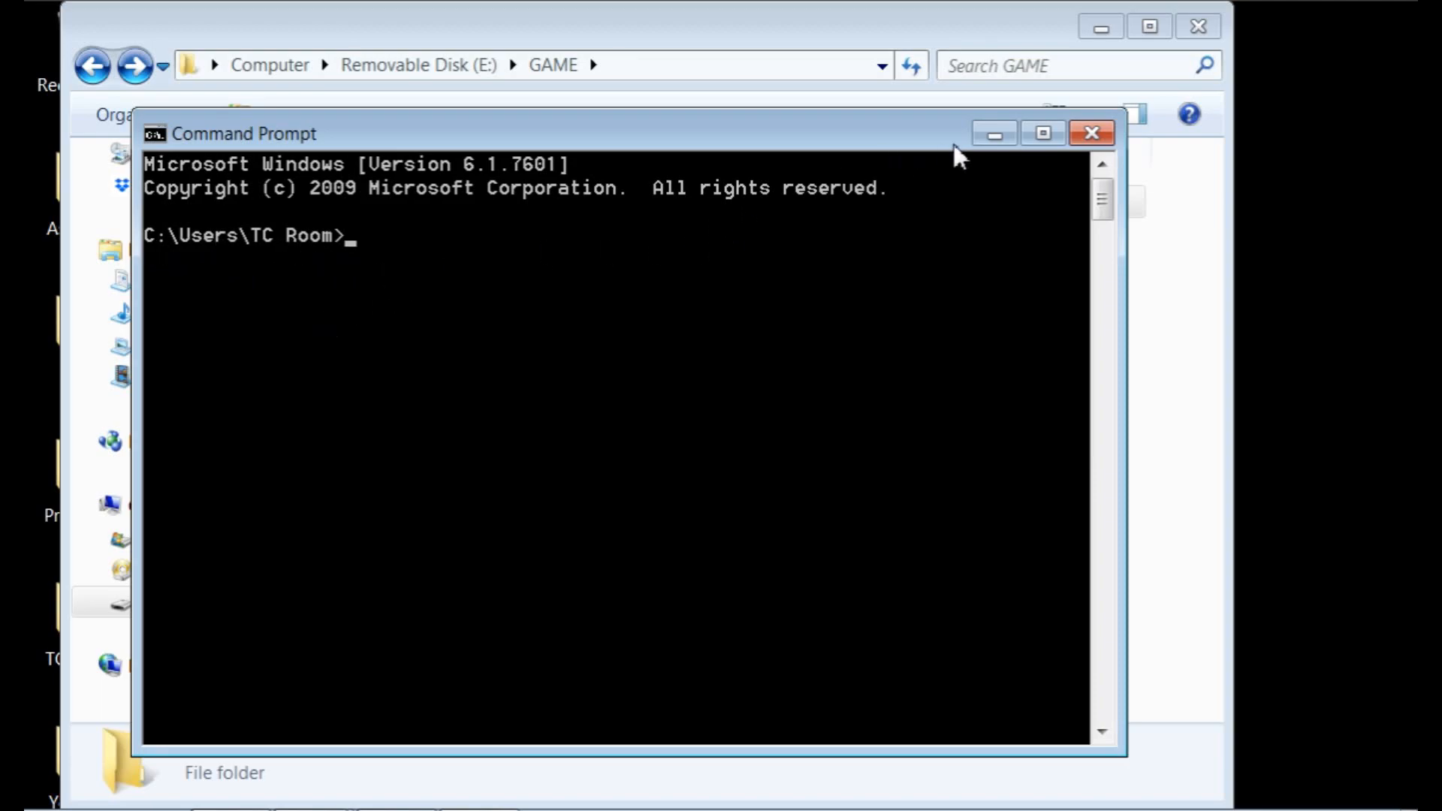
click(992, 136)
click(1102, 27)
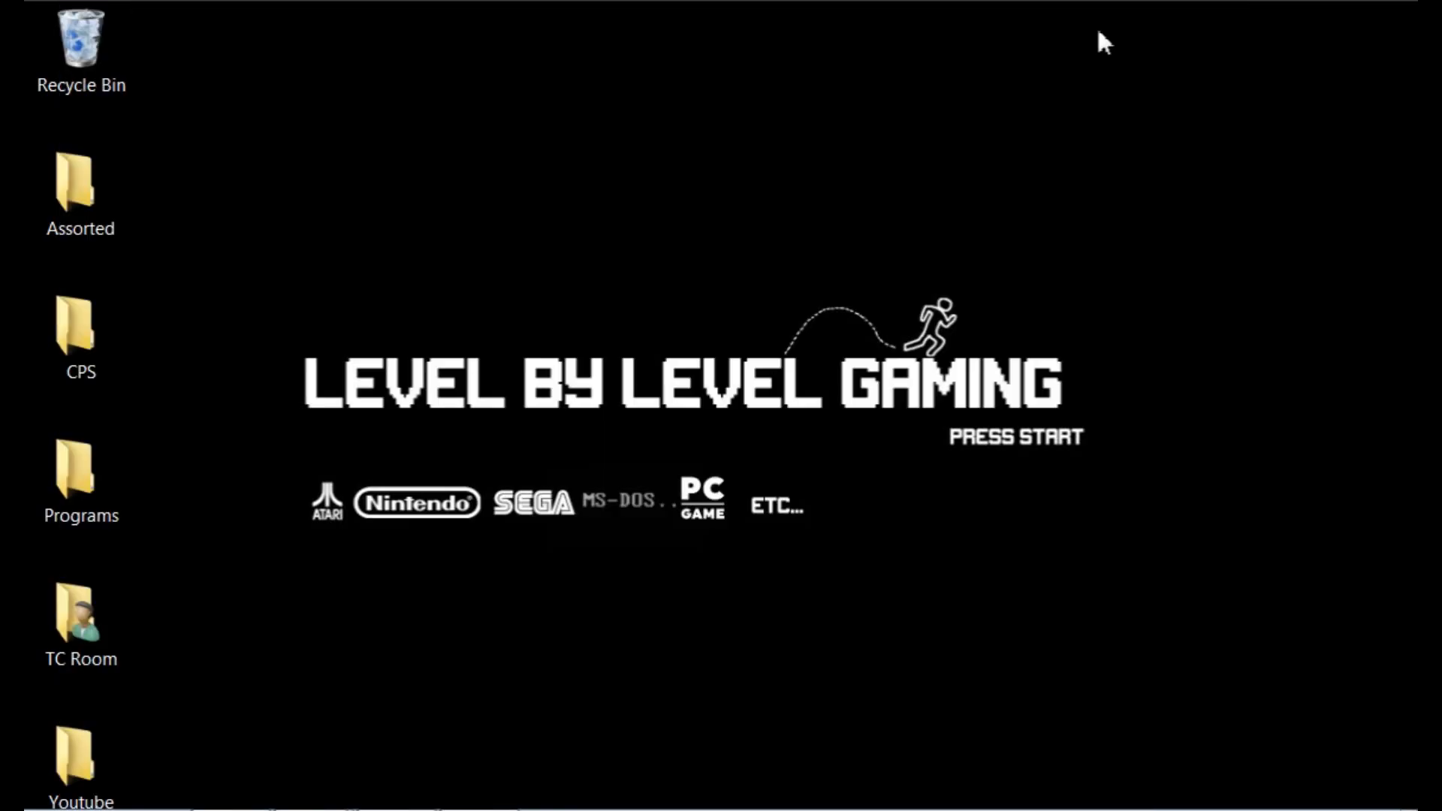
mouse_move(271, 806)
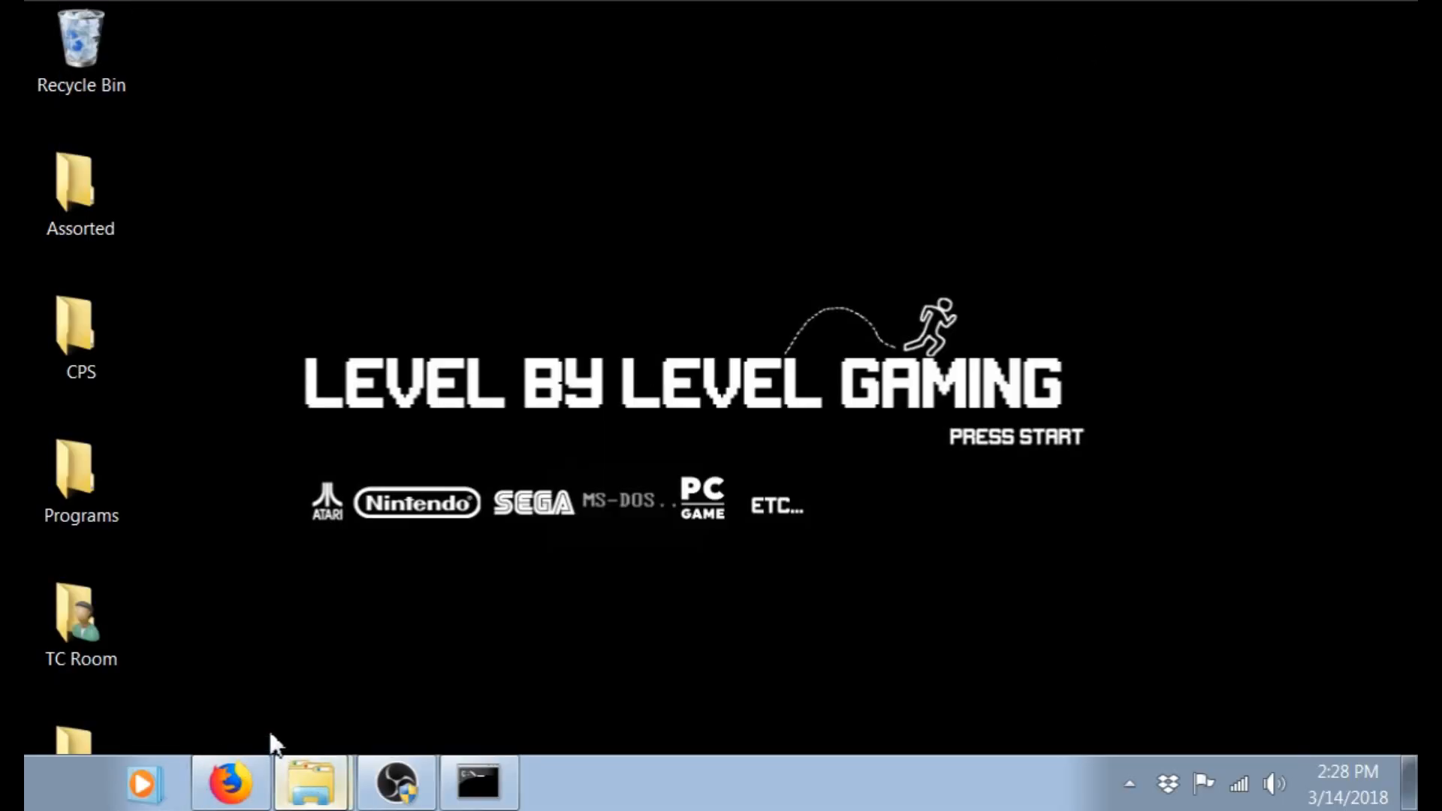
click(312, 781)
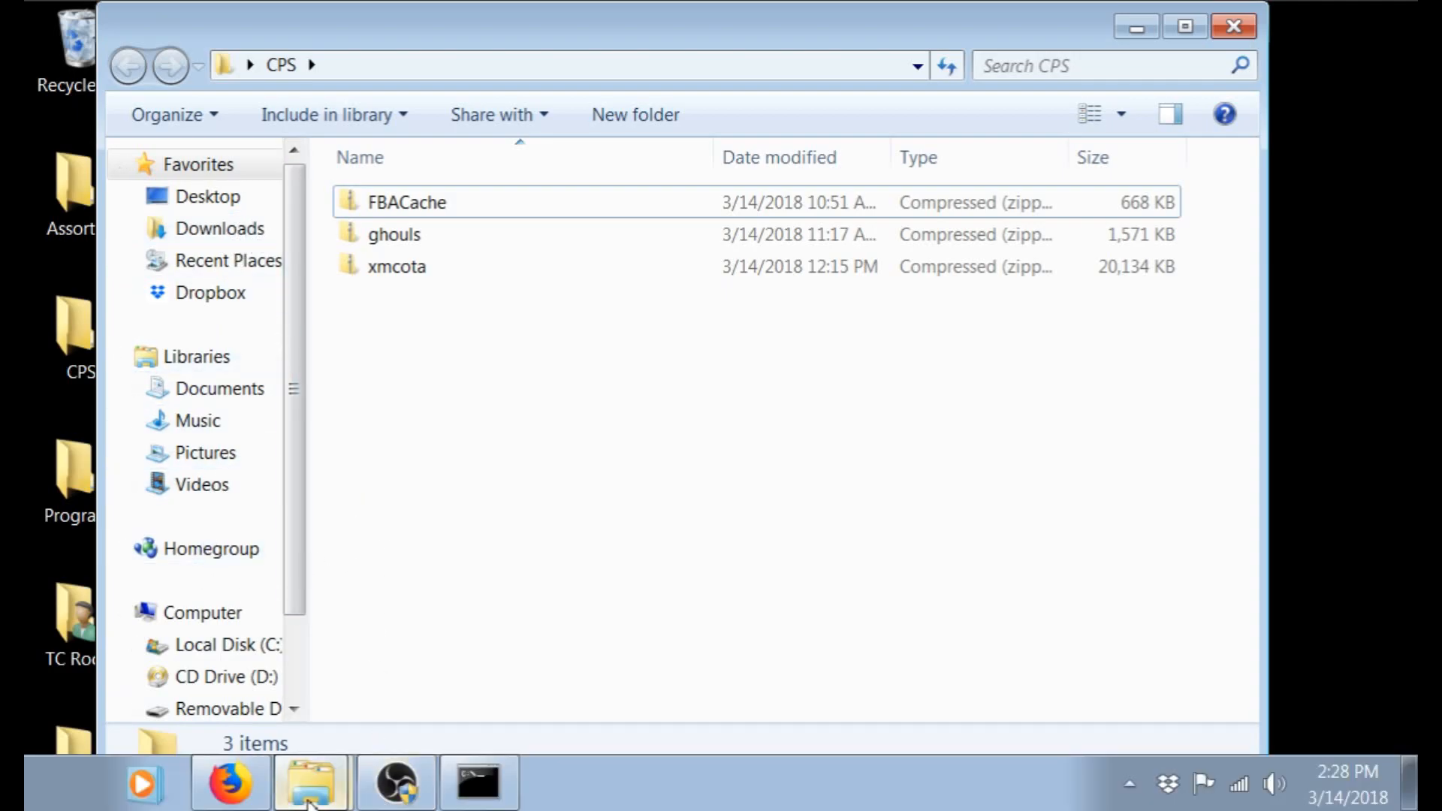
- Navigate Explorer from Local Disk (C:) through Users into the TC Room folder
click(311, 789)
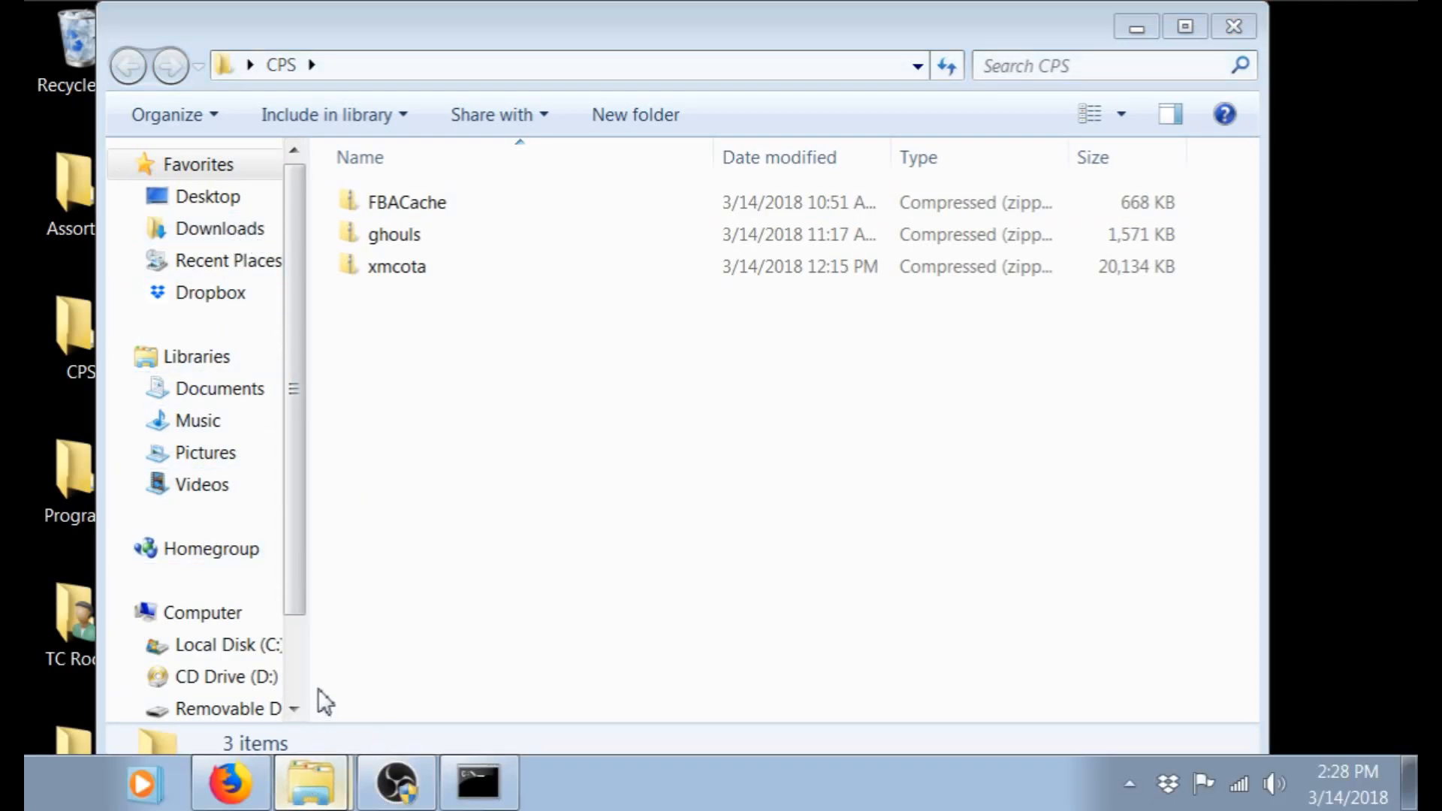
click(313, 794)
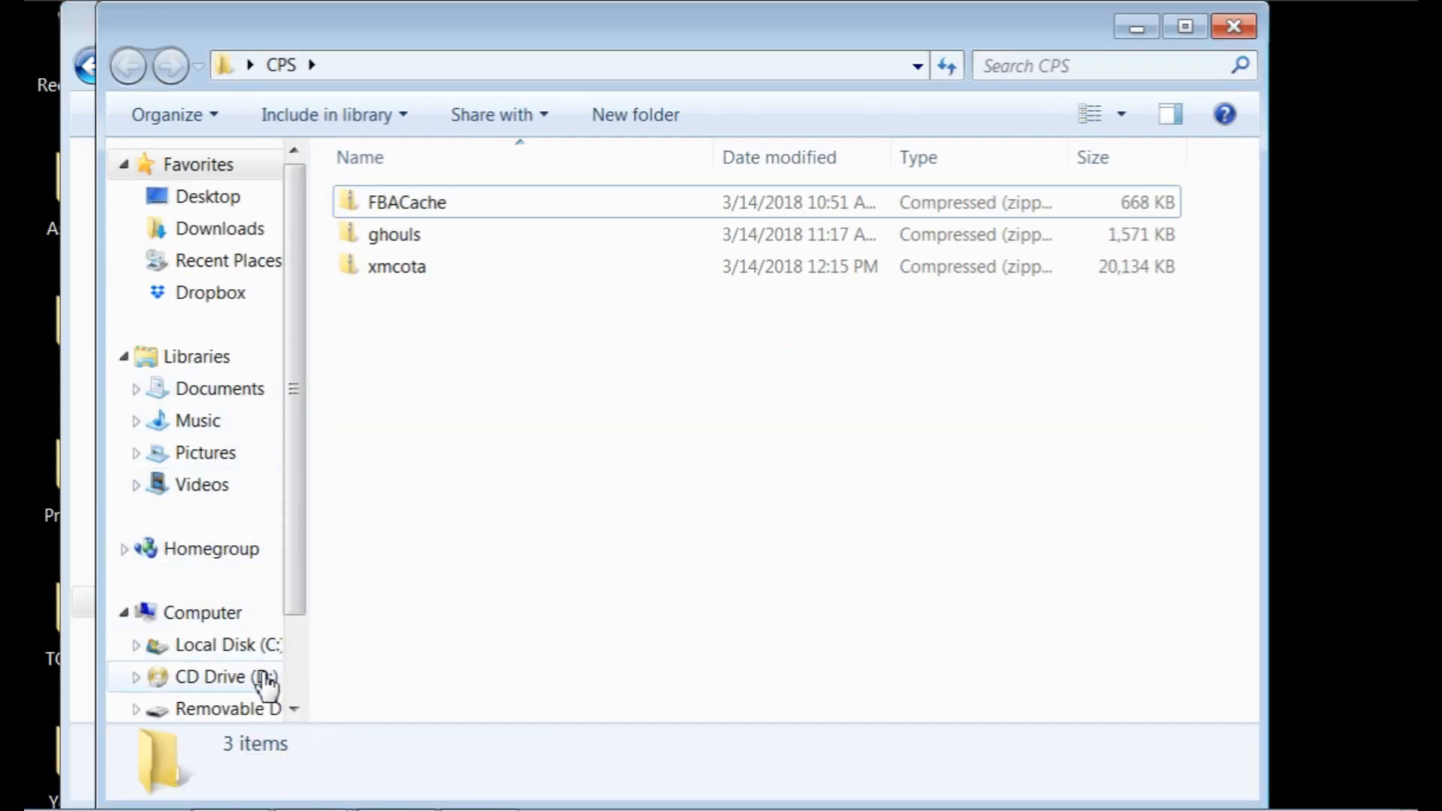
click(225, 644)
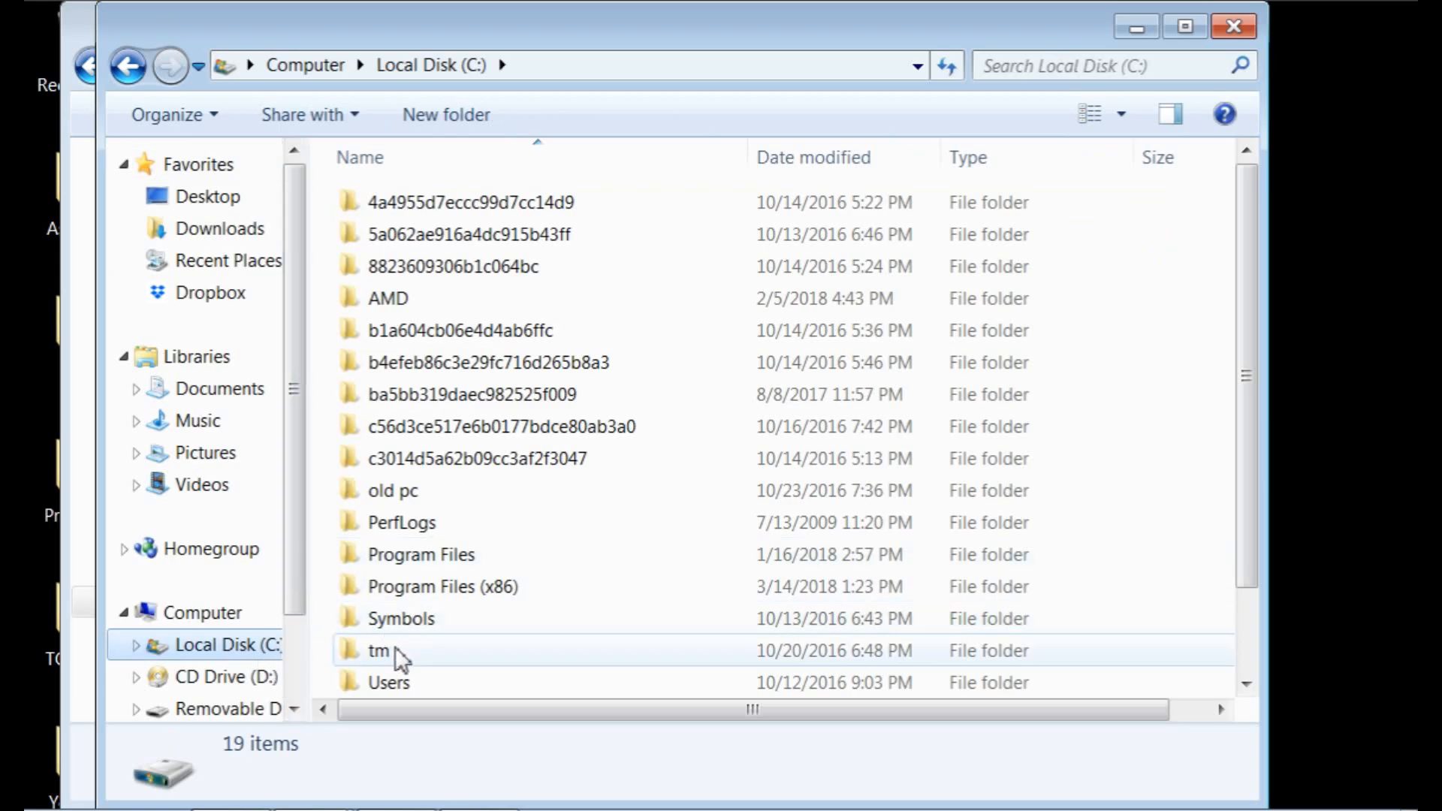
double_click(413, 685)
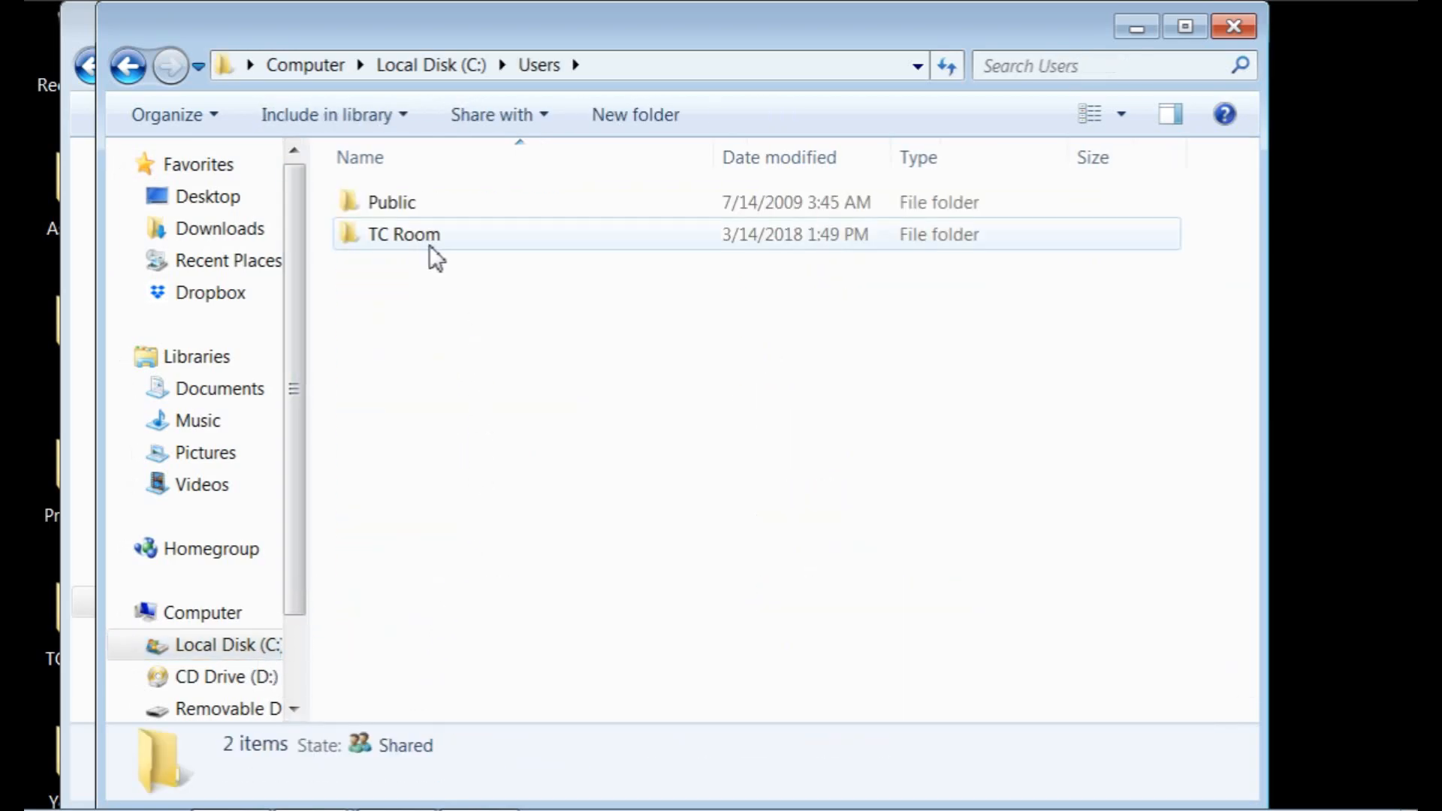
double_click(411, 238)
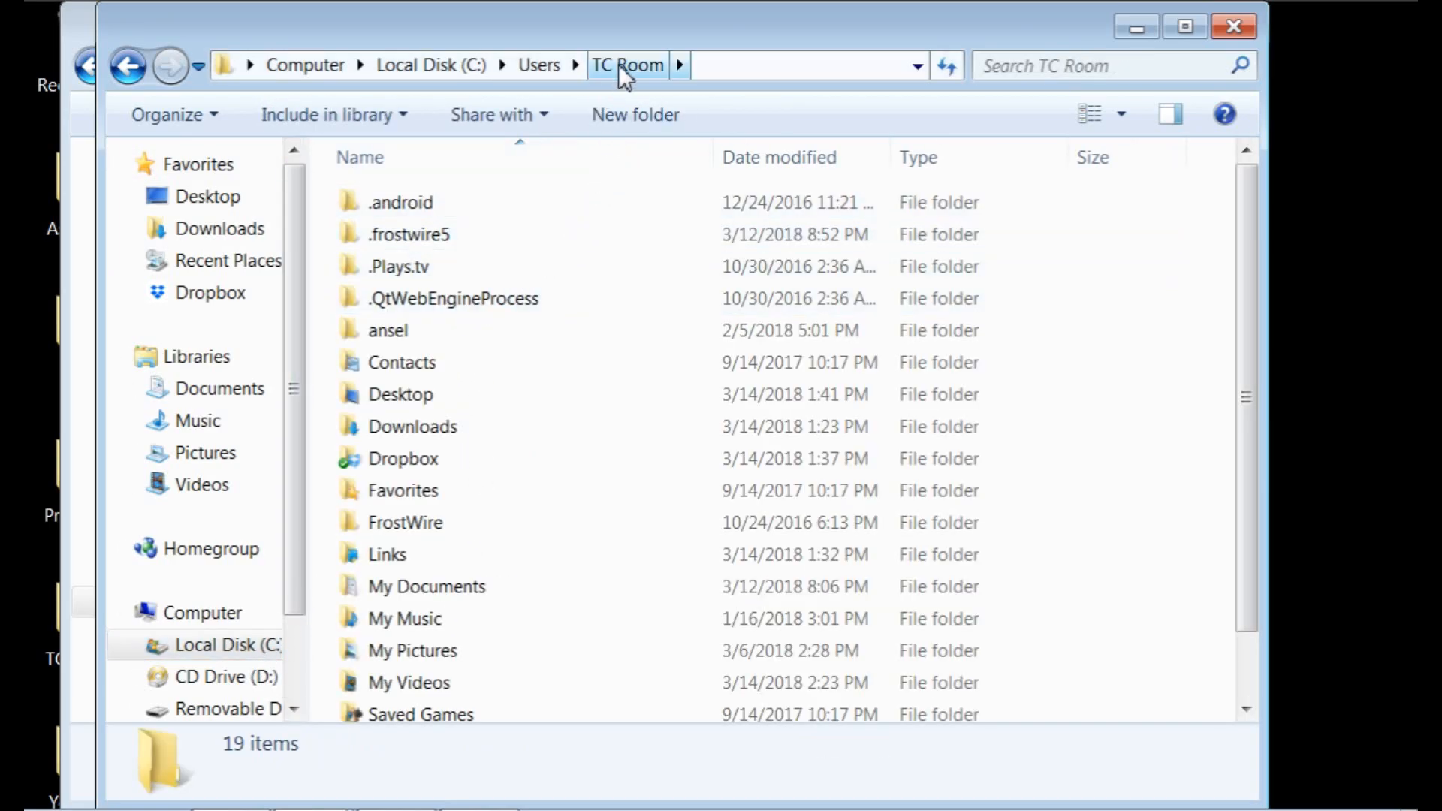
- Minimize both Explorer windows, glance at the Command Prompt, and hide it too
click(1137, 27)
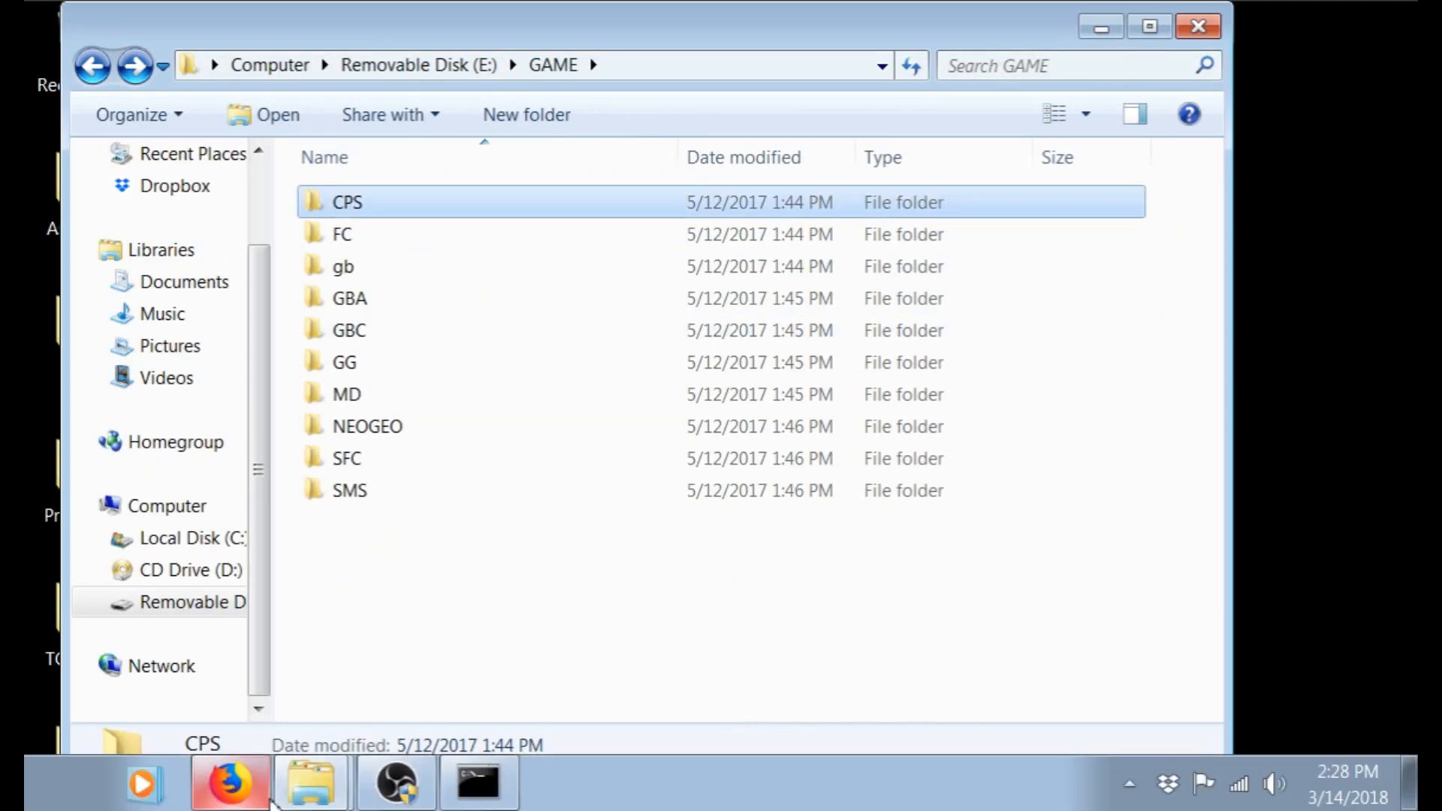
click(1101, 27)
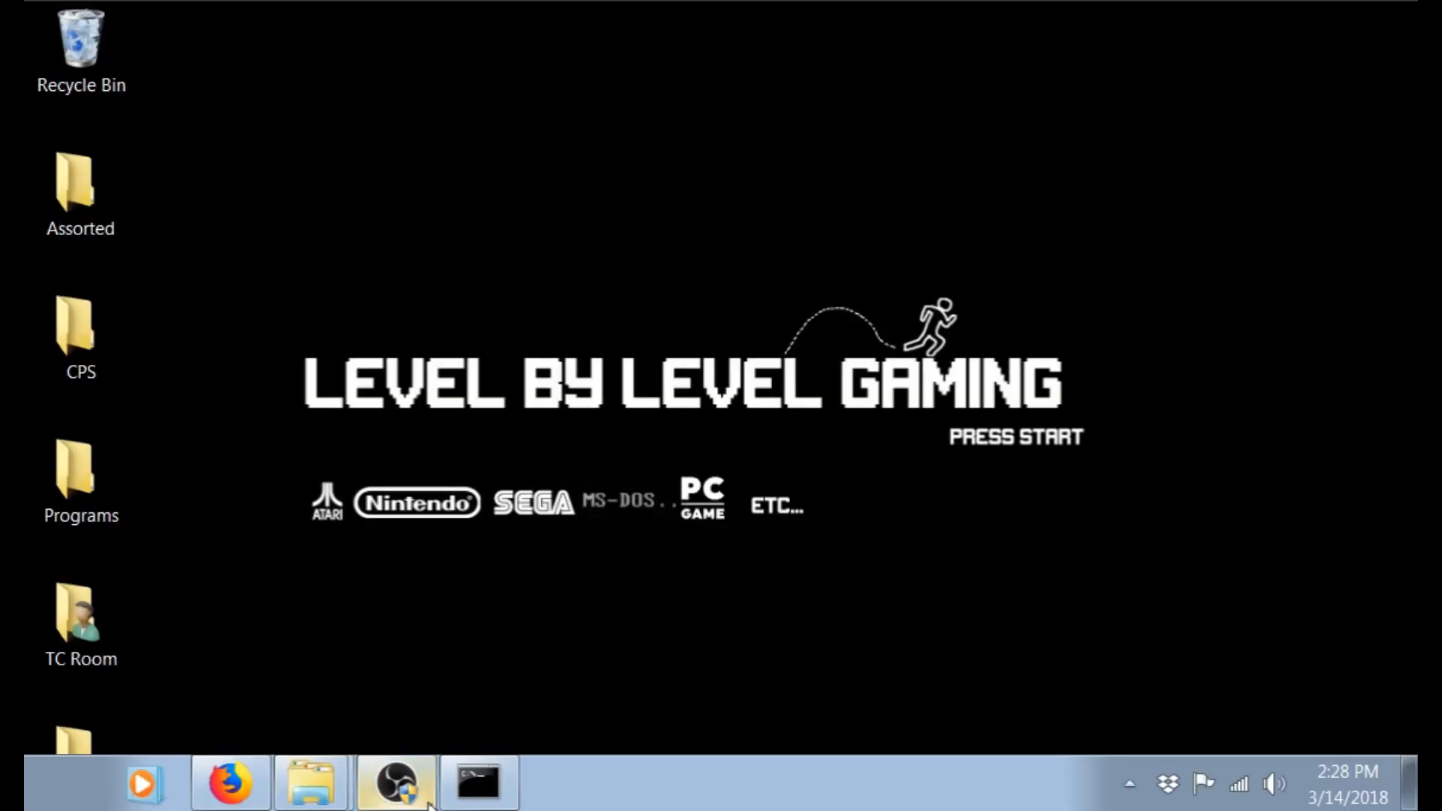
click(478, 781)
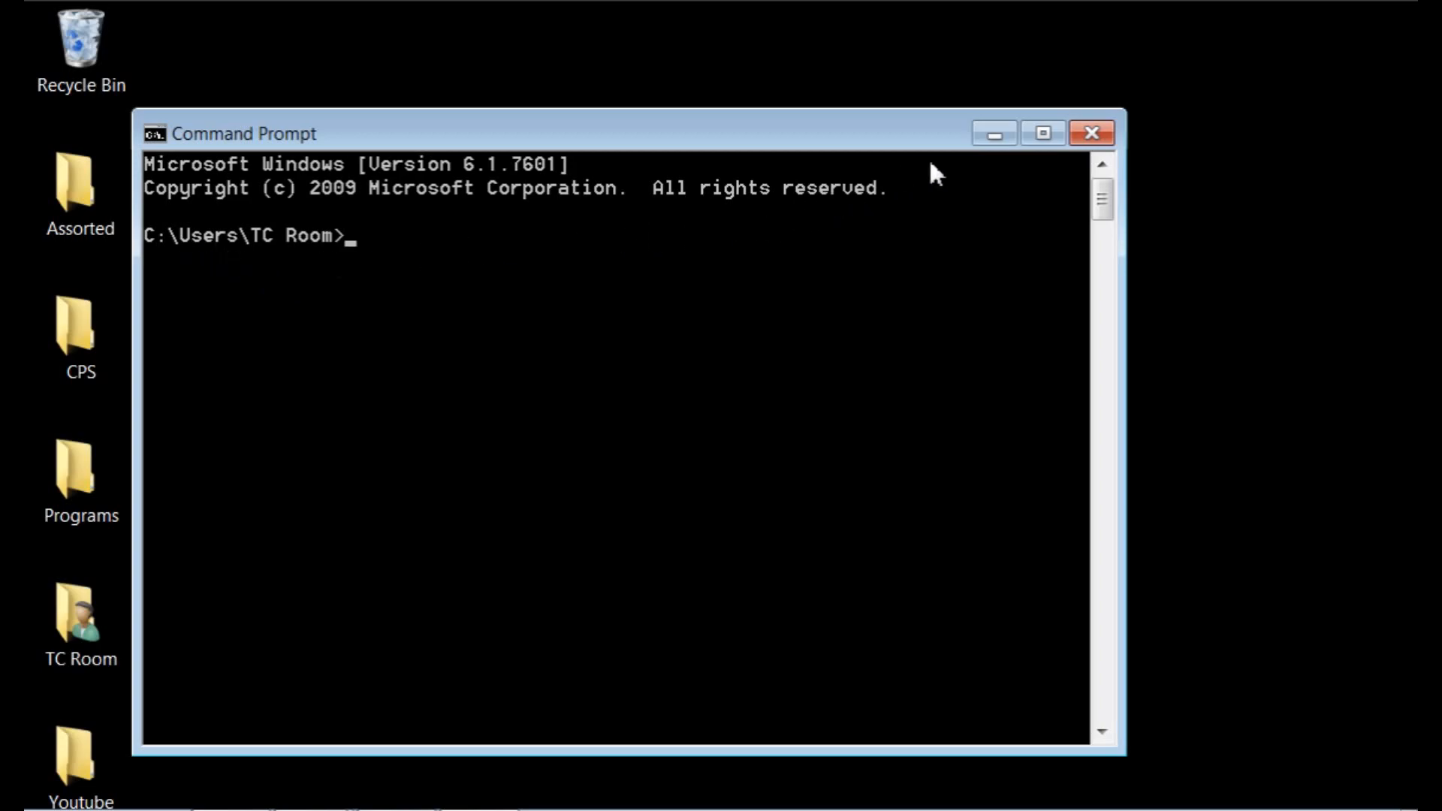
click(993, 133)
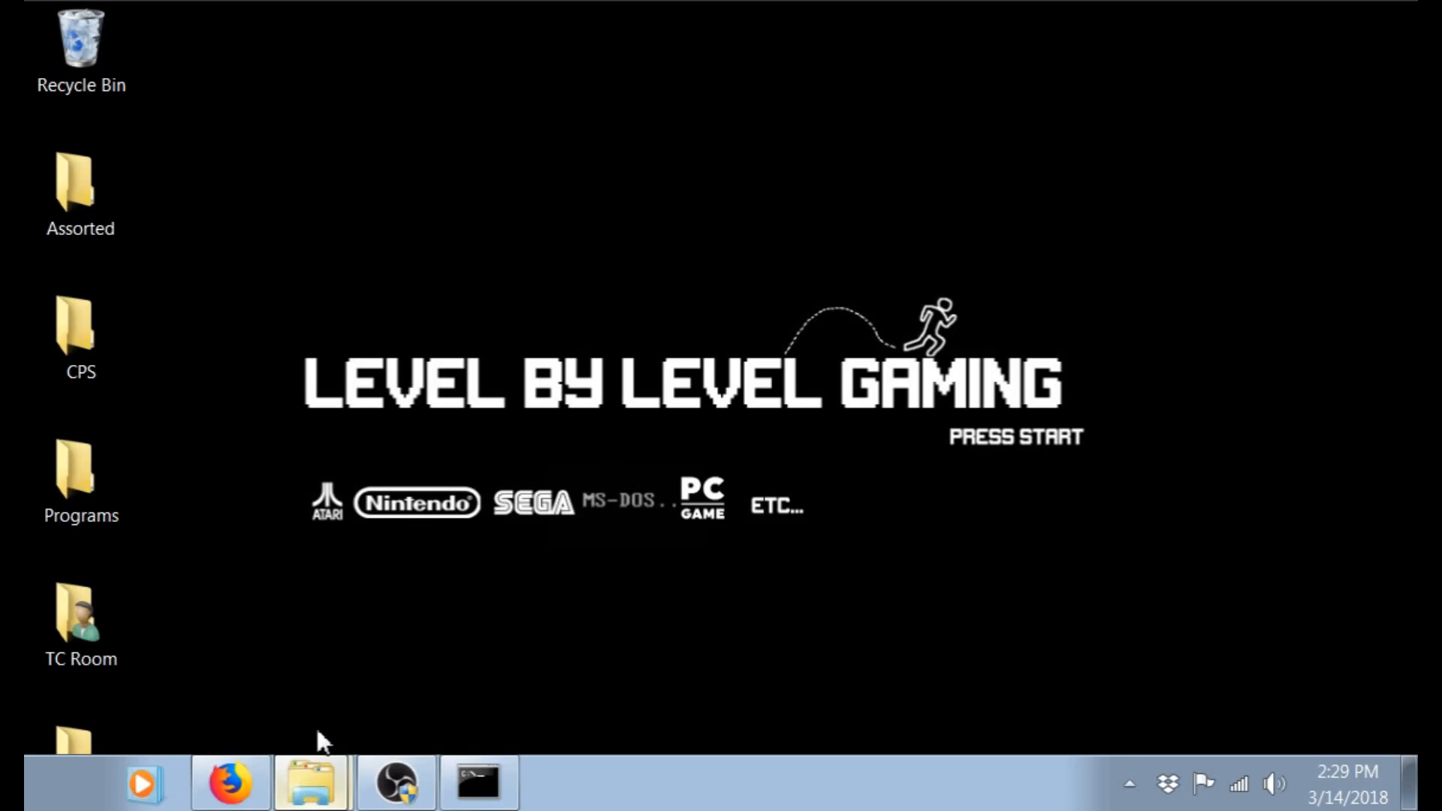
- Create a new folder named fba inside C:\Users\TC Room via New > Folder
click(316, 783)
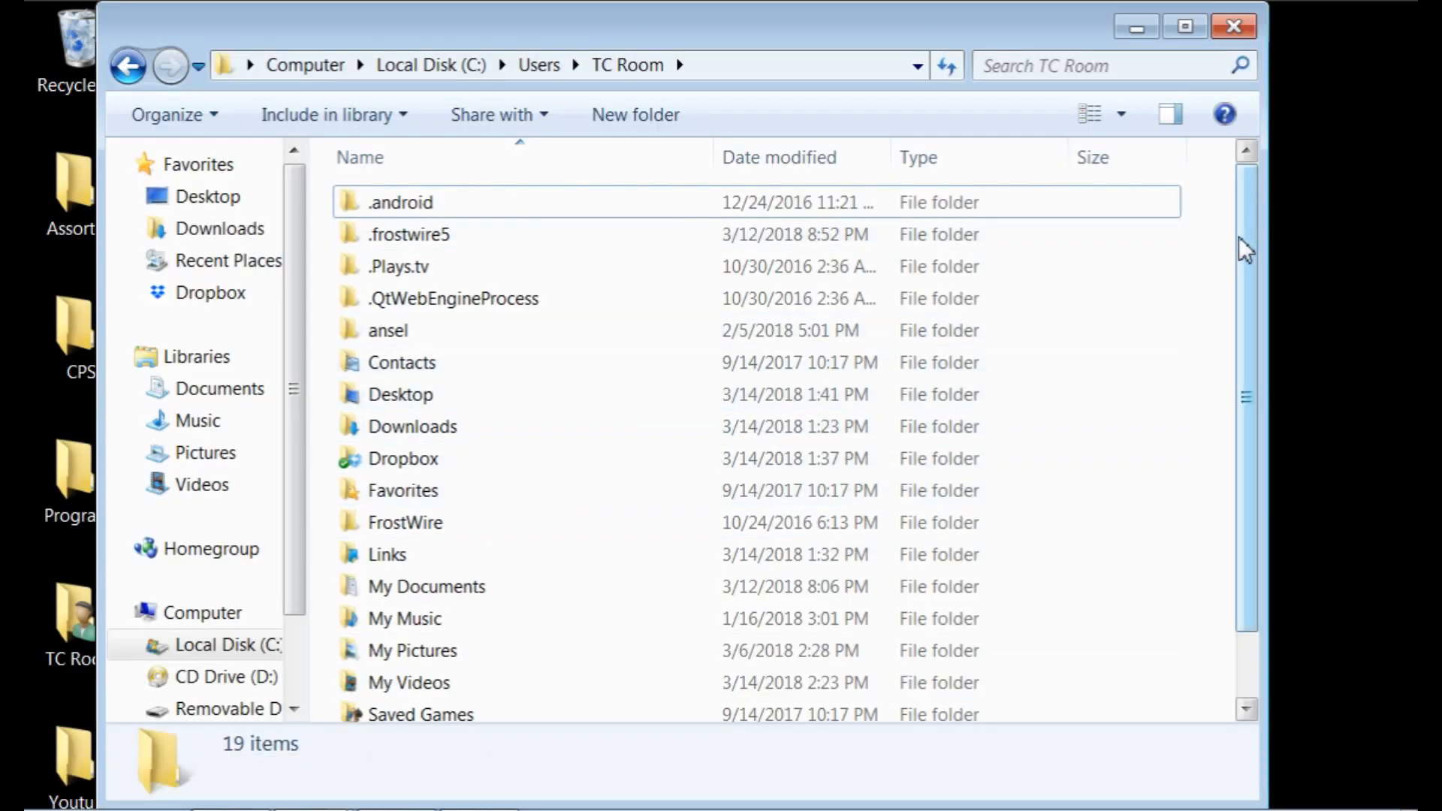
scroll(1239, 249, down, 3)
right_click(1106, 520)
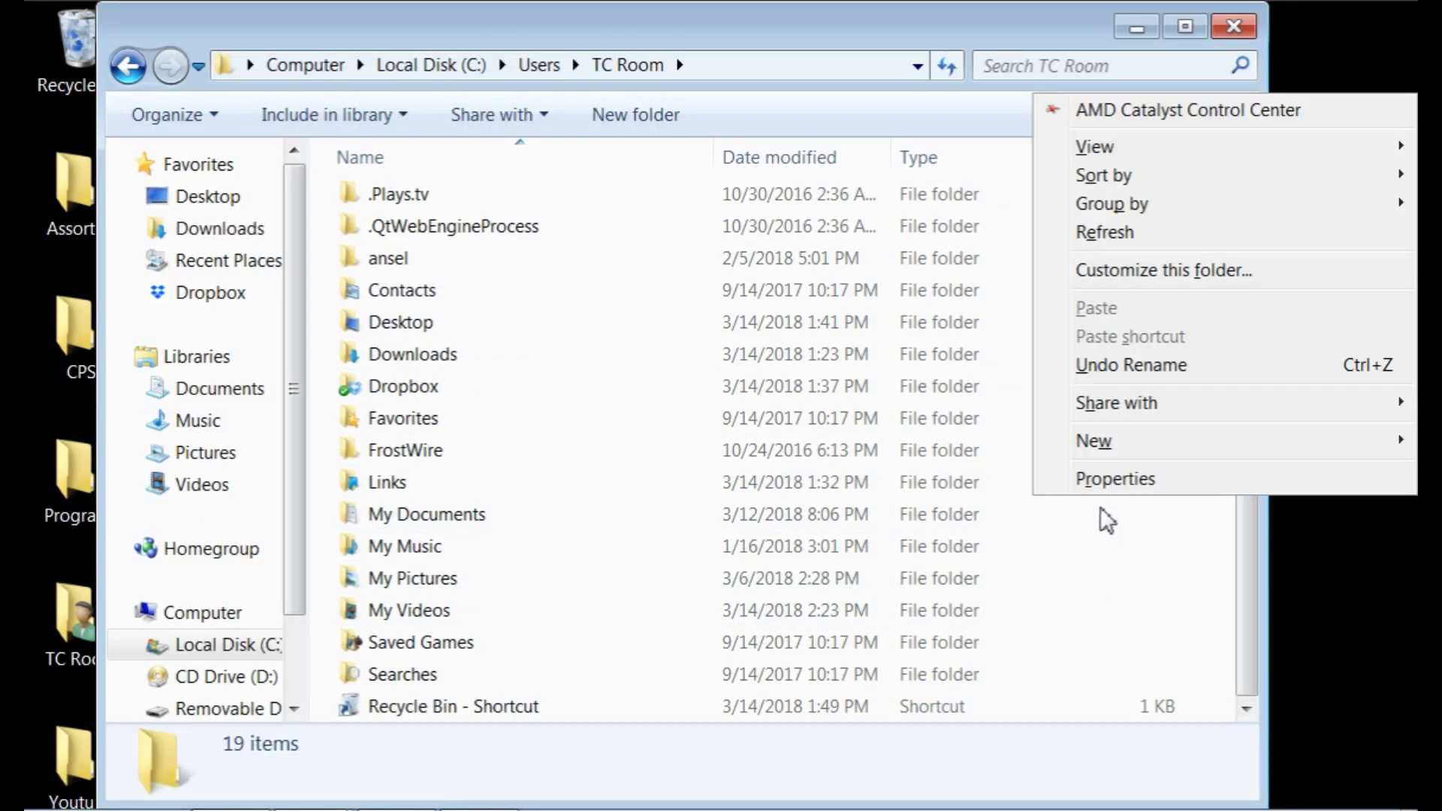
click(1094, 440)
click(687, 442)
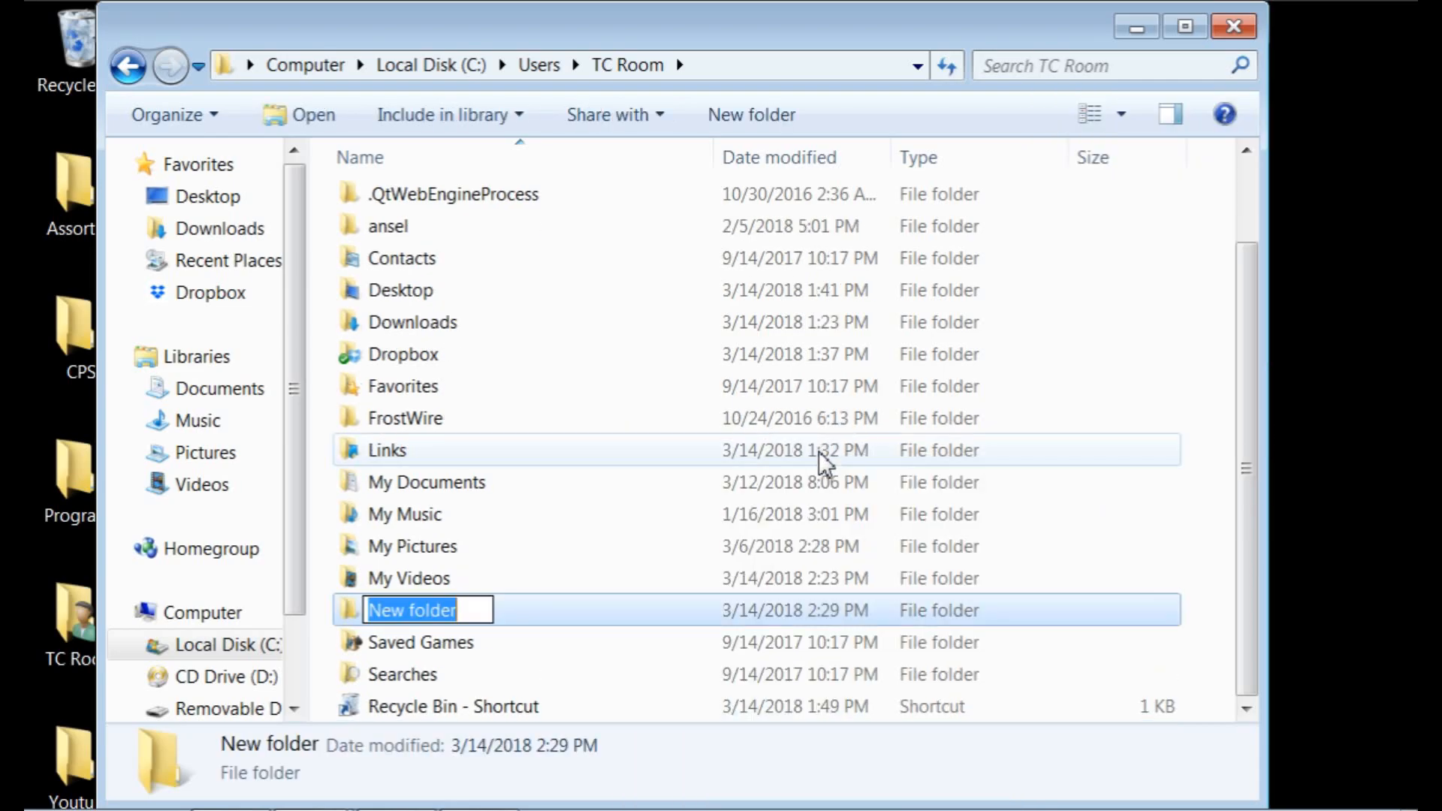
text(fba)
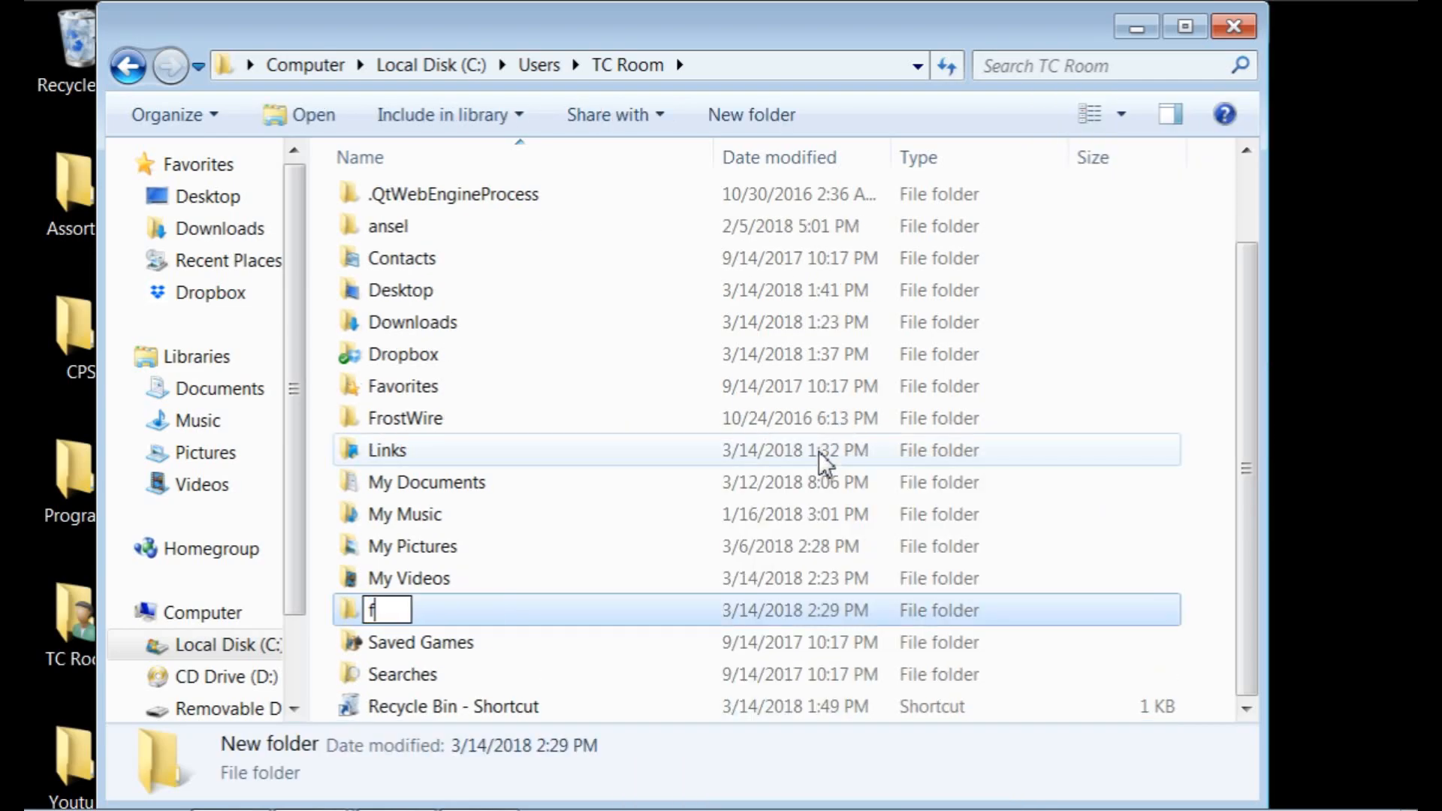
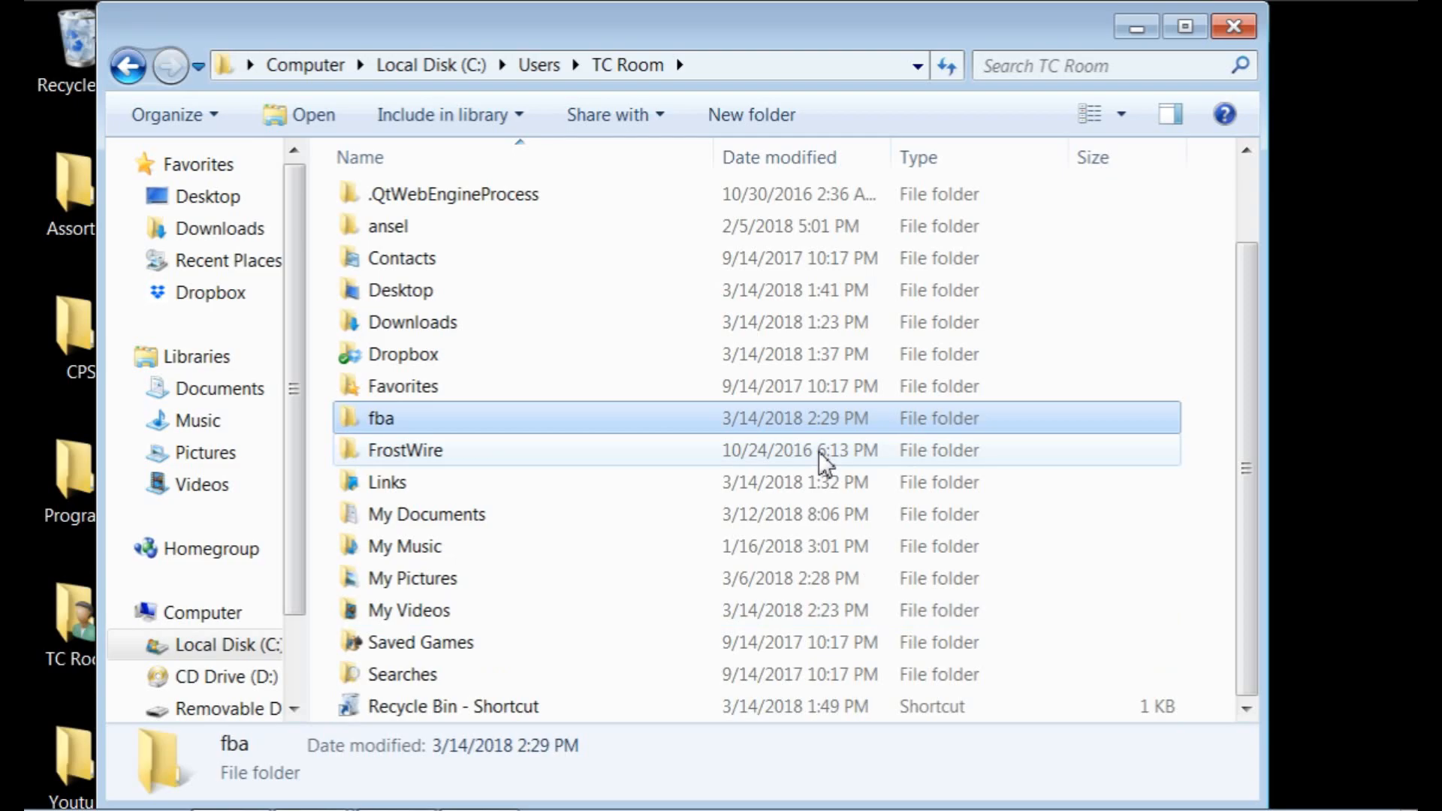
- Extract the FBACache zip in place inside the CPS folder via 7-Zip Extract Here
double_click(419, 419)
click(1135, 27)
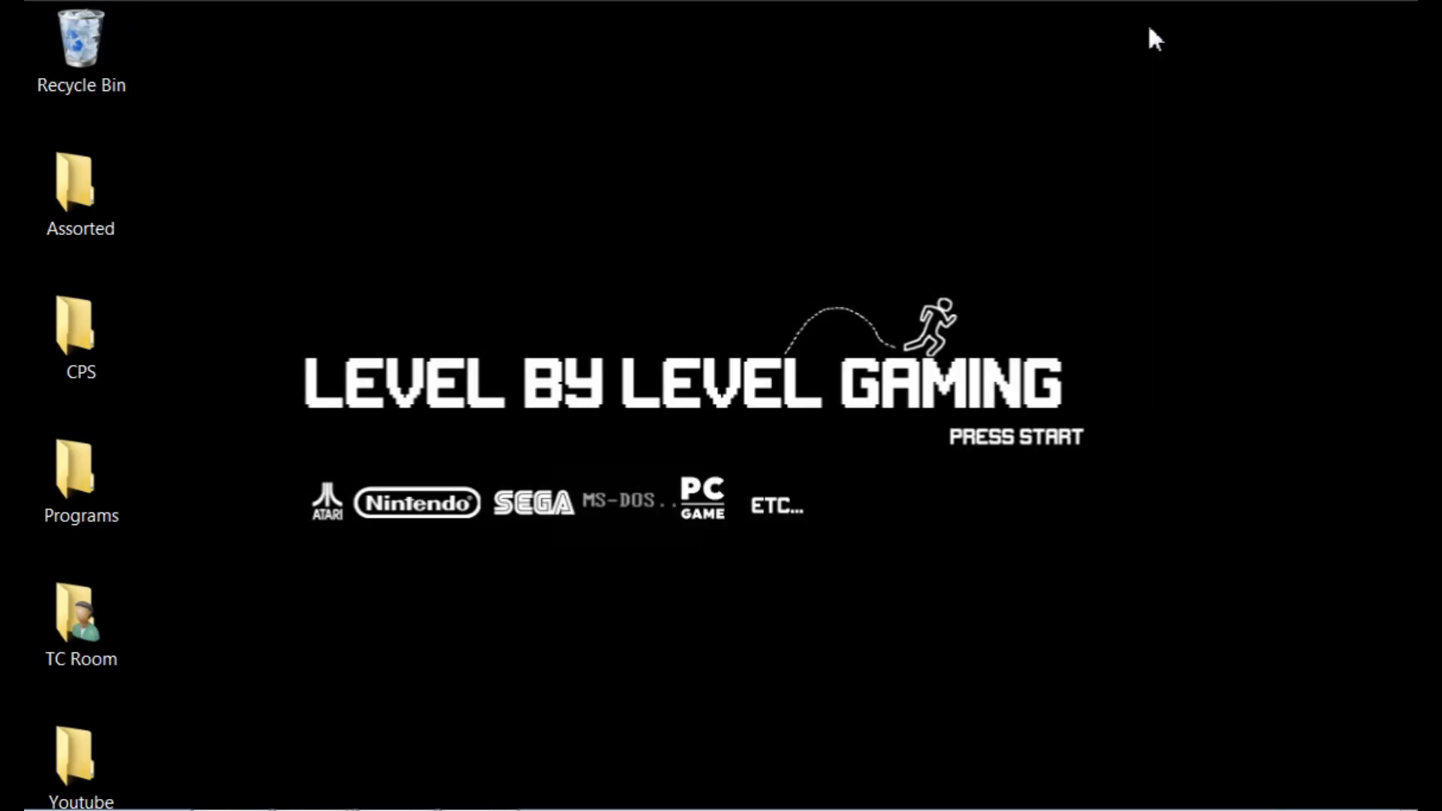
double_click(79, 332)
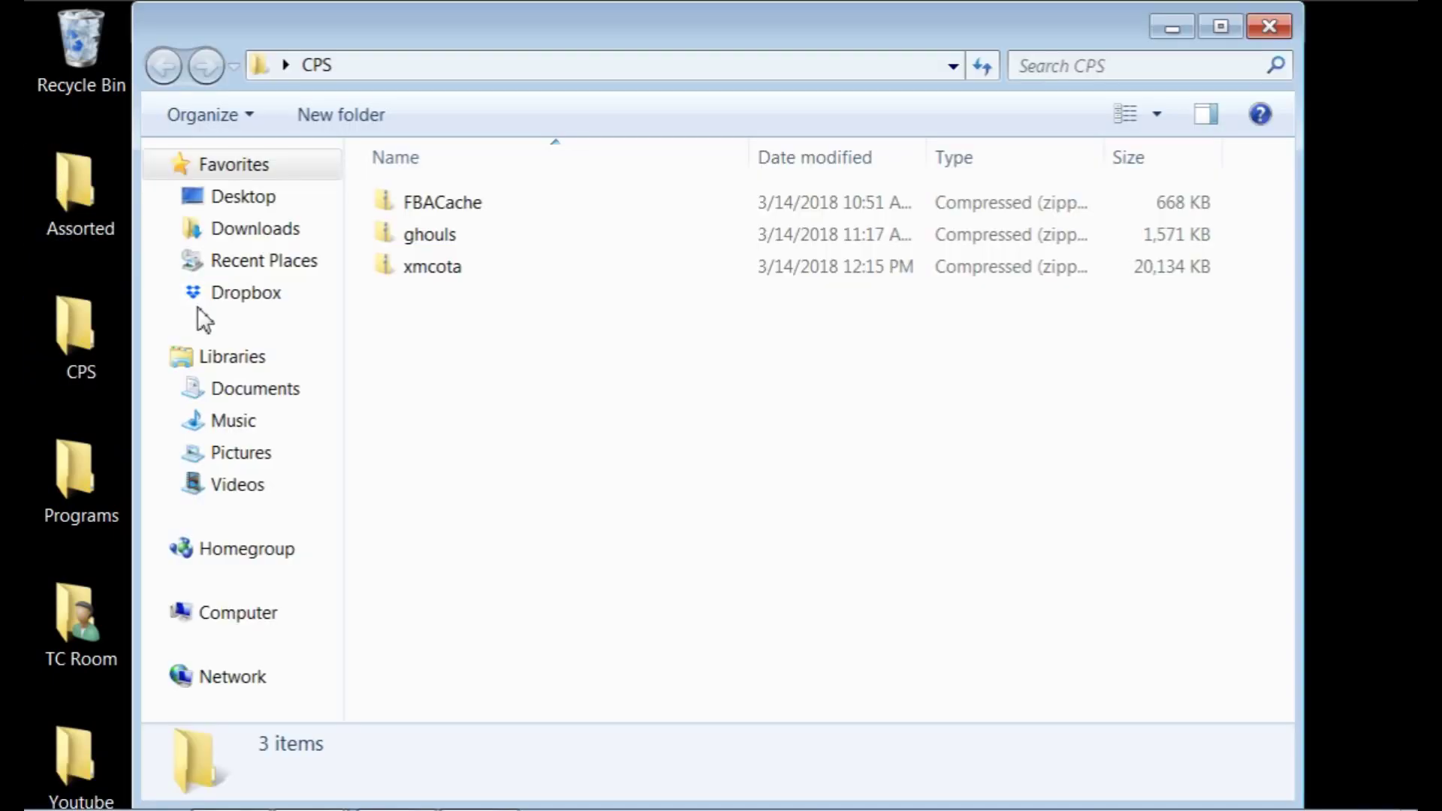
click(425, 206)
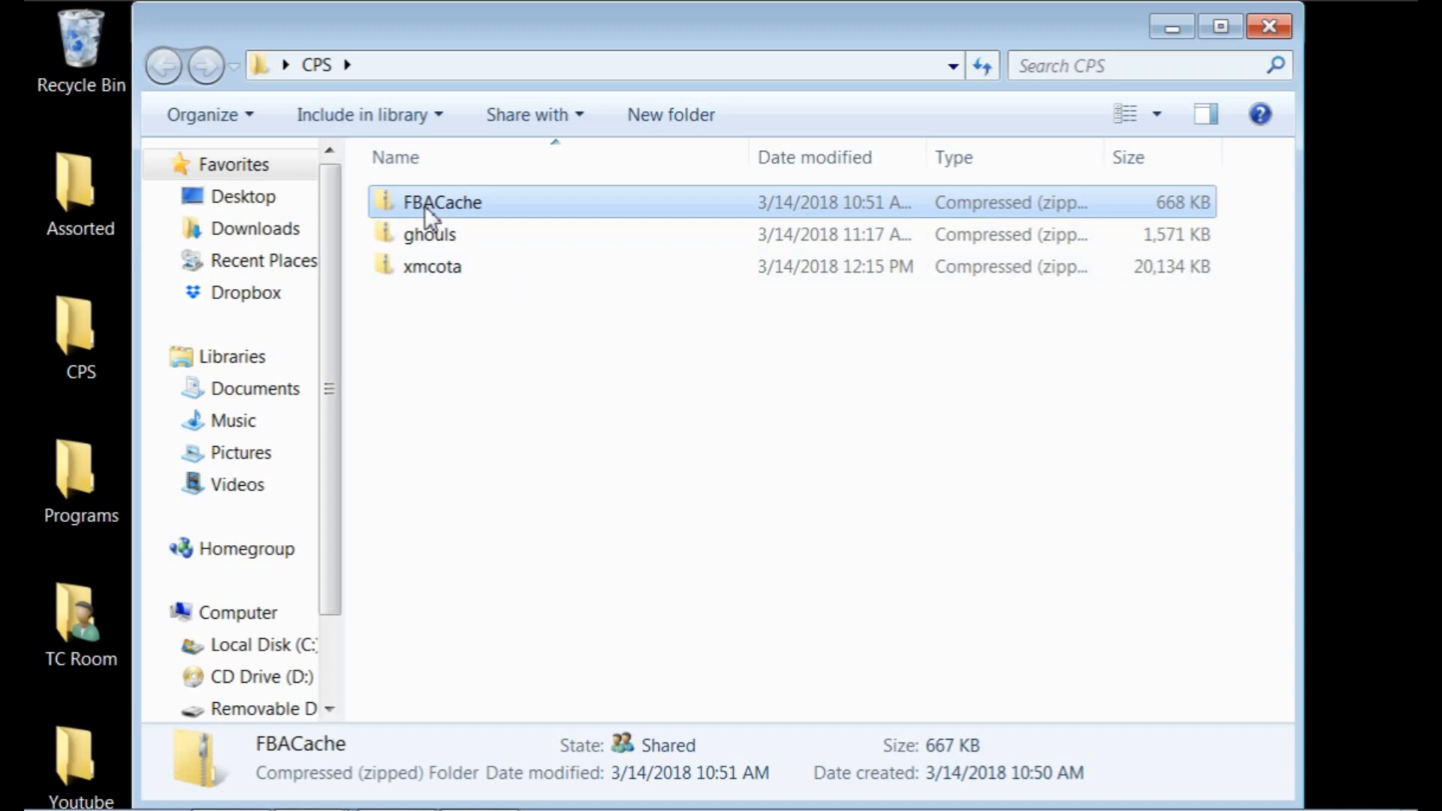
right_click(425, 207)
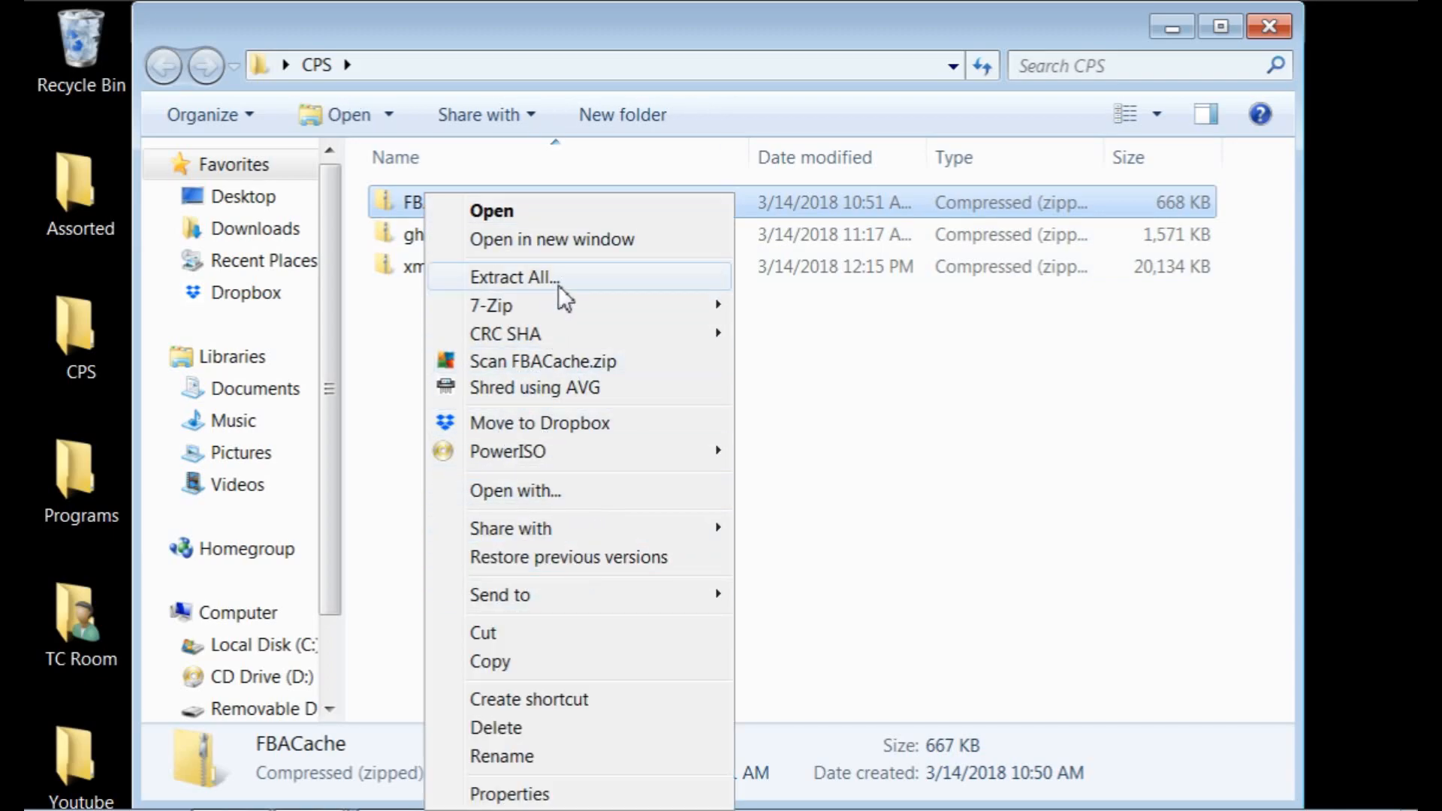
mouse_move(491, 306)
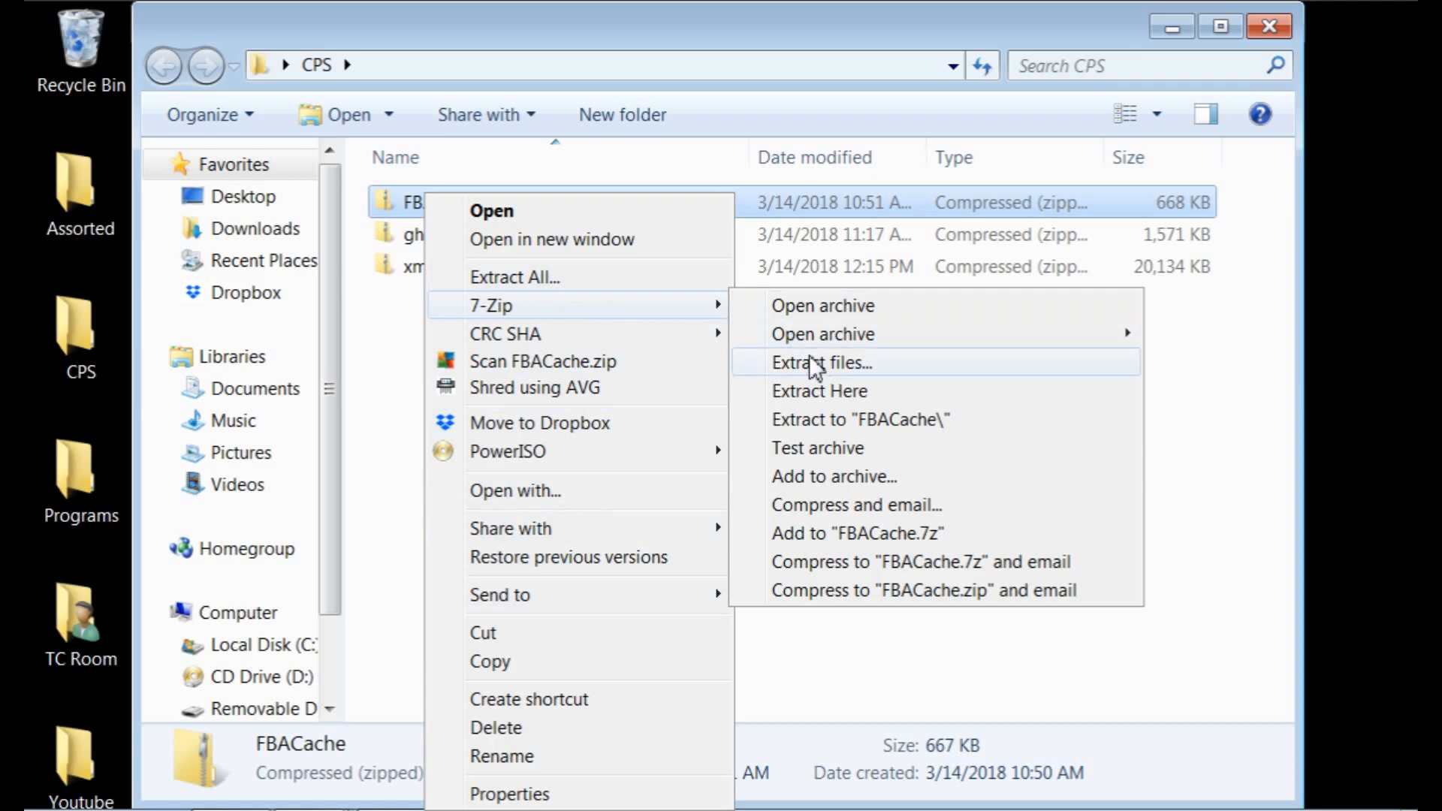
click(832, 397)
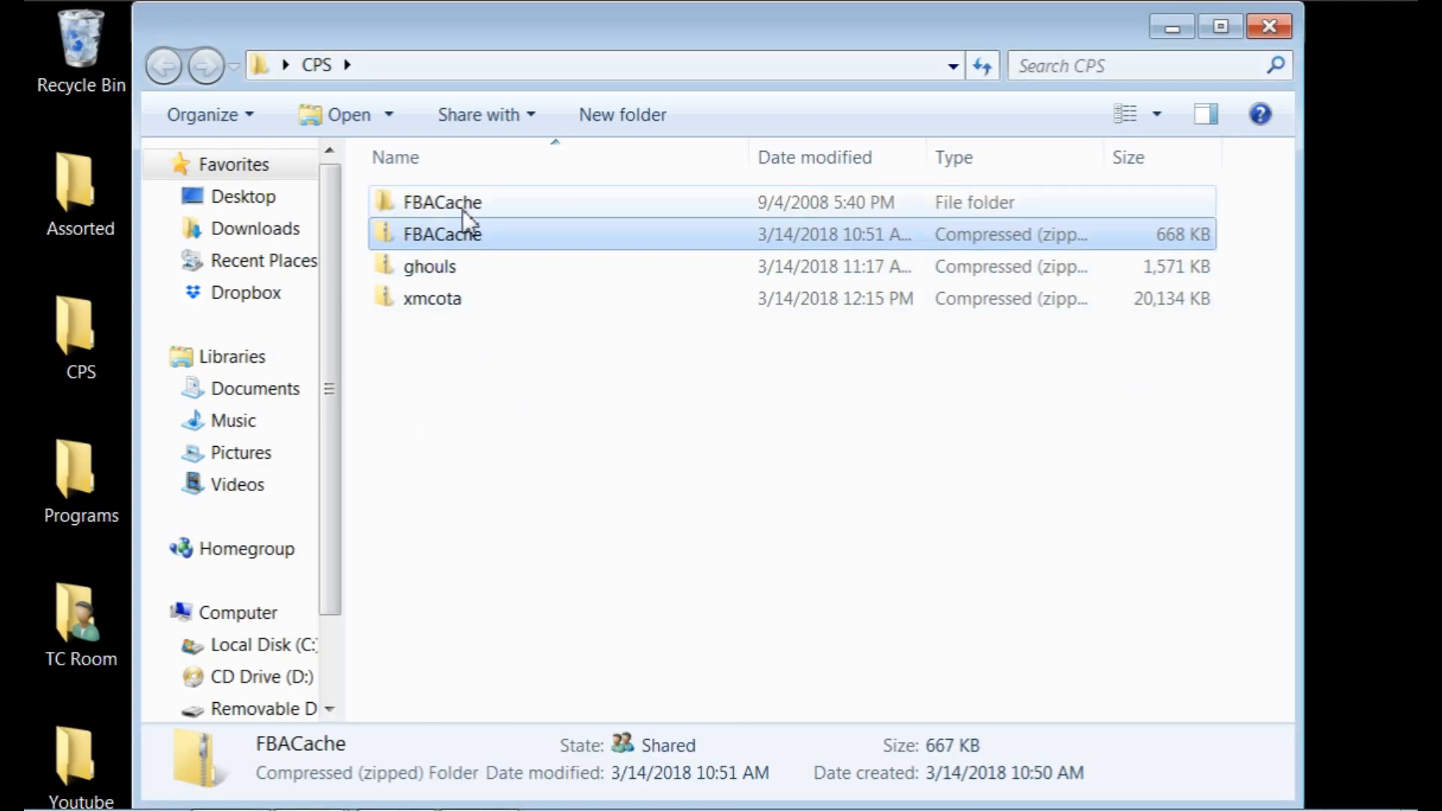
- Copy the roms folder and fbacache application from the extracted FBACache folder
double_click(436, 204)
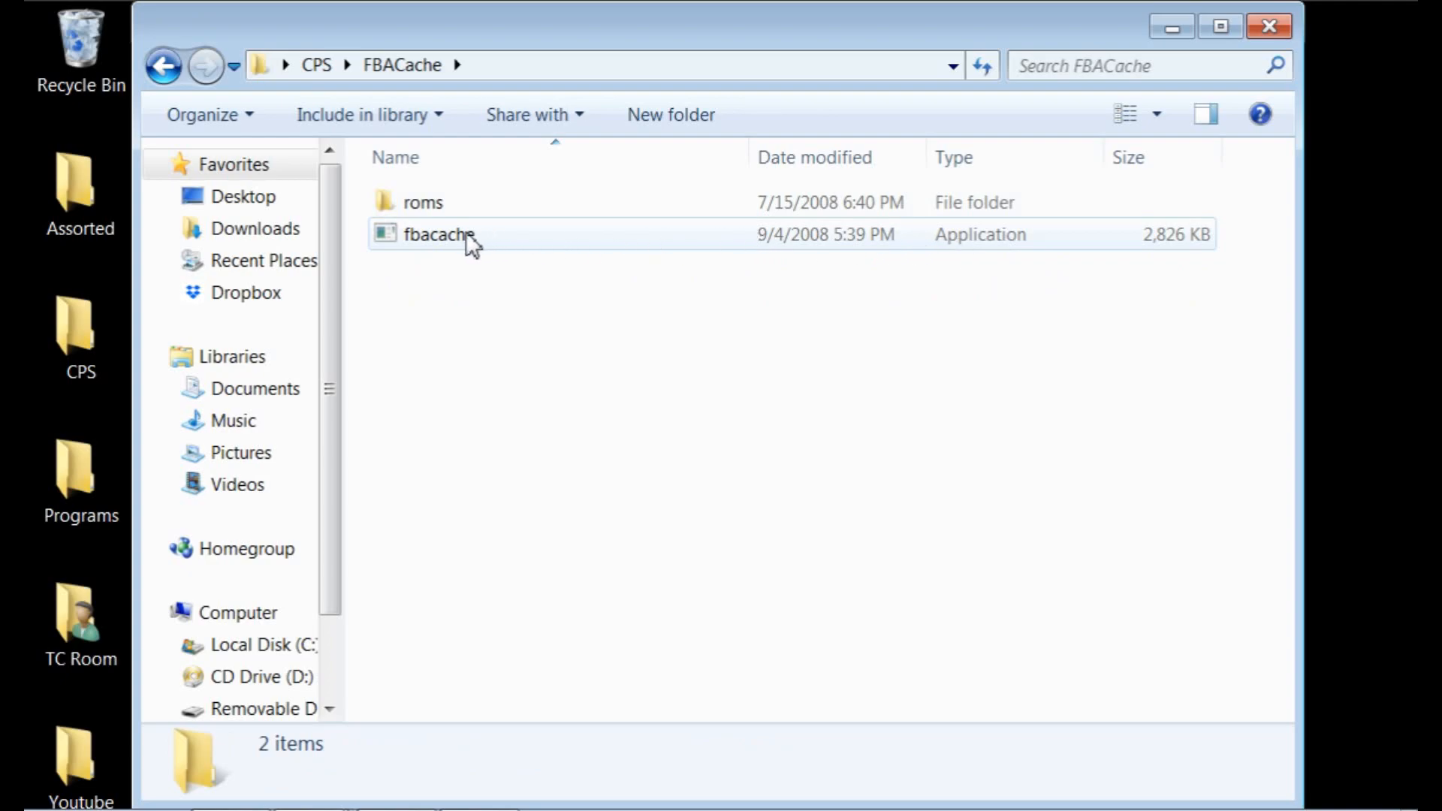
double_click(433, 202)
click(168, 72)
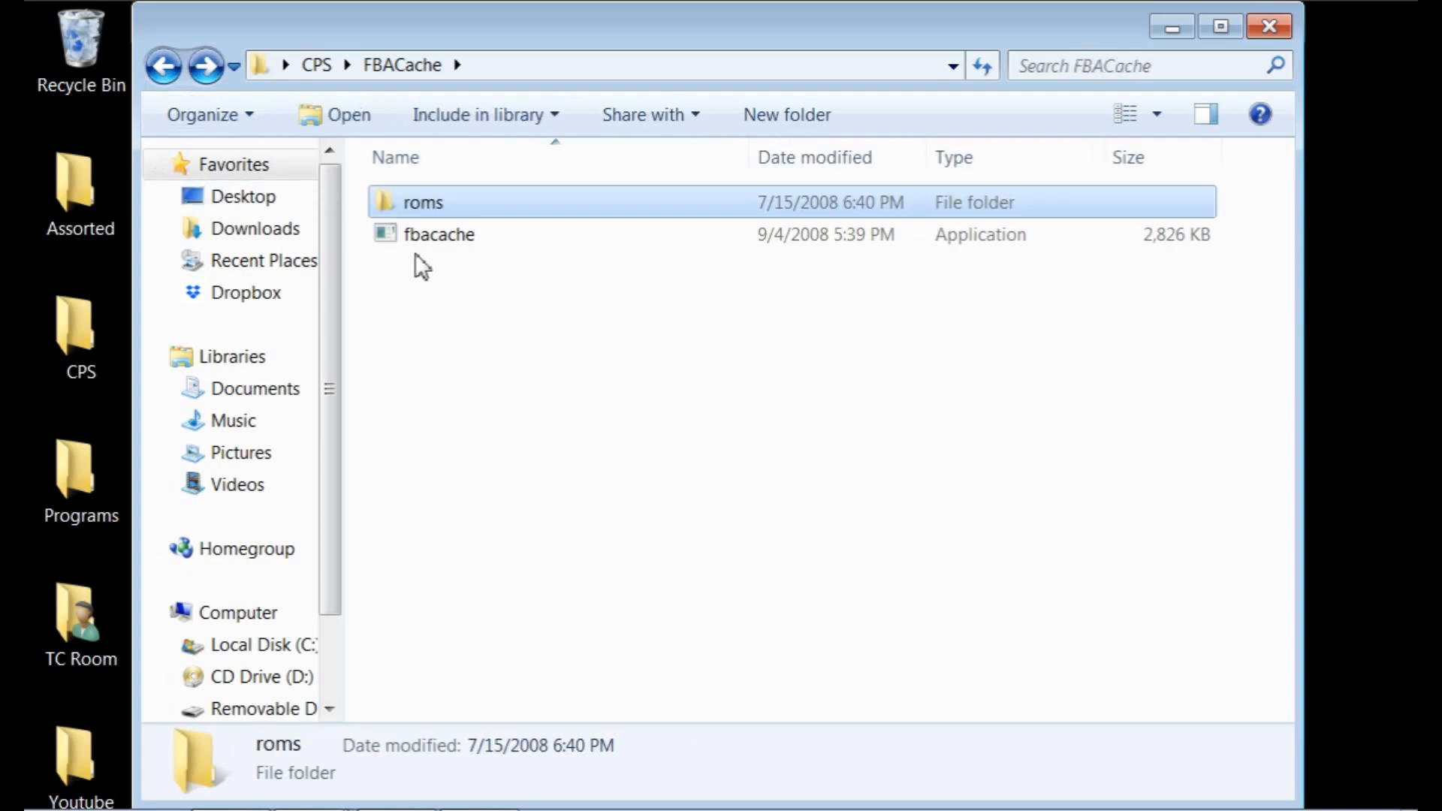
click(423, 234)
ctrl+click(417, 203)
right_click(425, 206)
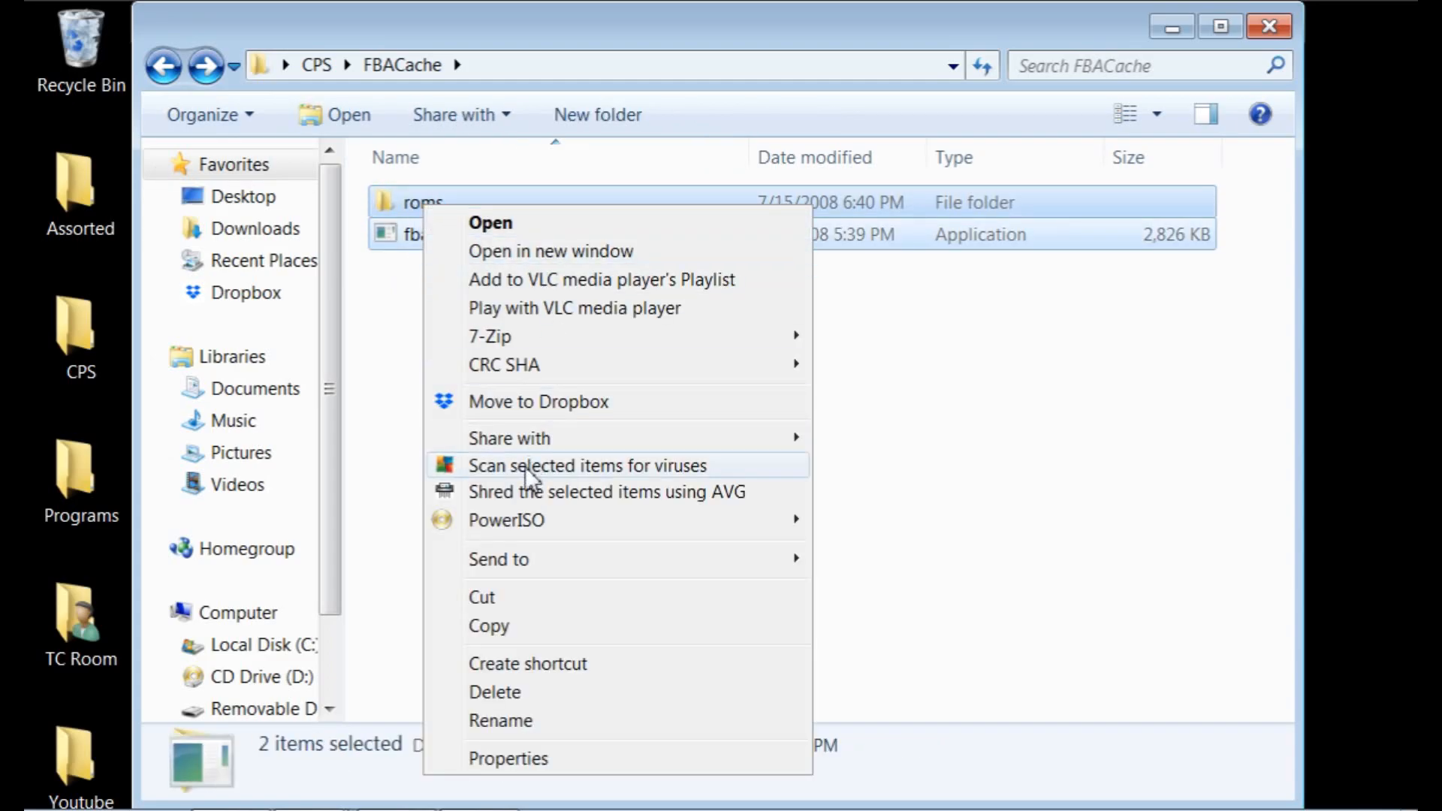
click(482, 597)
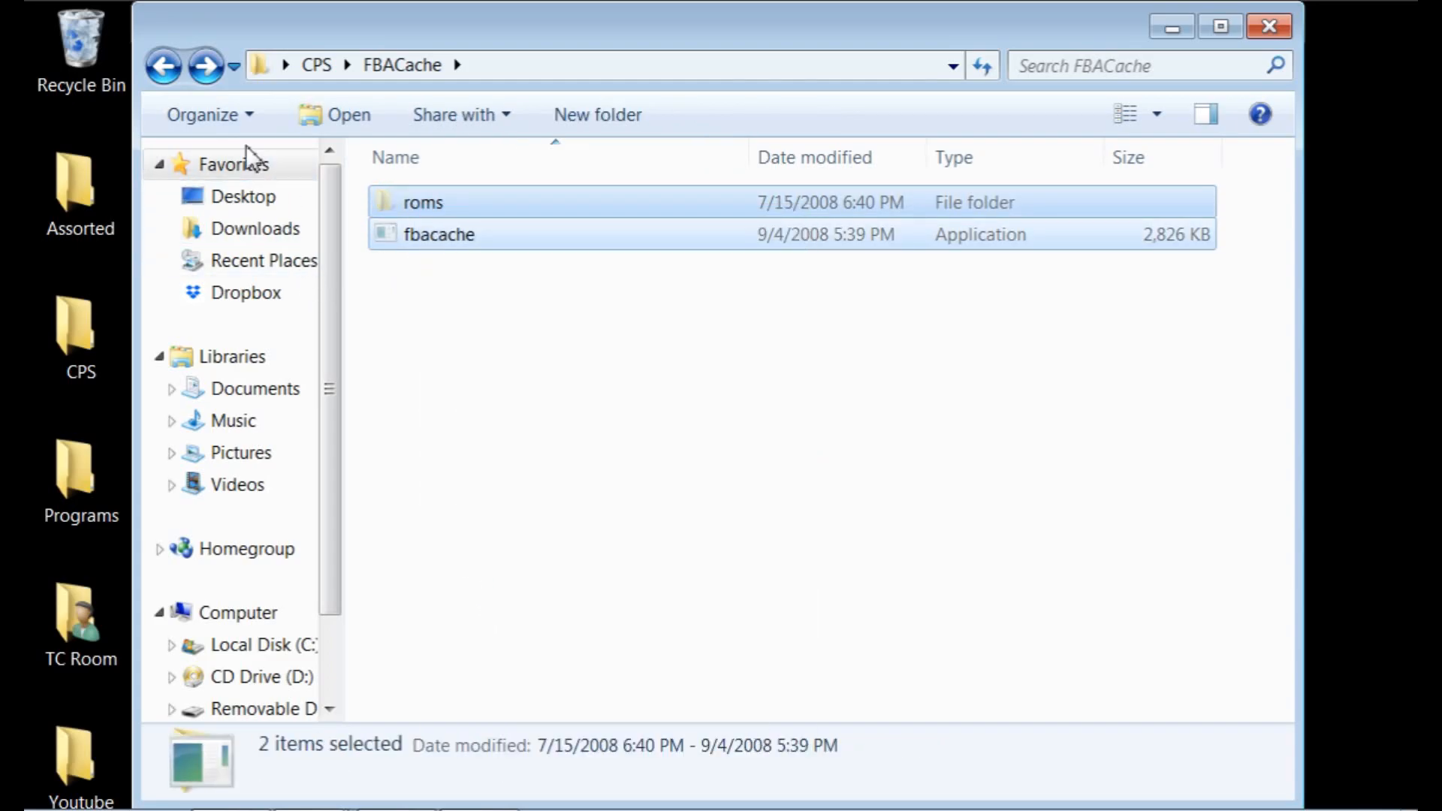
click(163, 65)
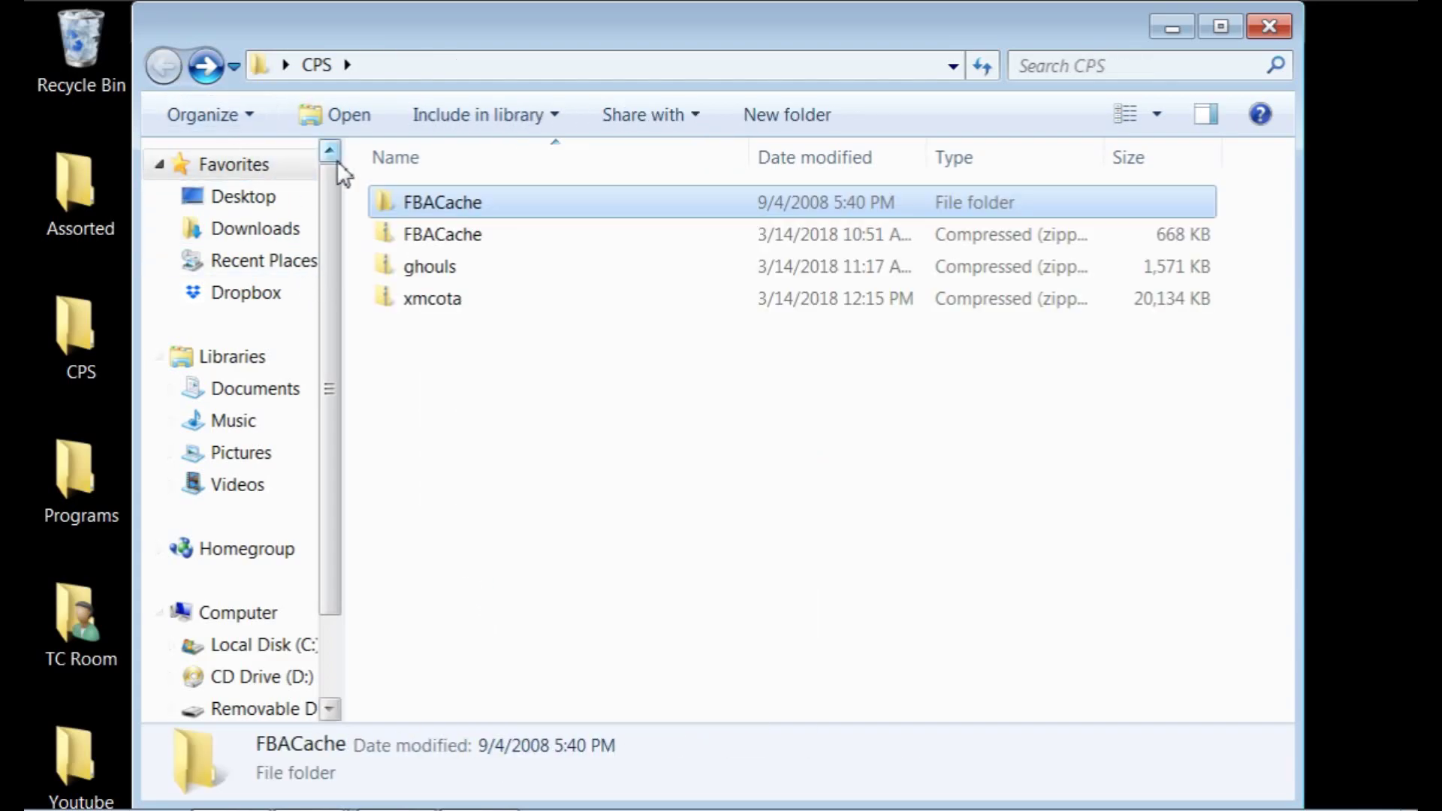
double_click(435, 206)
click(427, 235)
ctrl+click(426, 203)
right_click(437, 214)
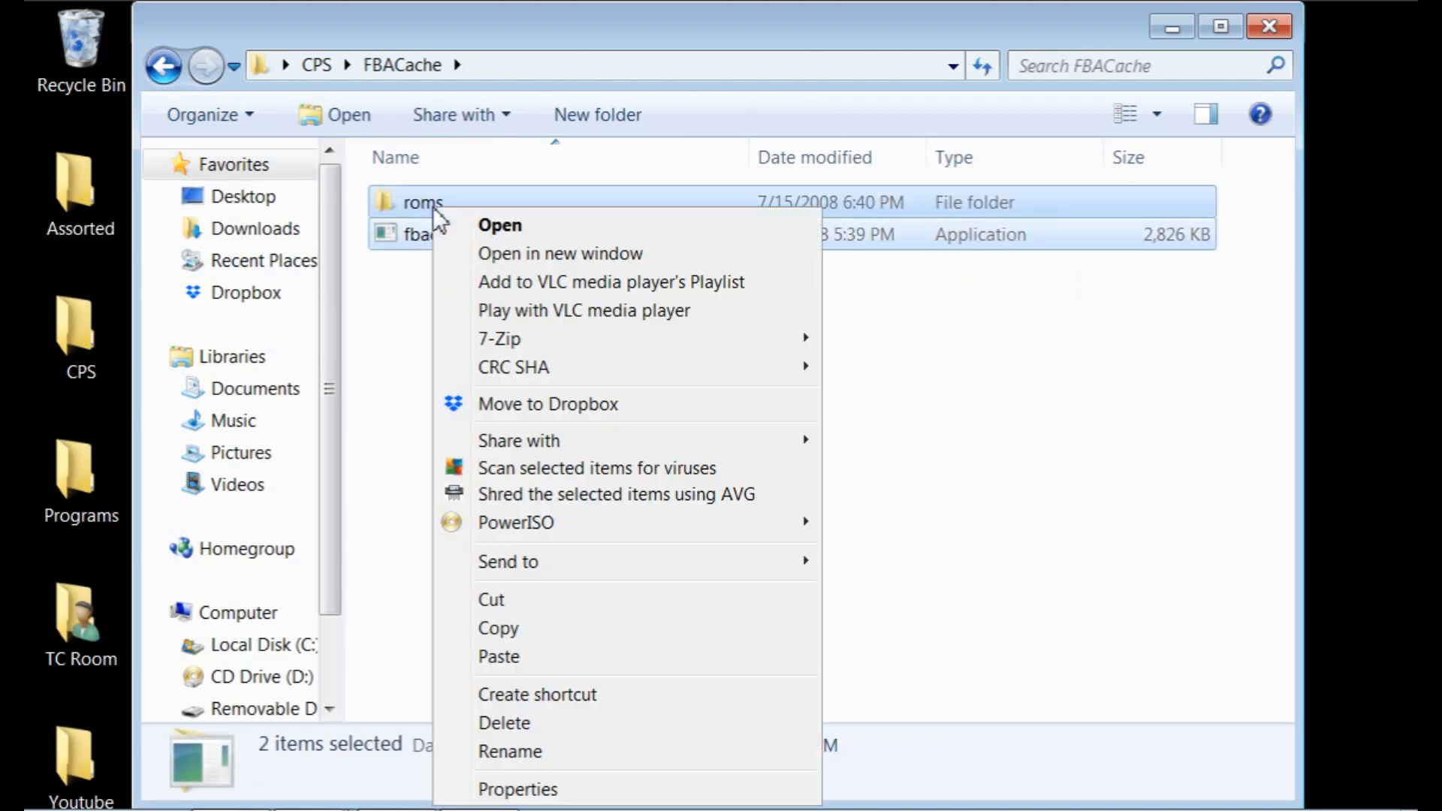
click(507, 628)
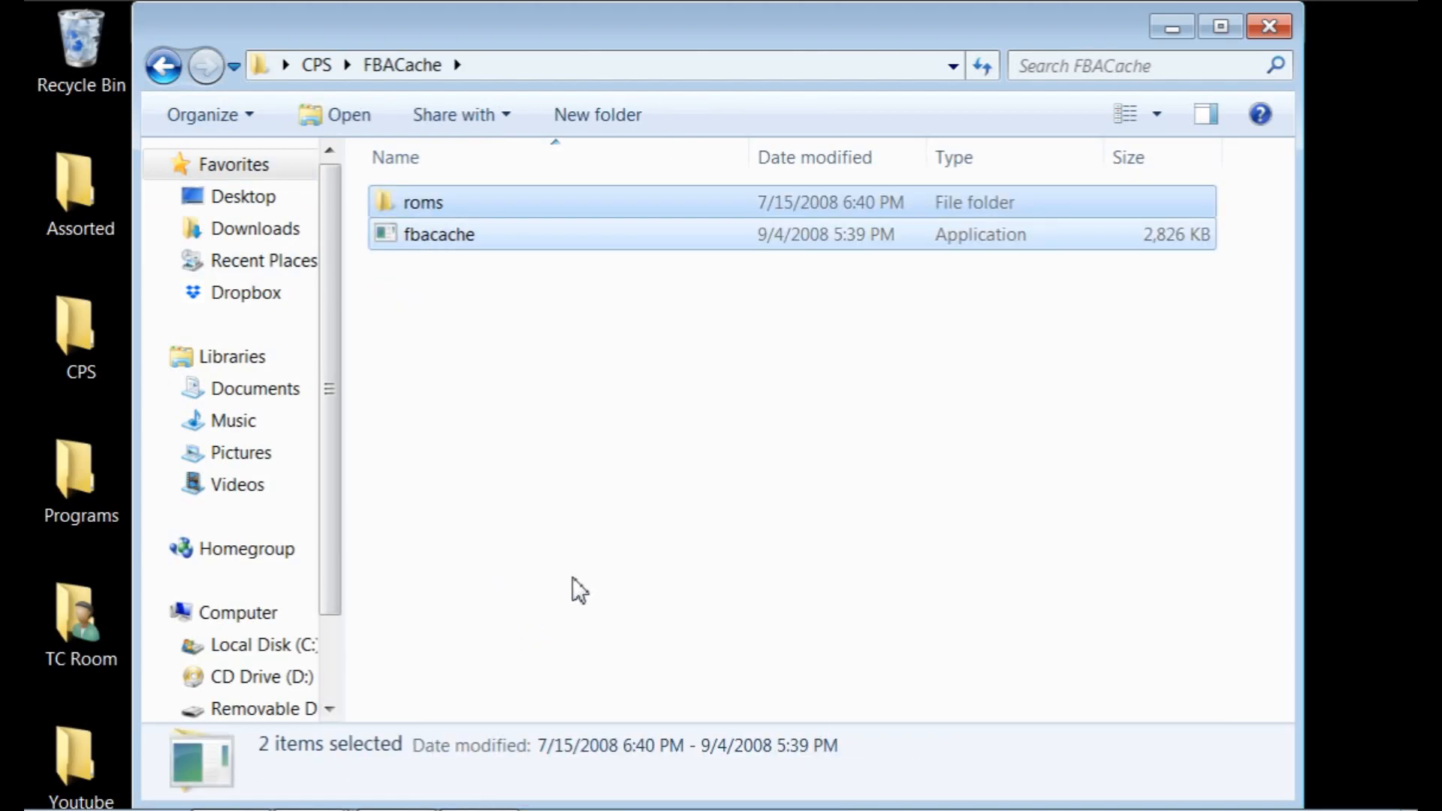
mouse_move(339, 802)
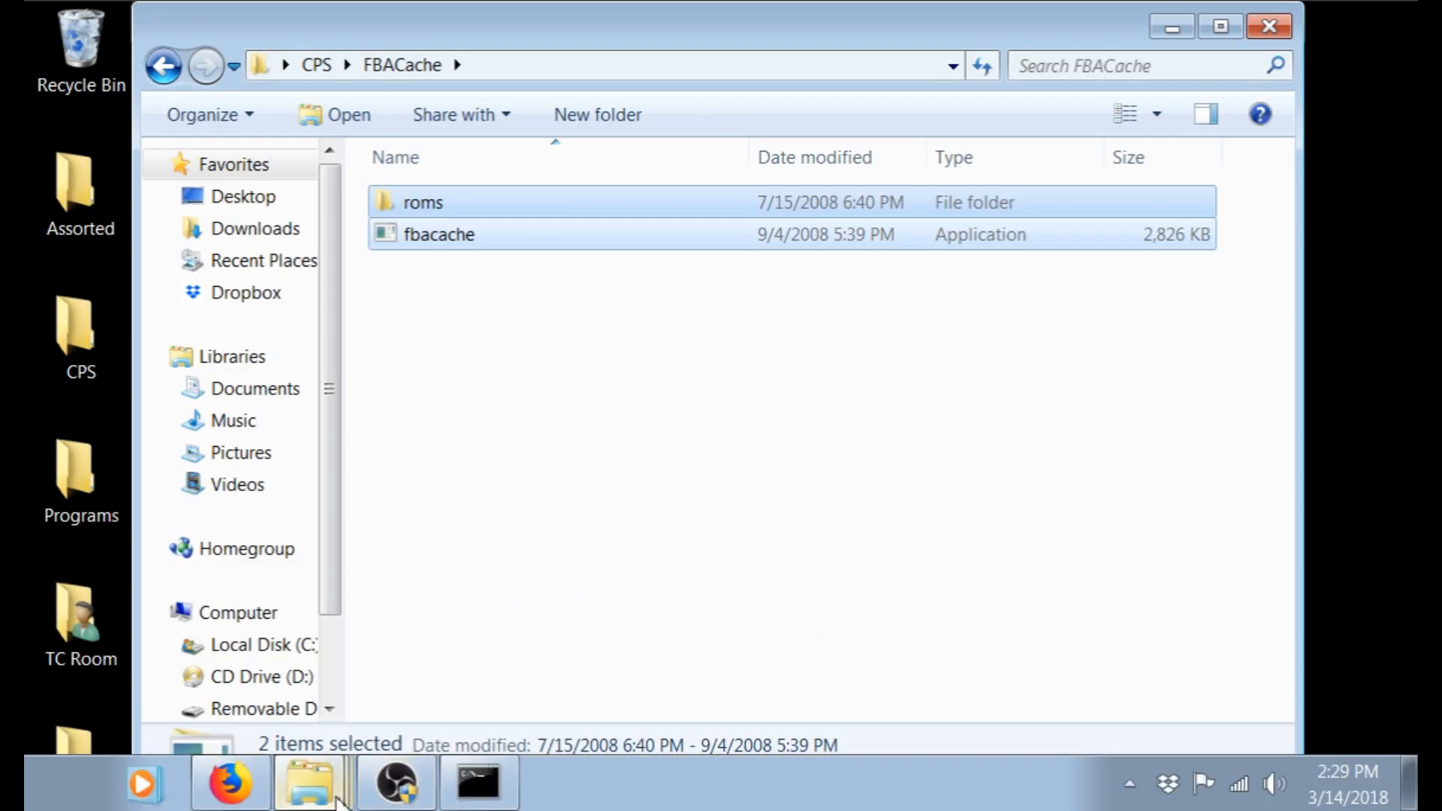
- Paste roms and fbacache into the empty fba folder under the TC Room user folder
click(313, 782)
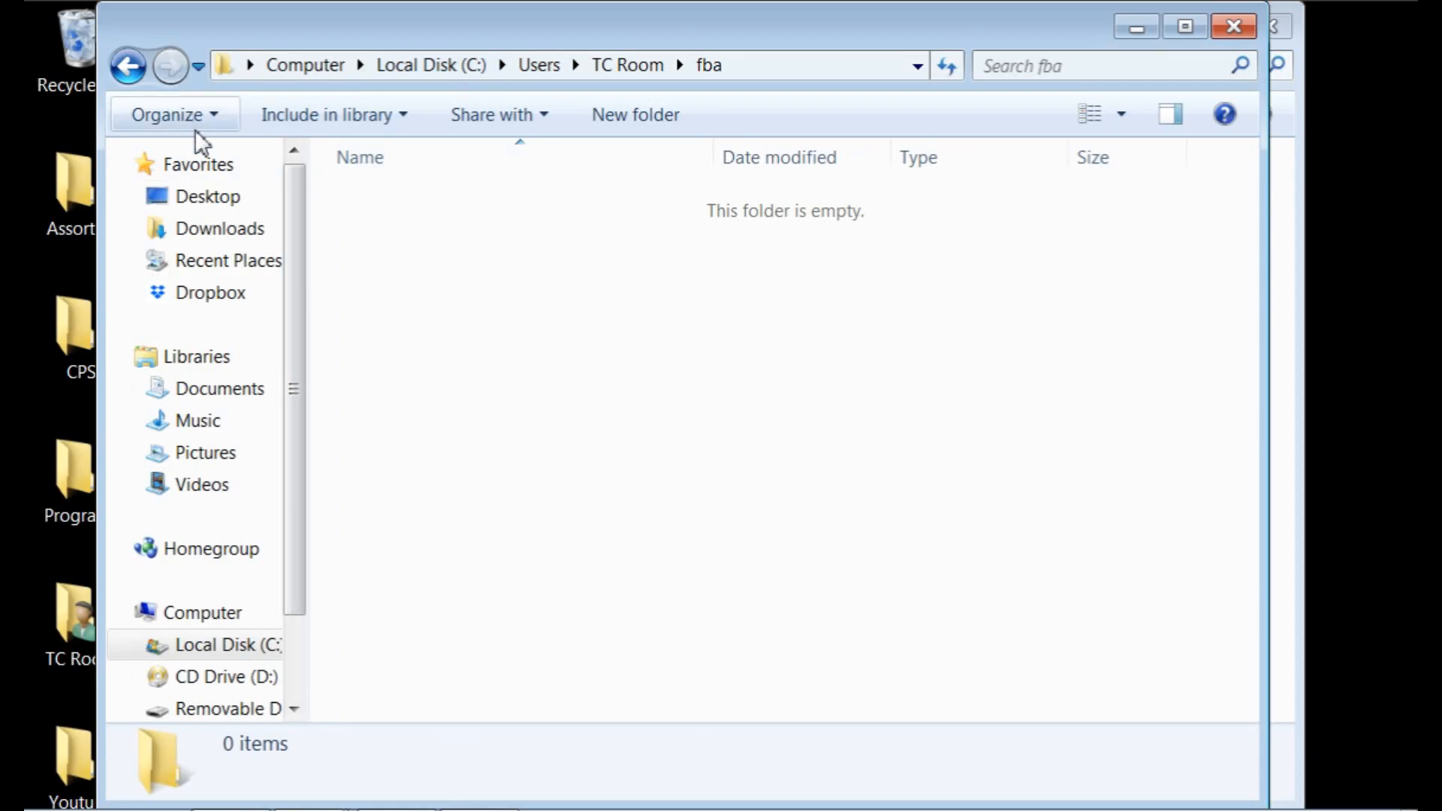
click(127, 66)
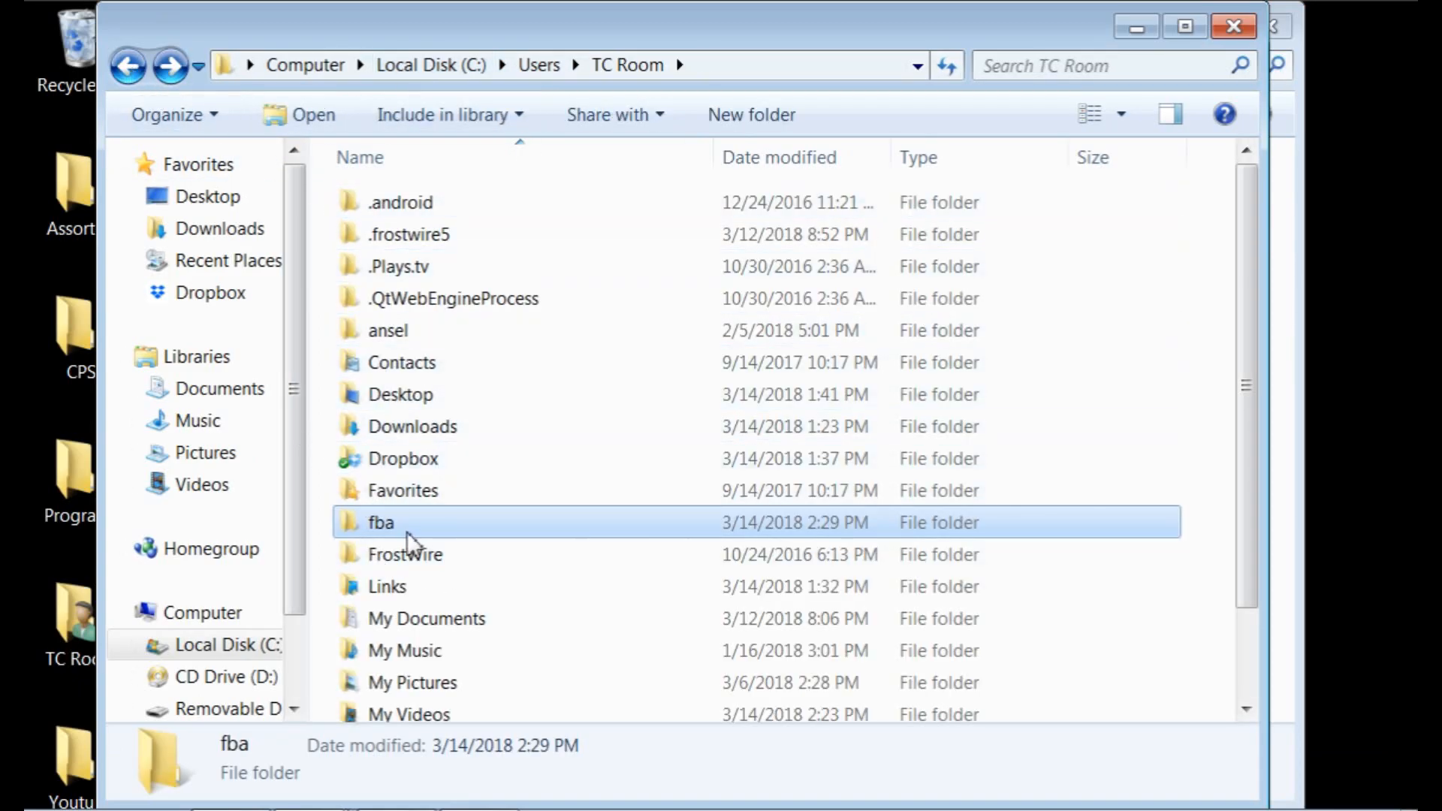
double_click(396, 529)
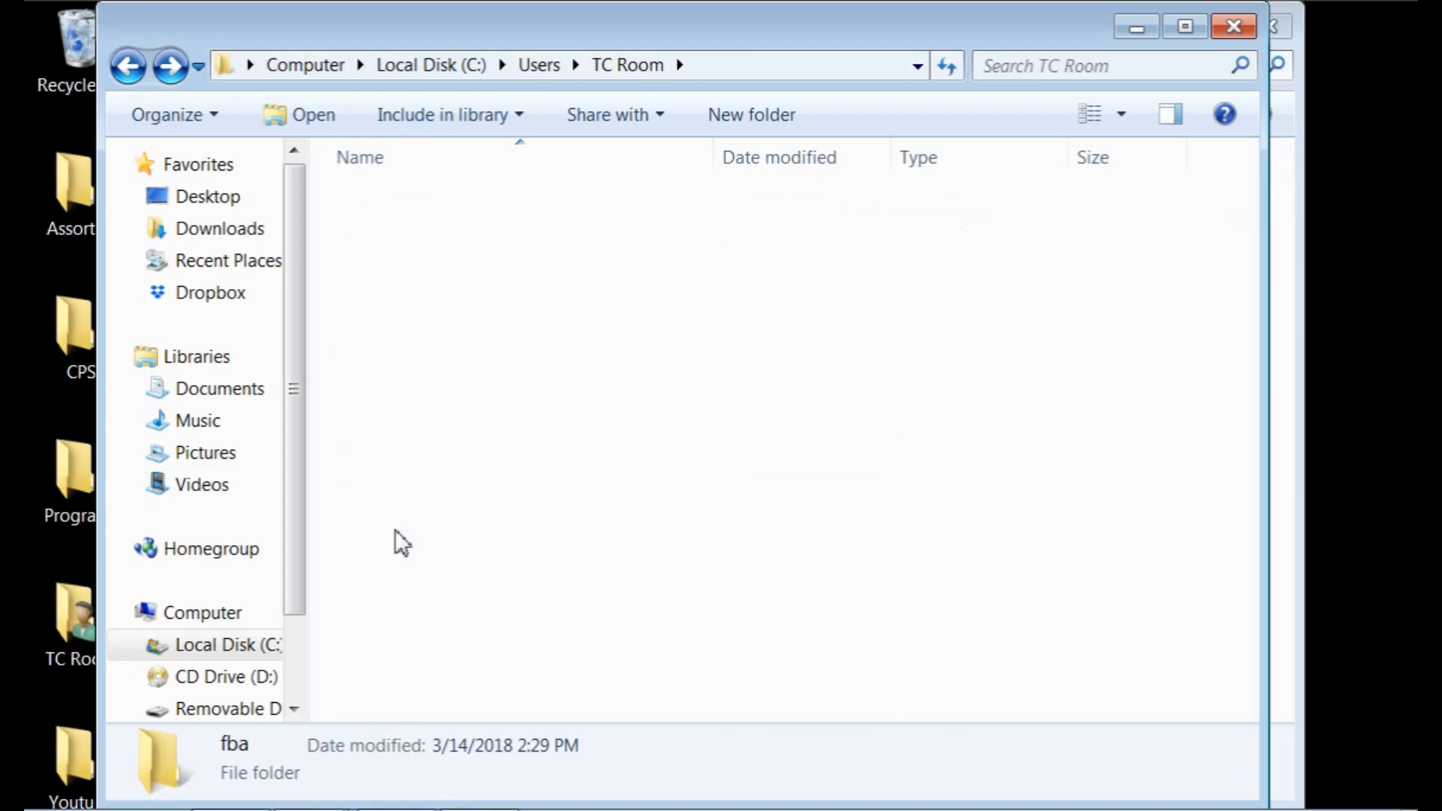
right_click(425, 247)
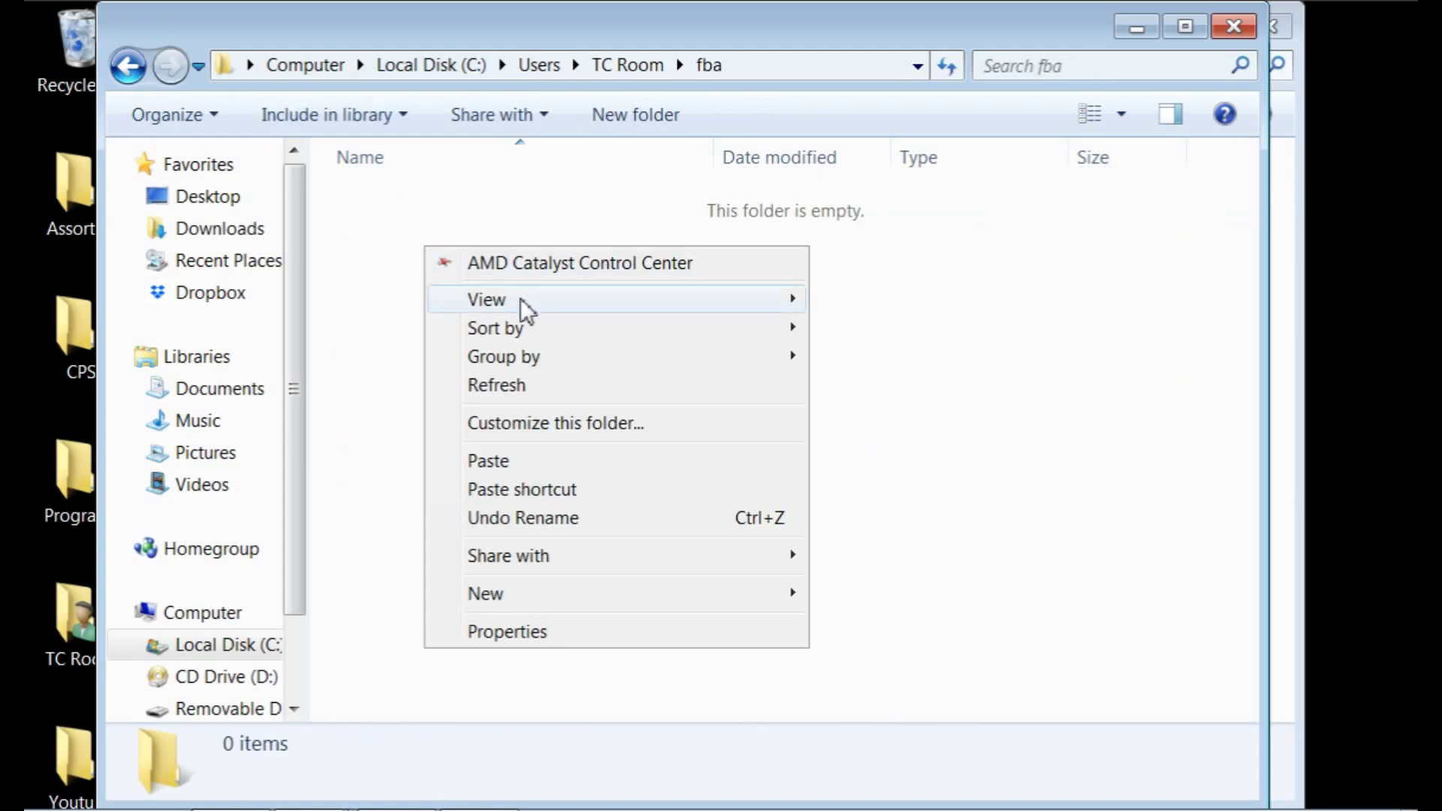
click(493, 461)
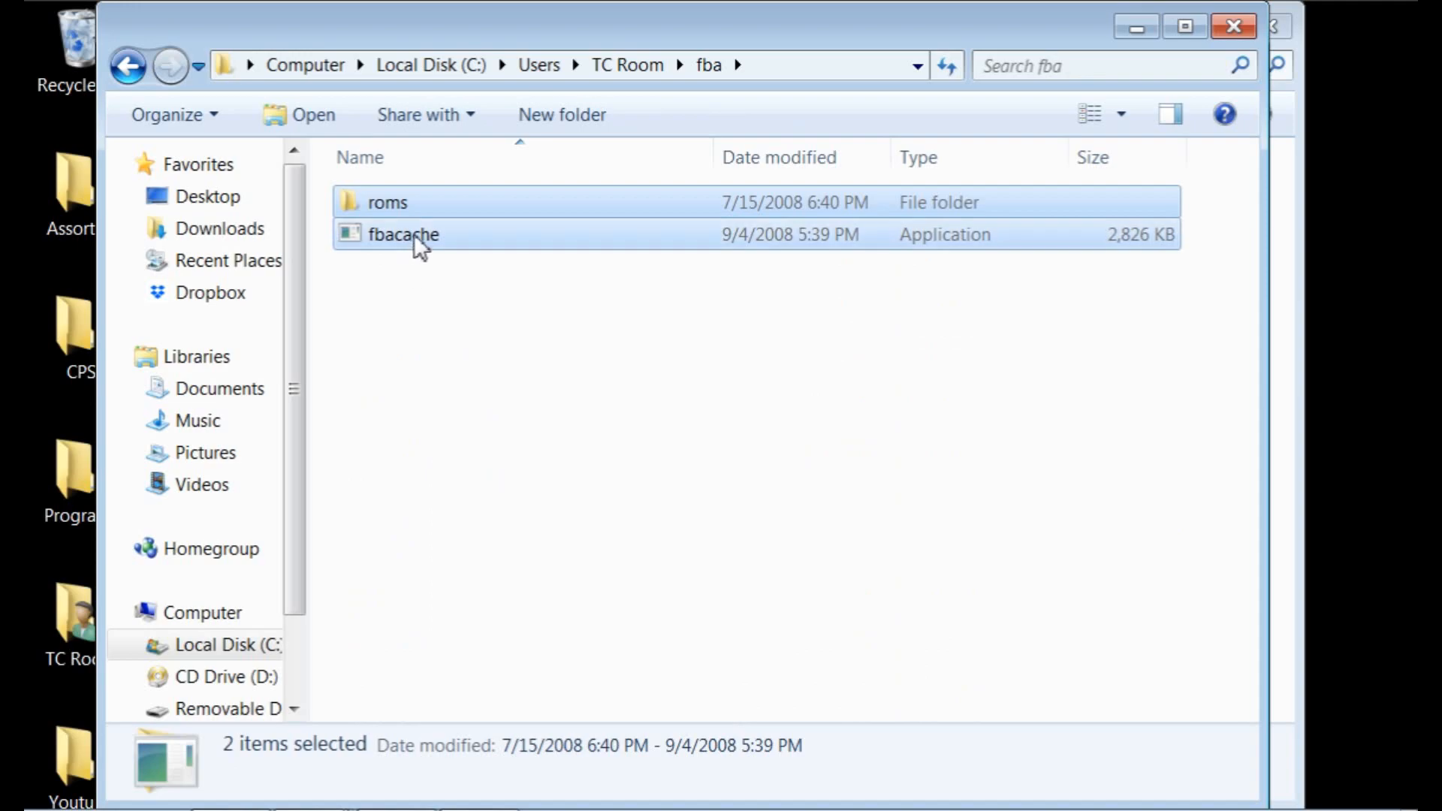
click(385, 287)
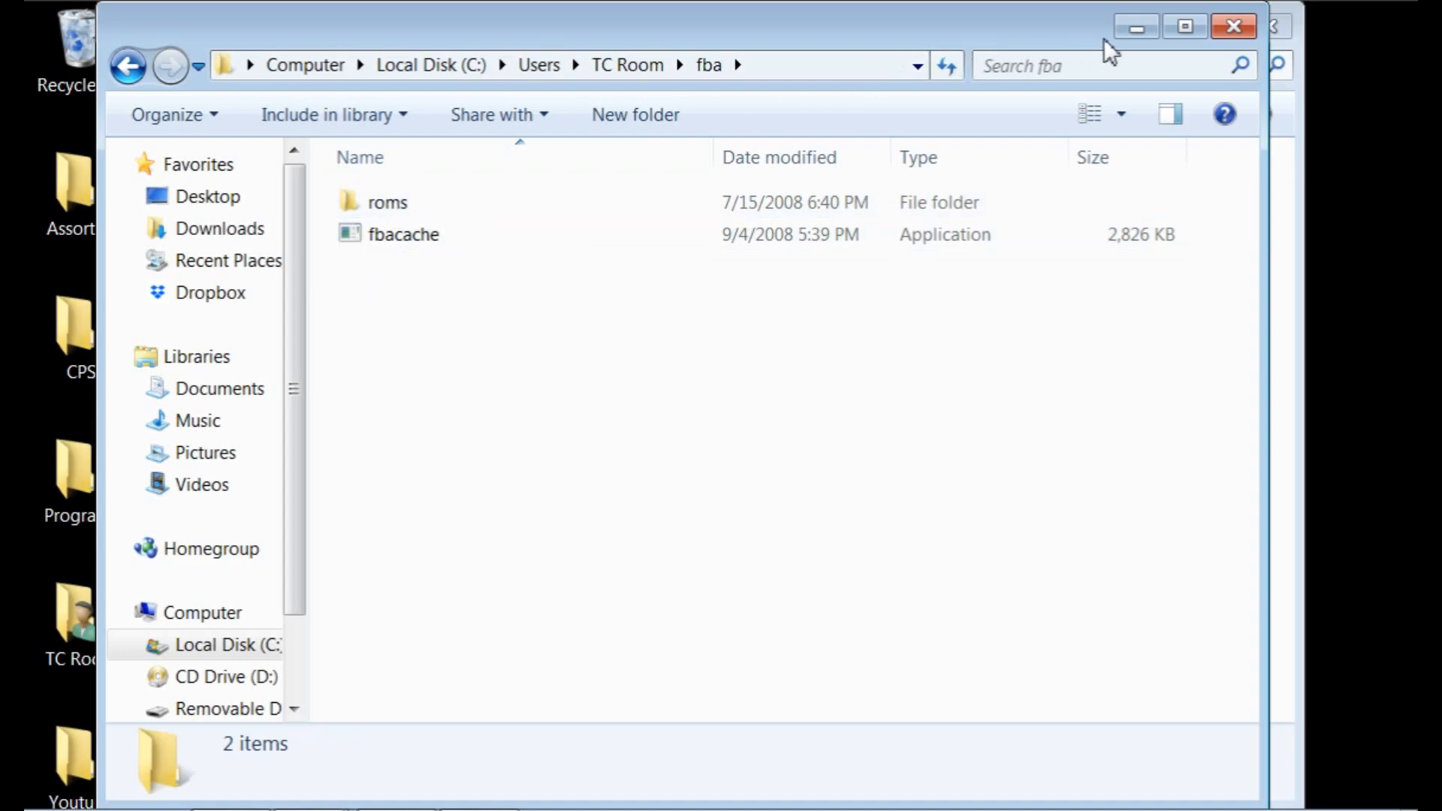
- Copy the ghouls and xmcota zip archives from the CPS folder on the desktop
click(1136, 27)
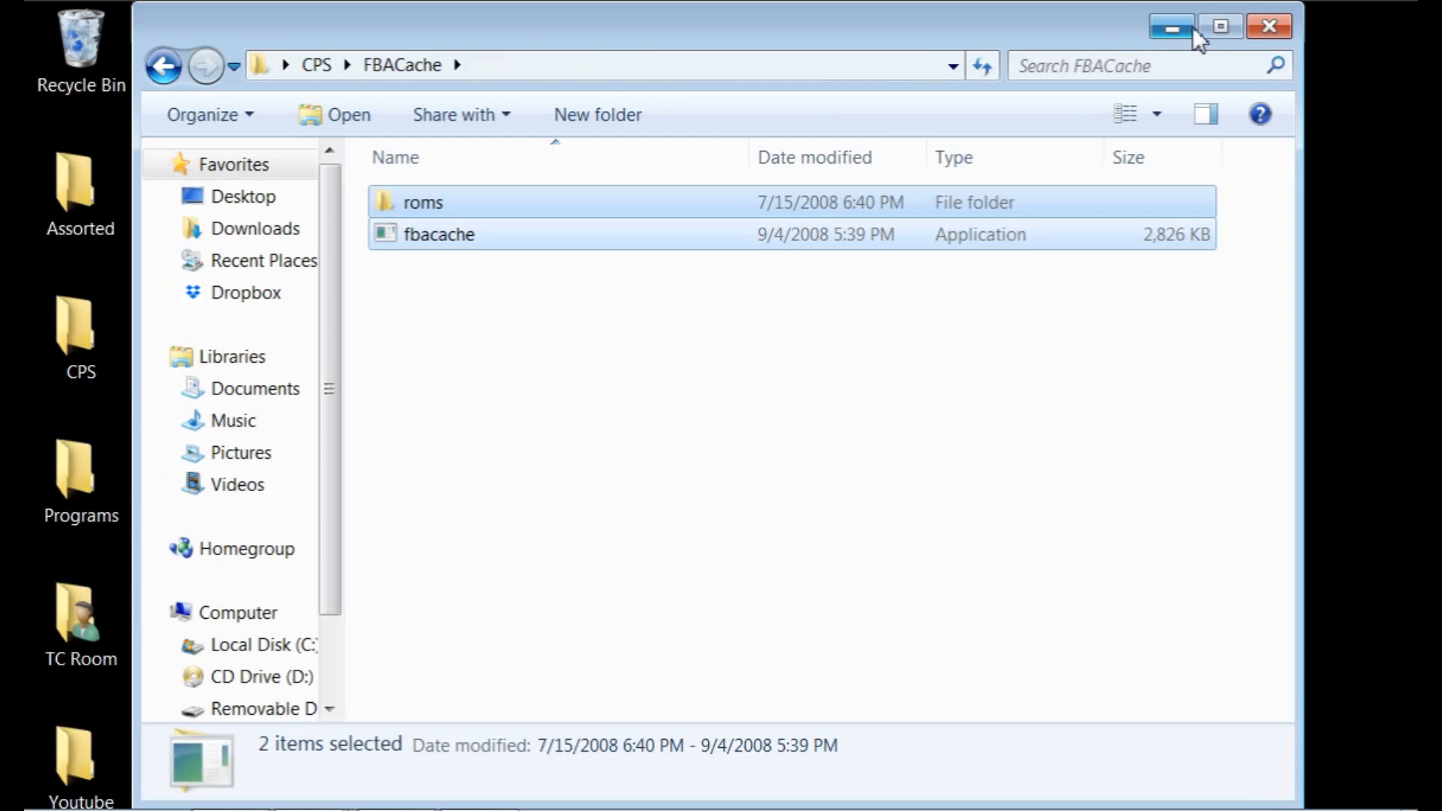
click(1172, 27)
click(82, 338)
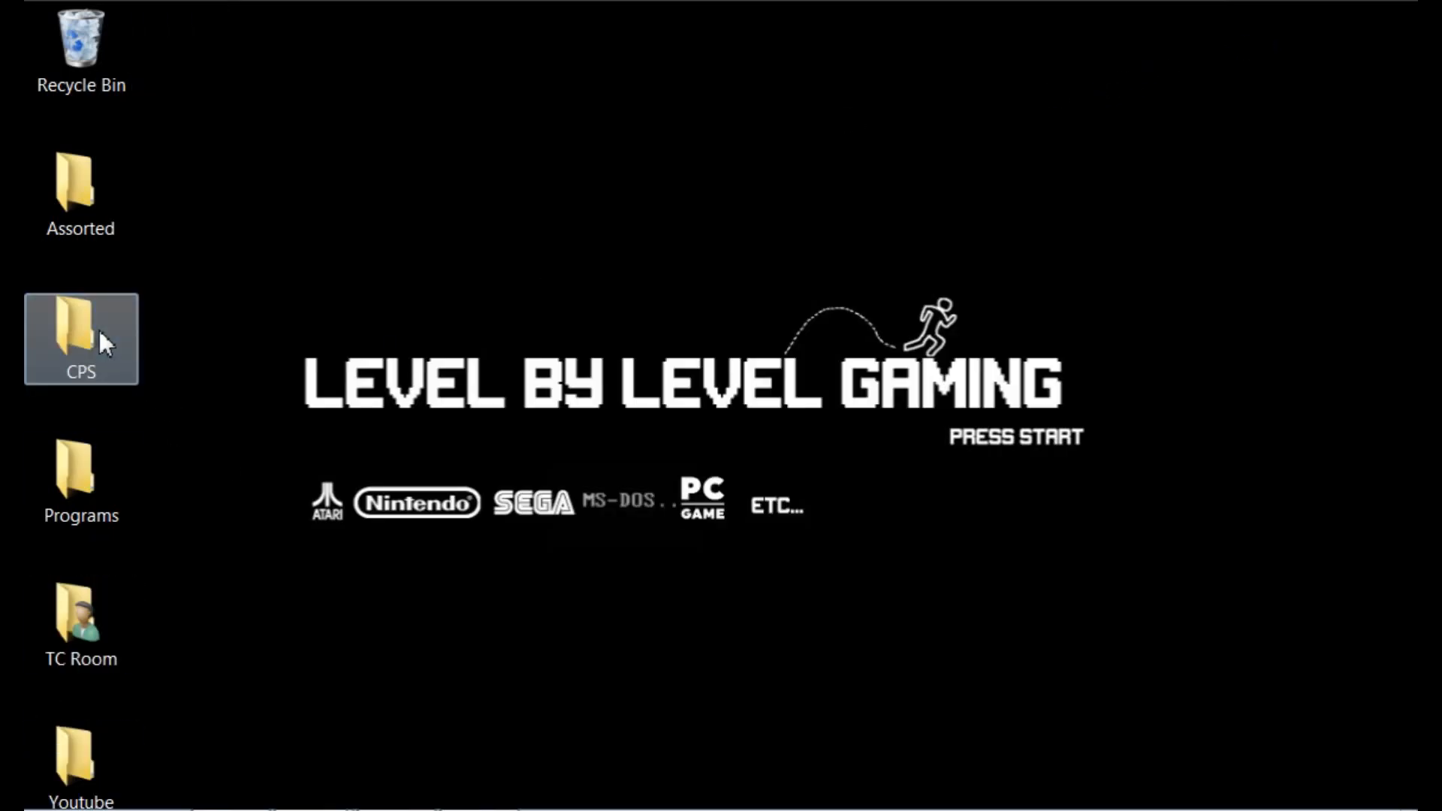
double_click(99, 330)
click(467, 299)
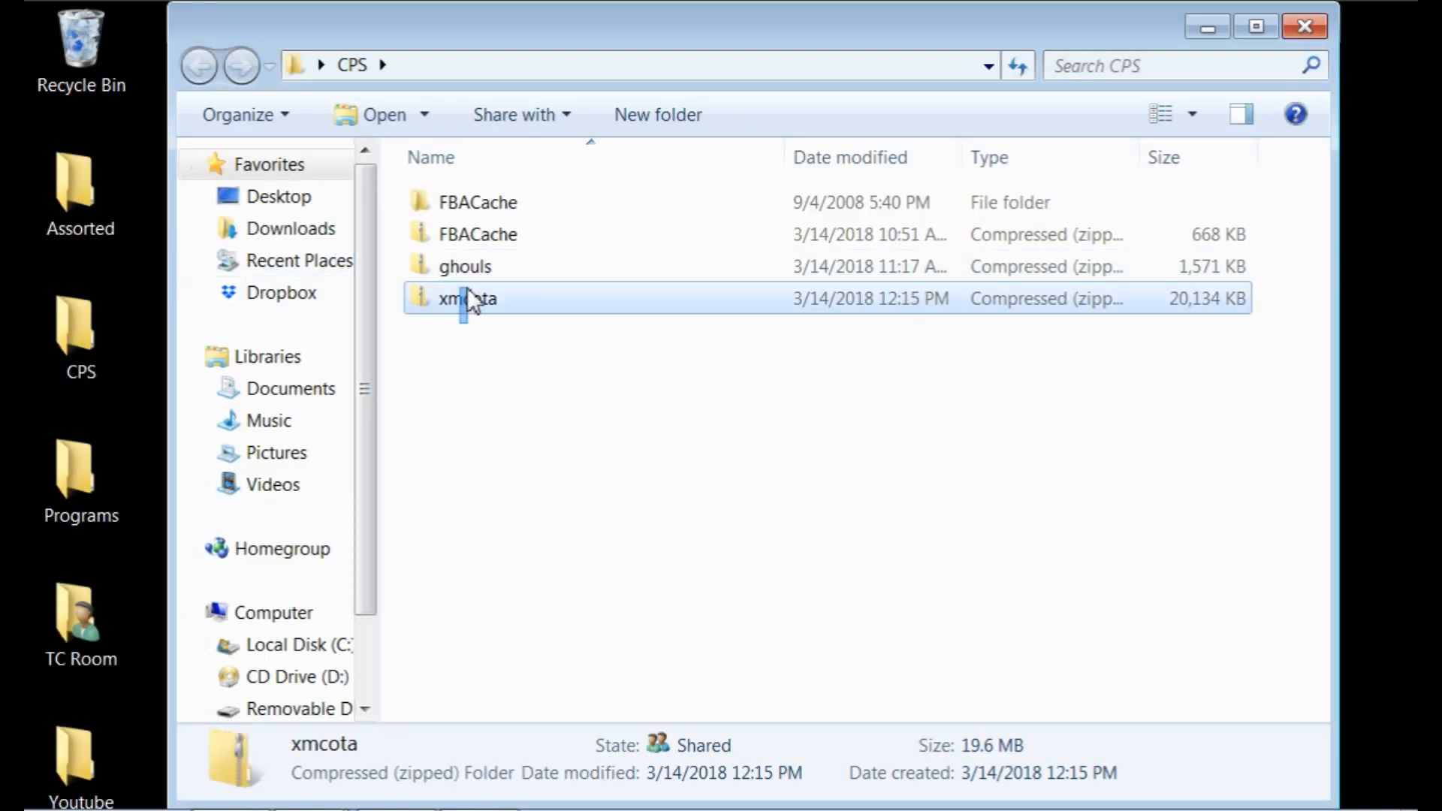
ctrl+click(464, 268)
right_click(464, 267)
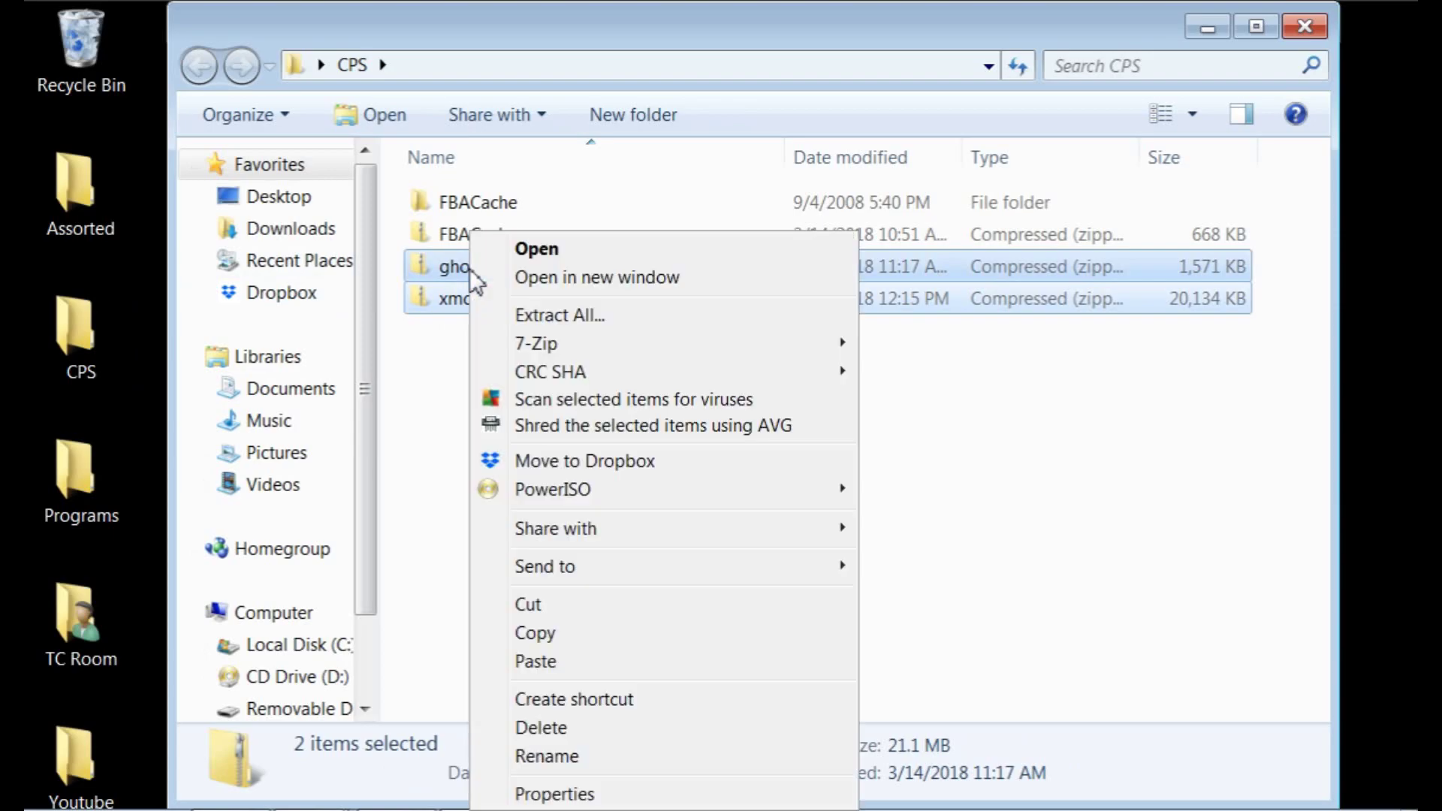
click(562, 638)
- Paste both zips into the fba roms folder, then minimize both Explorer windows
click(313, 782)
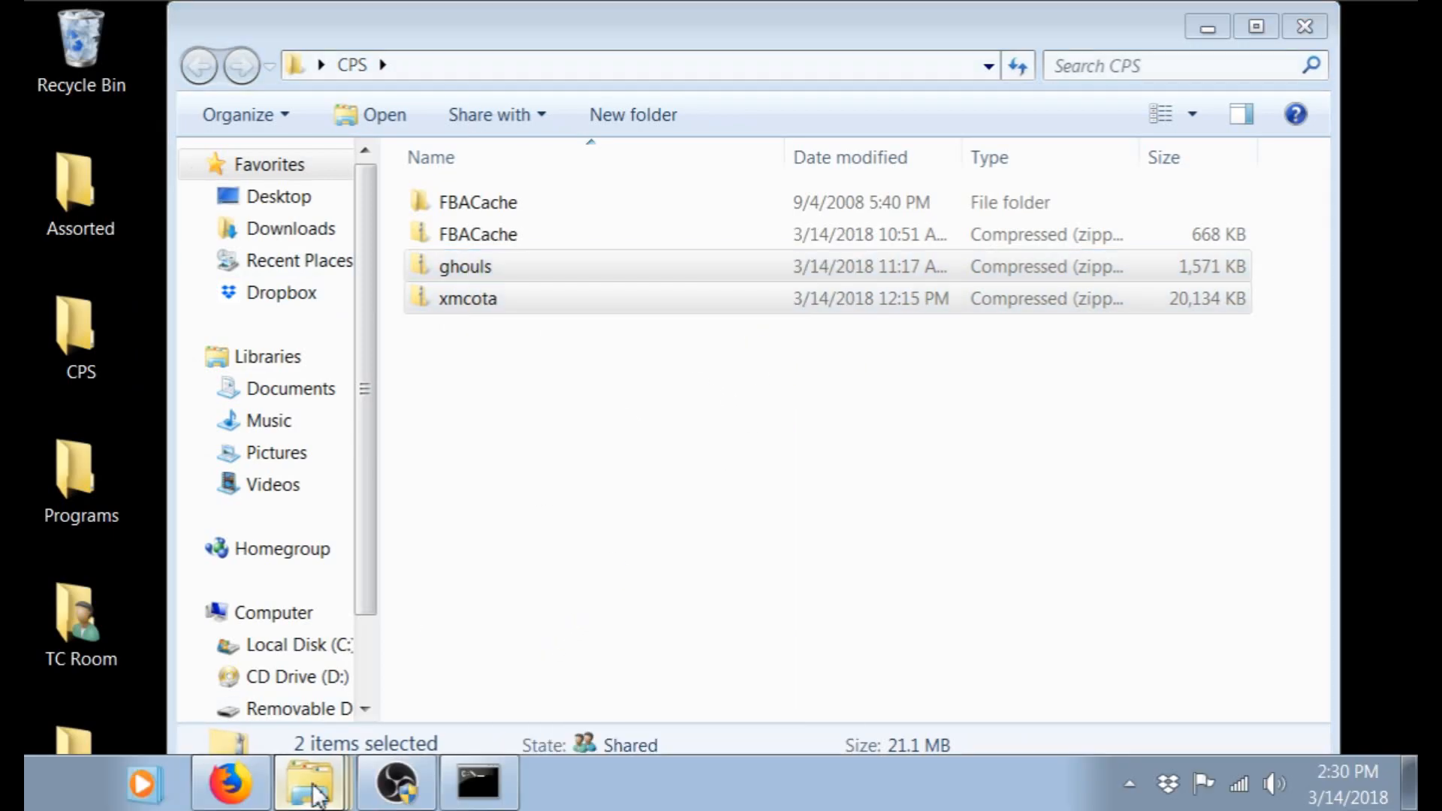
click(327, 721)
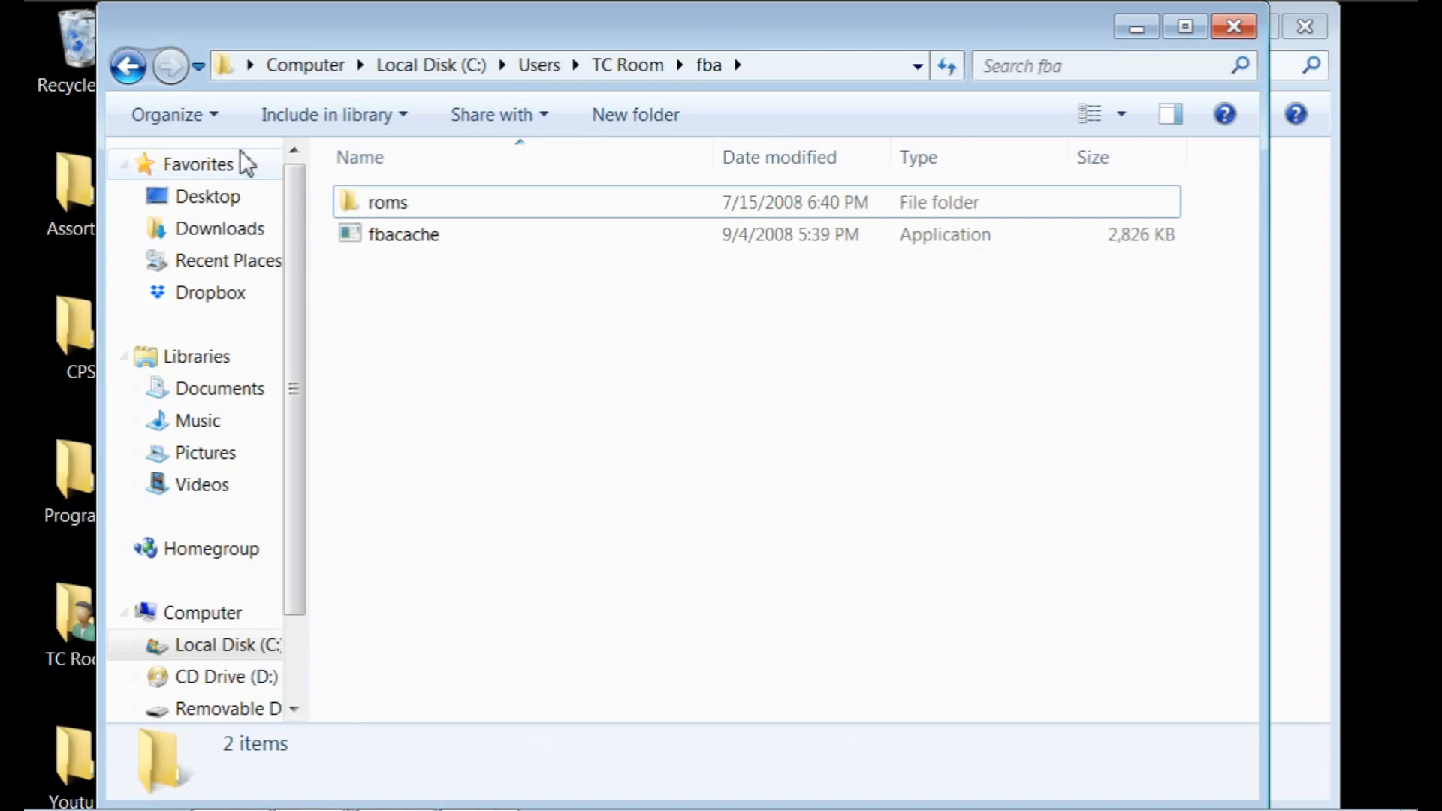
click(128, 66)
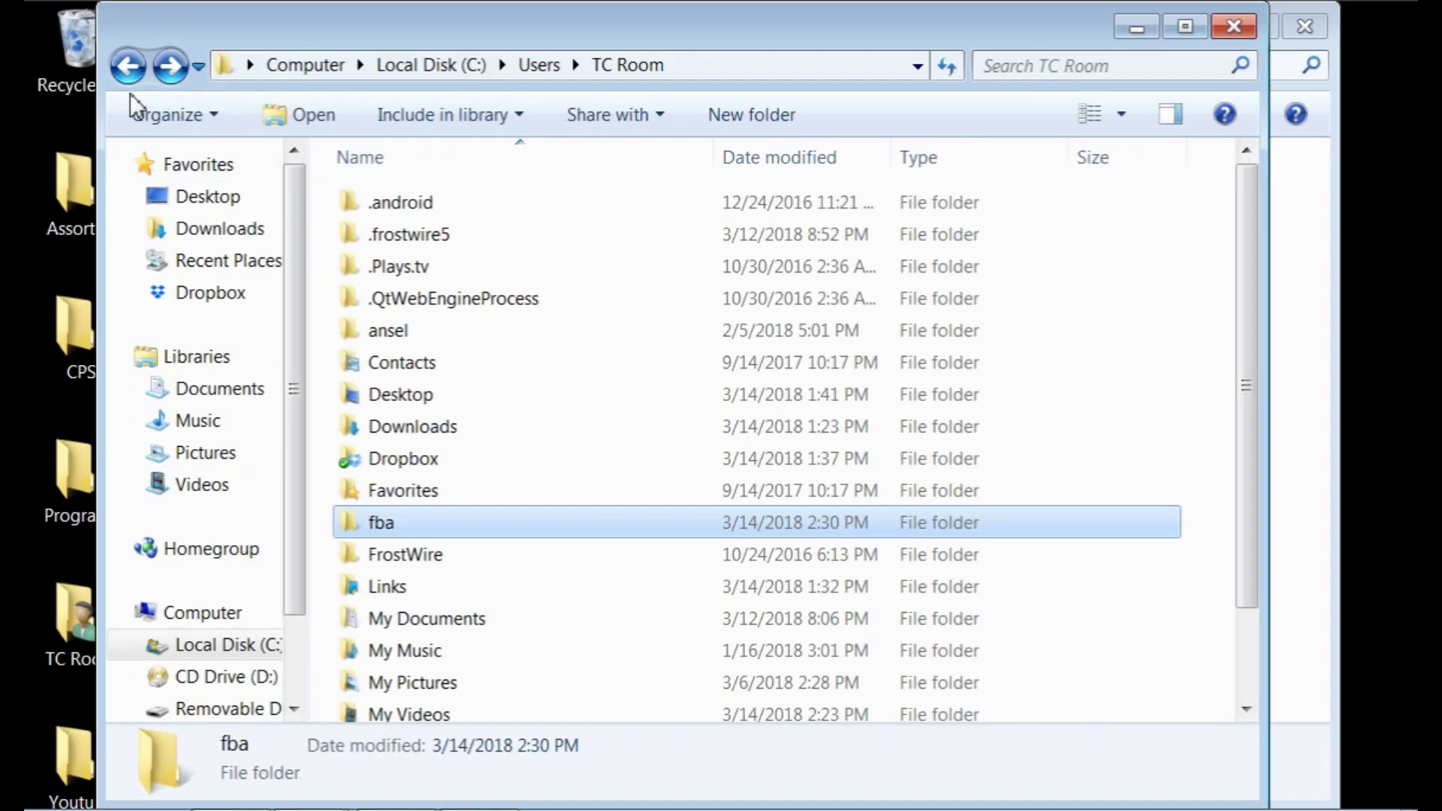
double_click(372, 522)
double_click(386, 204)
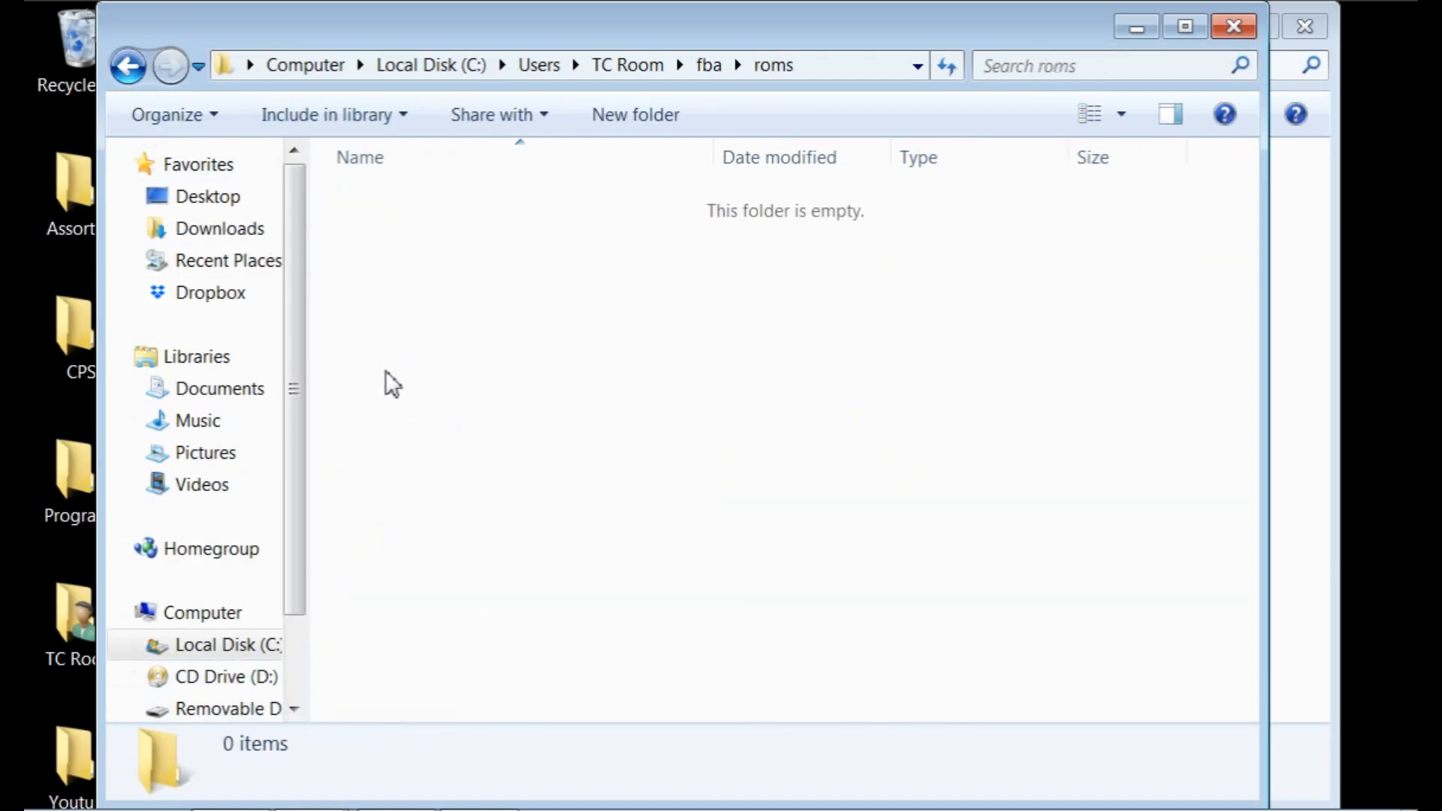
right_click(385, 371)
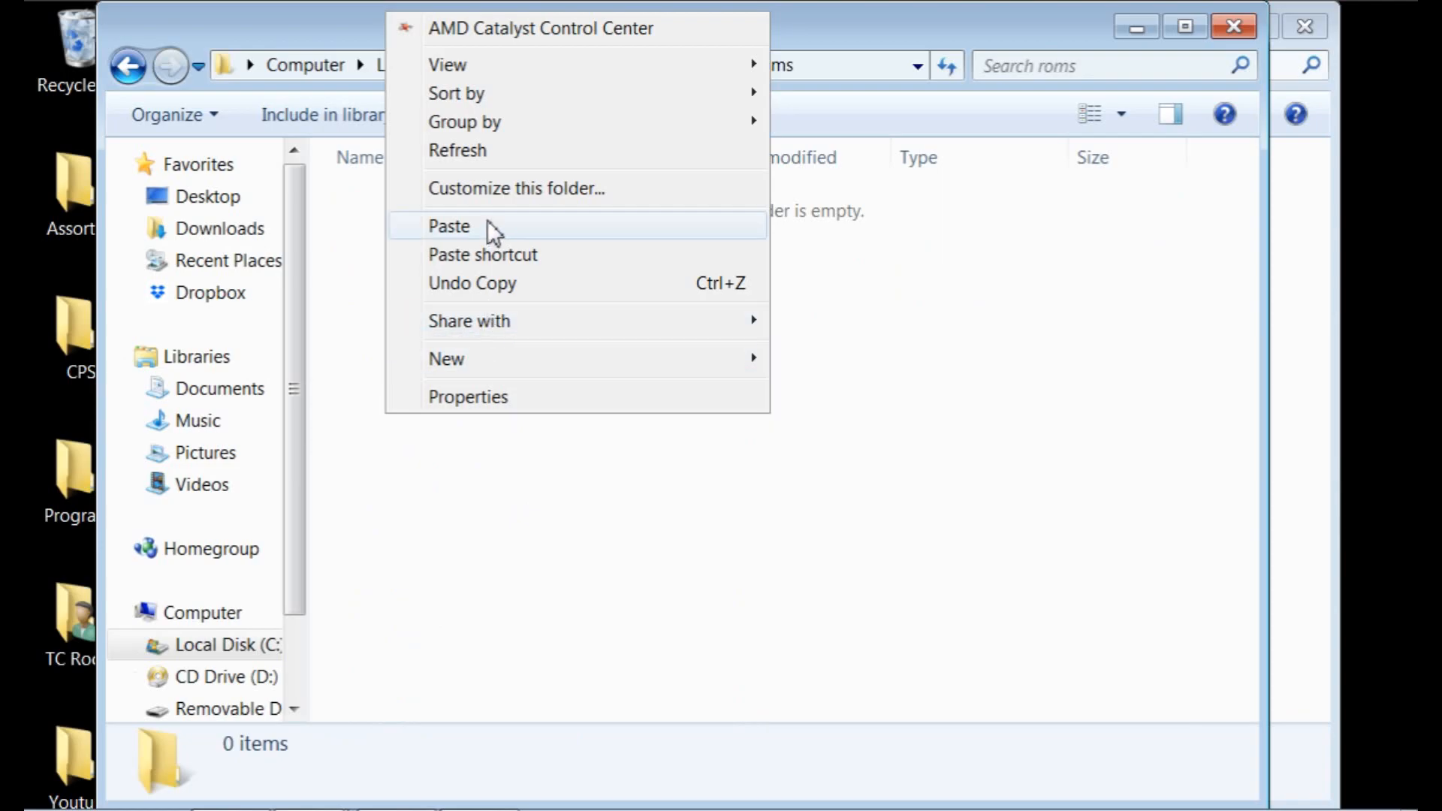
click(489, 225)
click(456, 281)
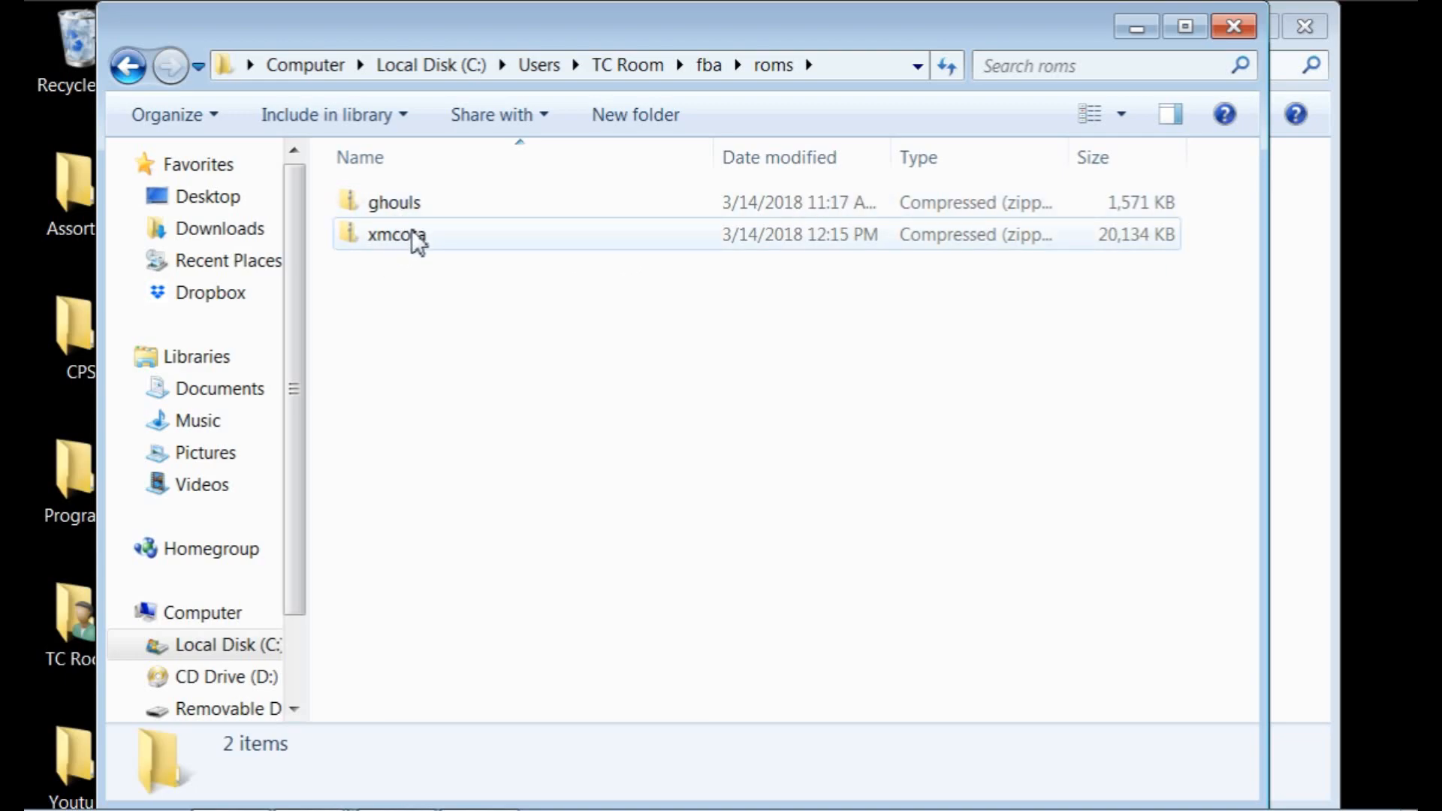
click(1133, 29)
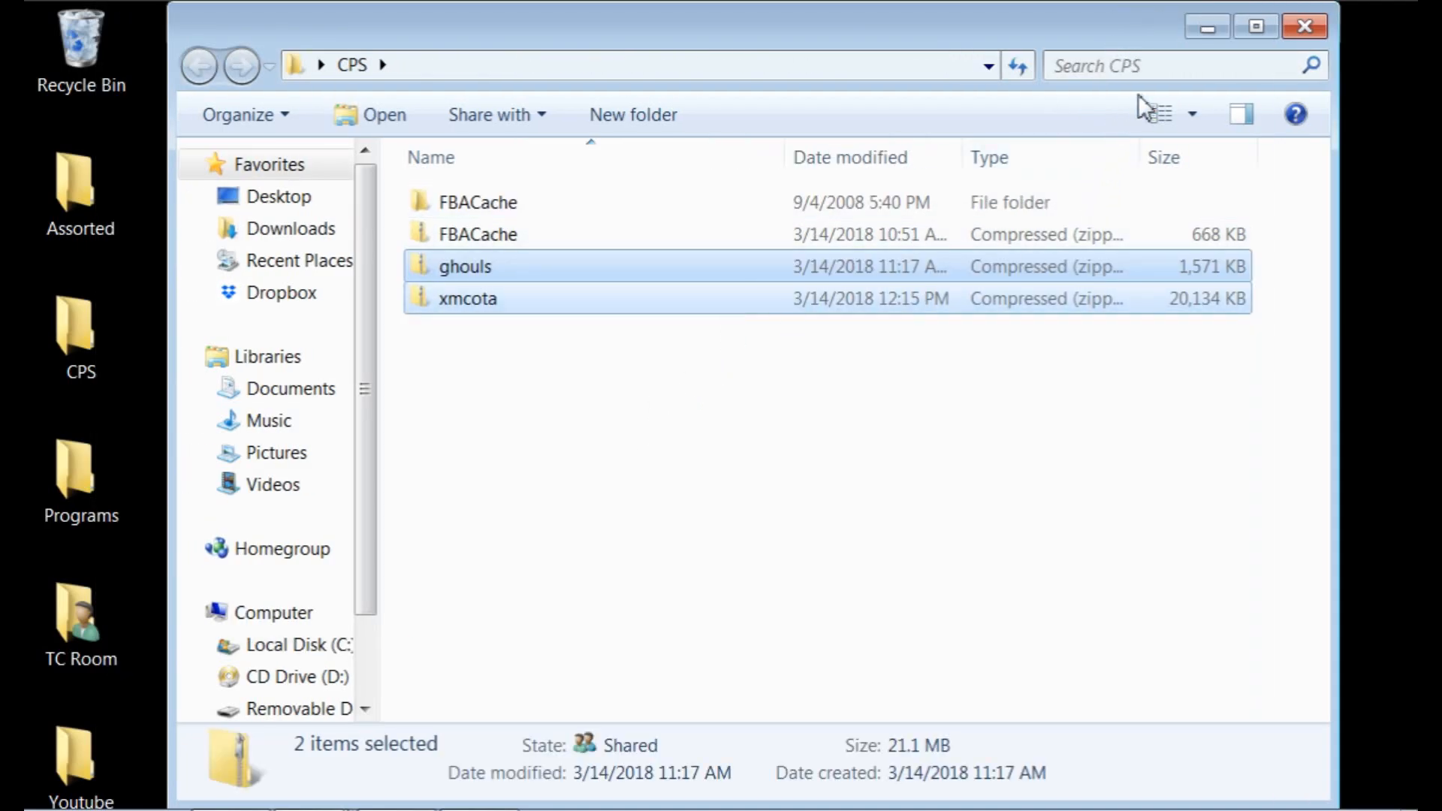
click(1206, 33)
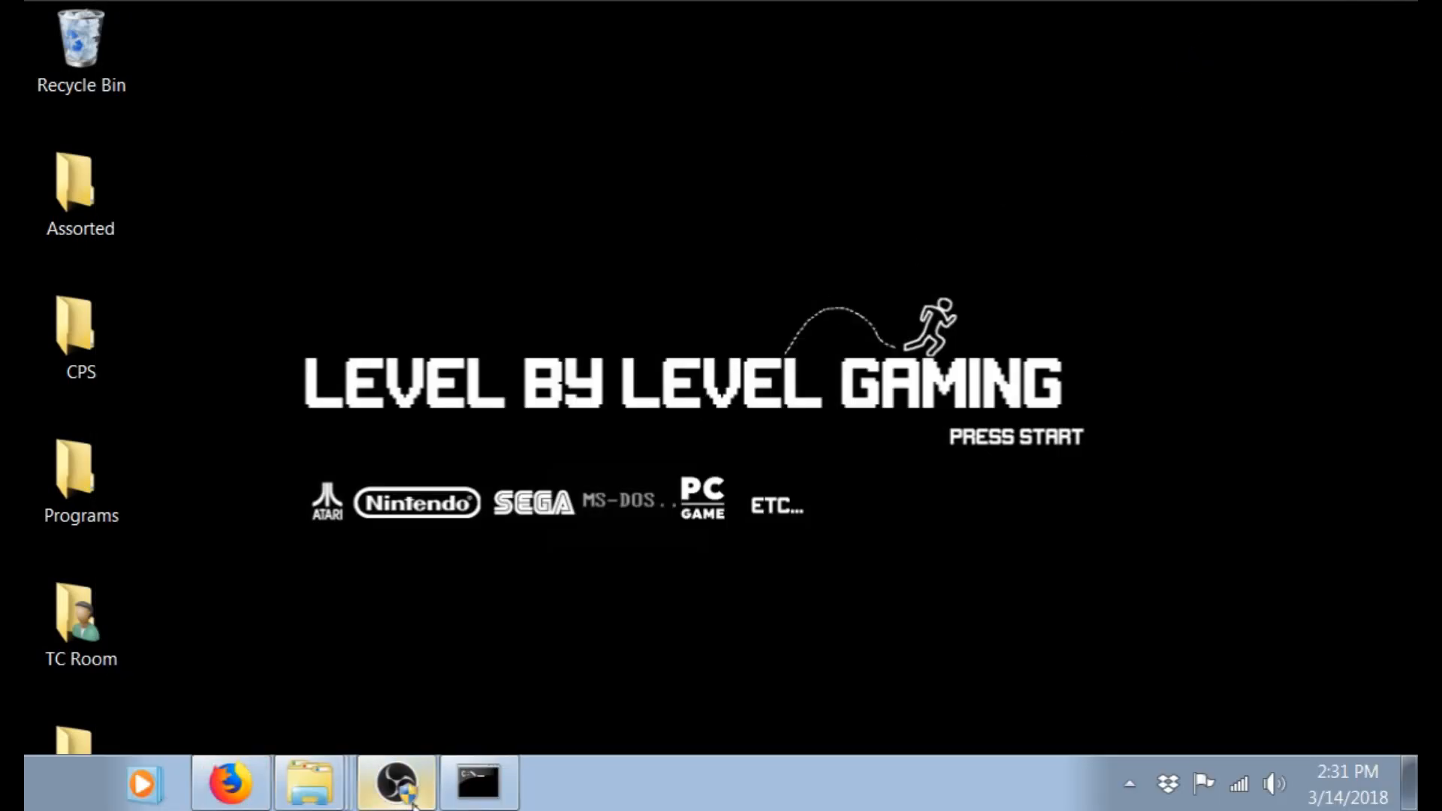
- Change Command Prompt into the fba folder with cd fba, ready for the fbacache -d command
click(478, 781)
text(cd f)
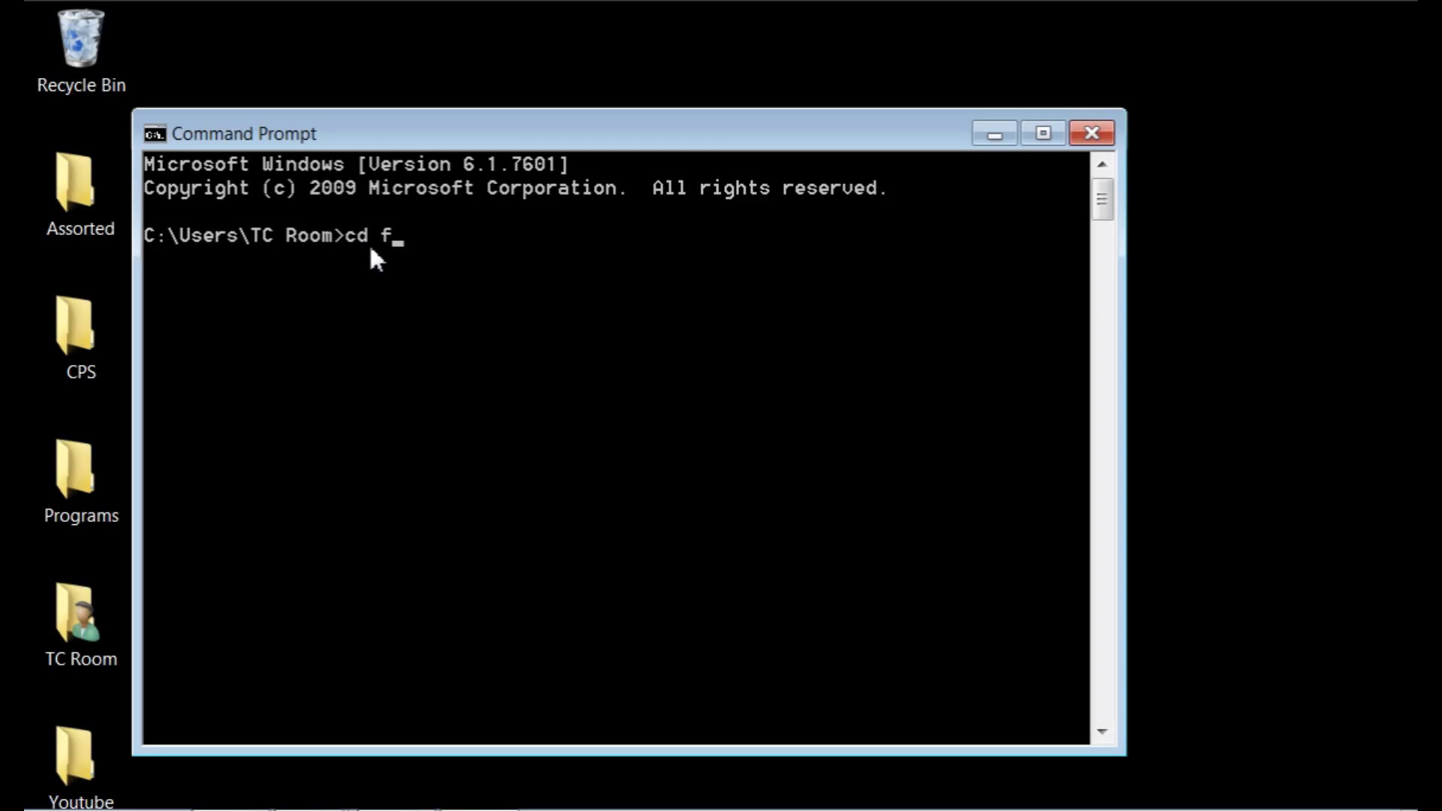
text(b)
text(a)
key(Return)
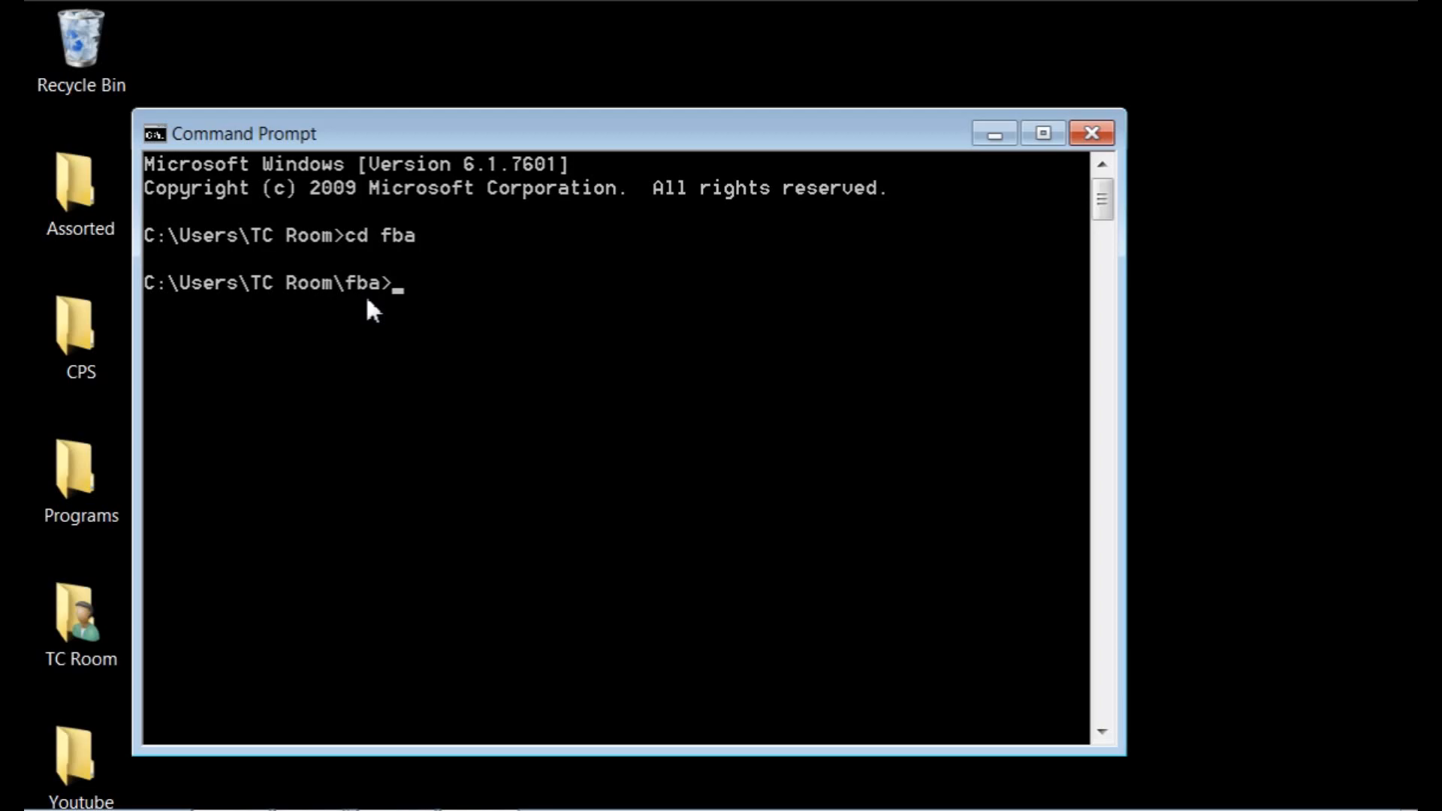
text(f)
text(ba)
text(c)
text(a)
text(che)
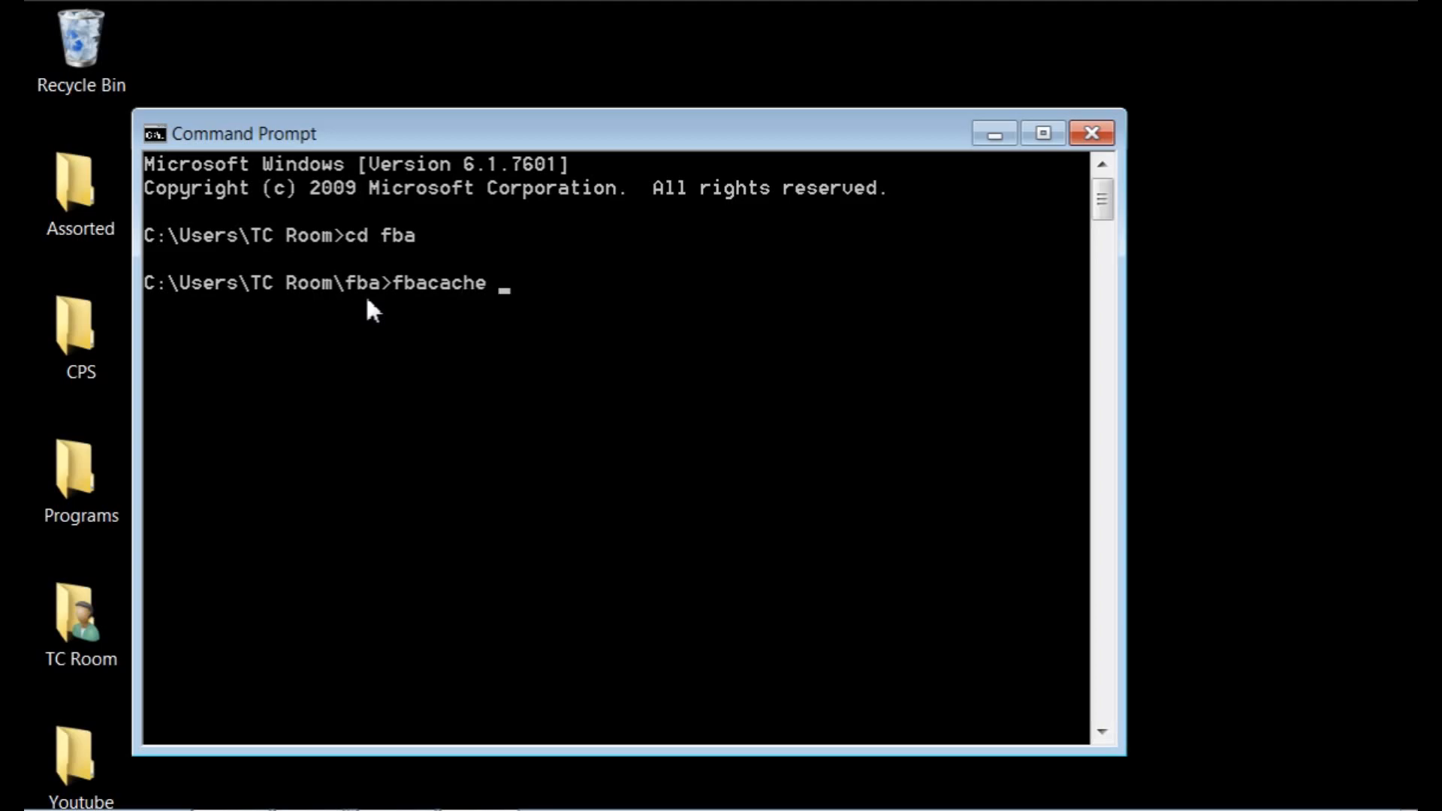
text( -)
text(d)
- Check the roms folder, then return to Command Prompt for fbacache -d xmcota.zip
click(348, 788)
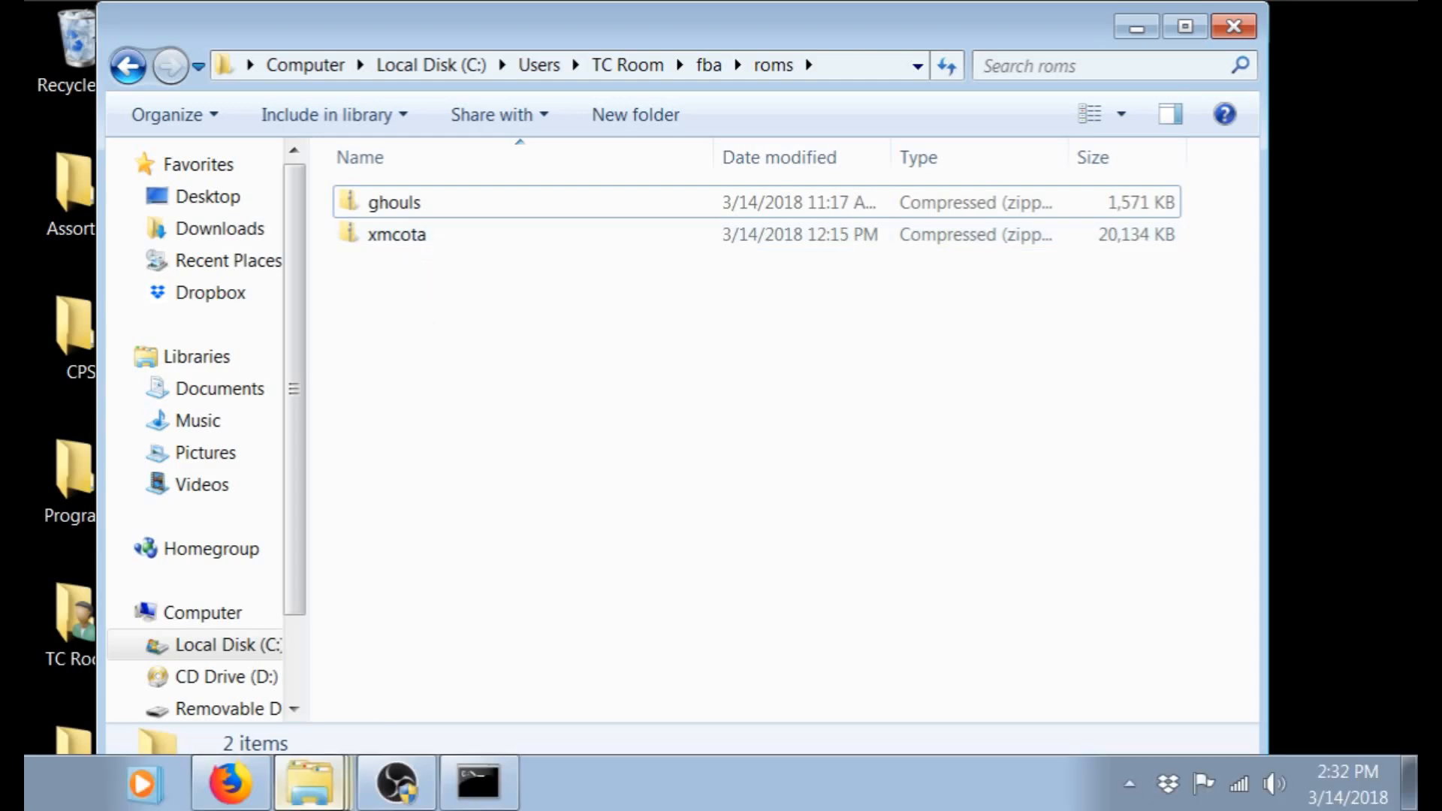
click(484, 783)
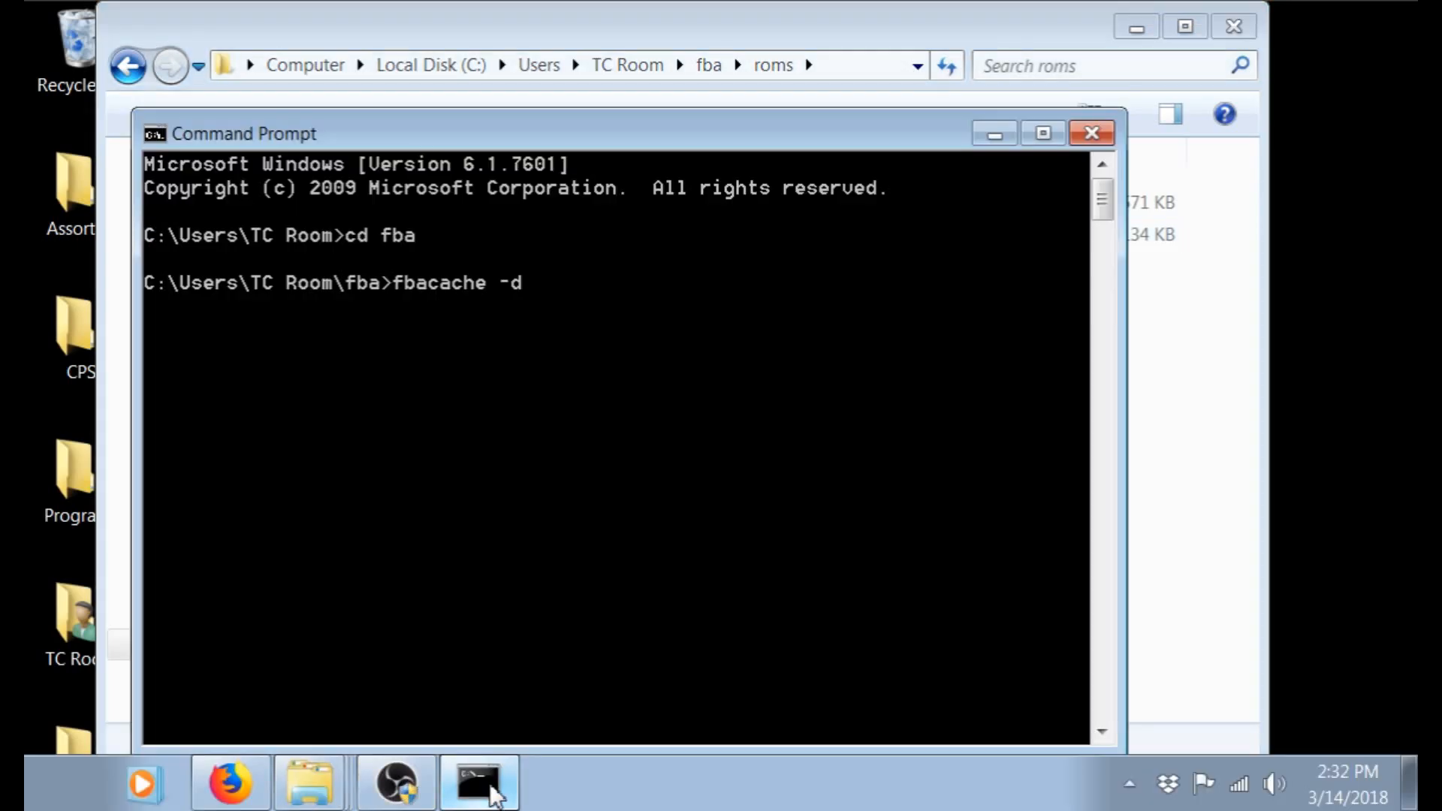
text( x)
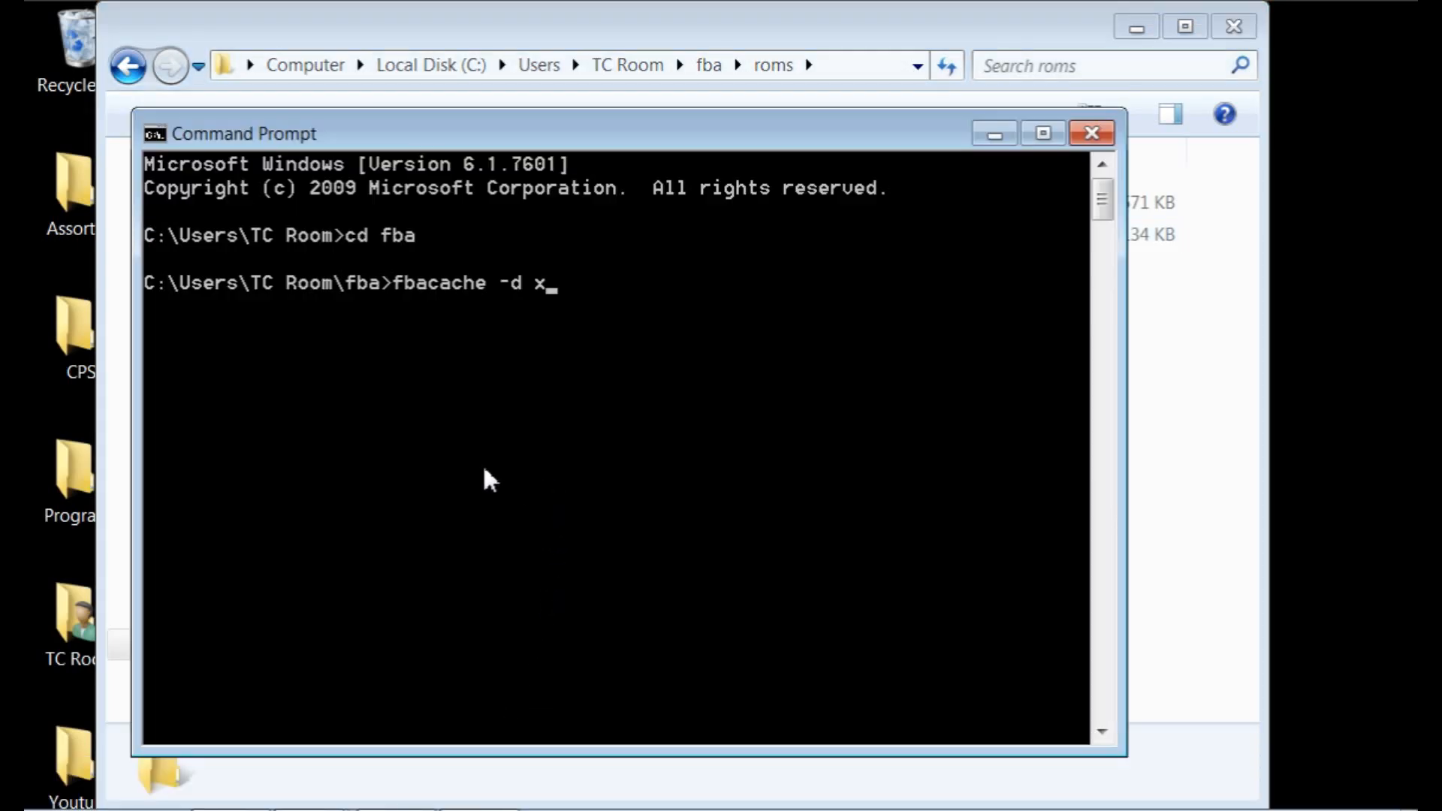
text(mc)
text(ota)
text(.zi)
text(p)
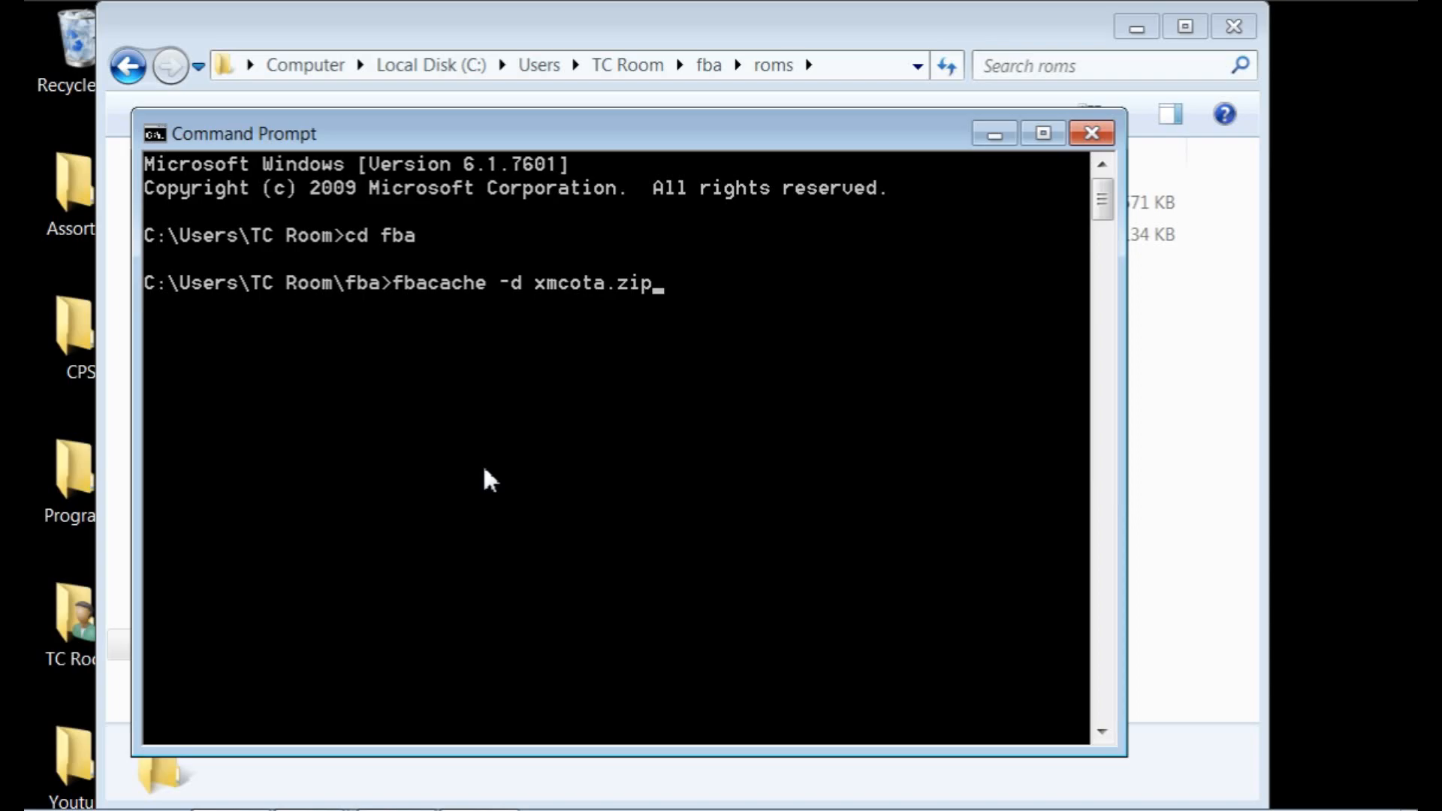
- Run the conversion of xmcota.zip until dump OK, then minimize the console to show xmcota.fba in roms
key(Return)
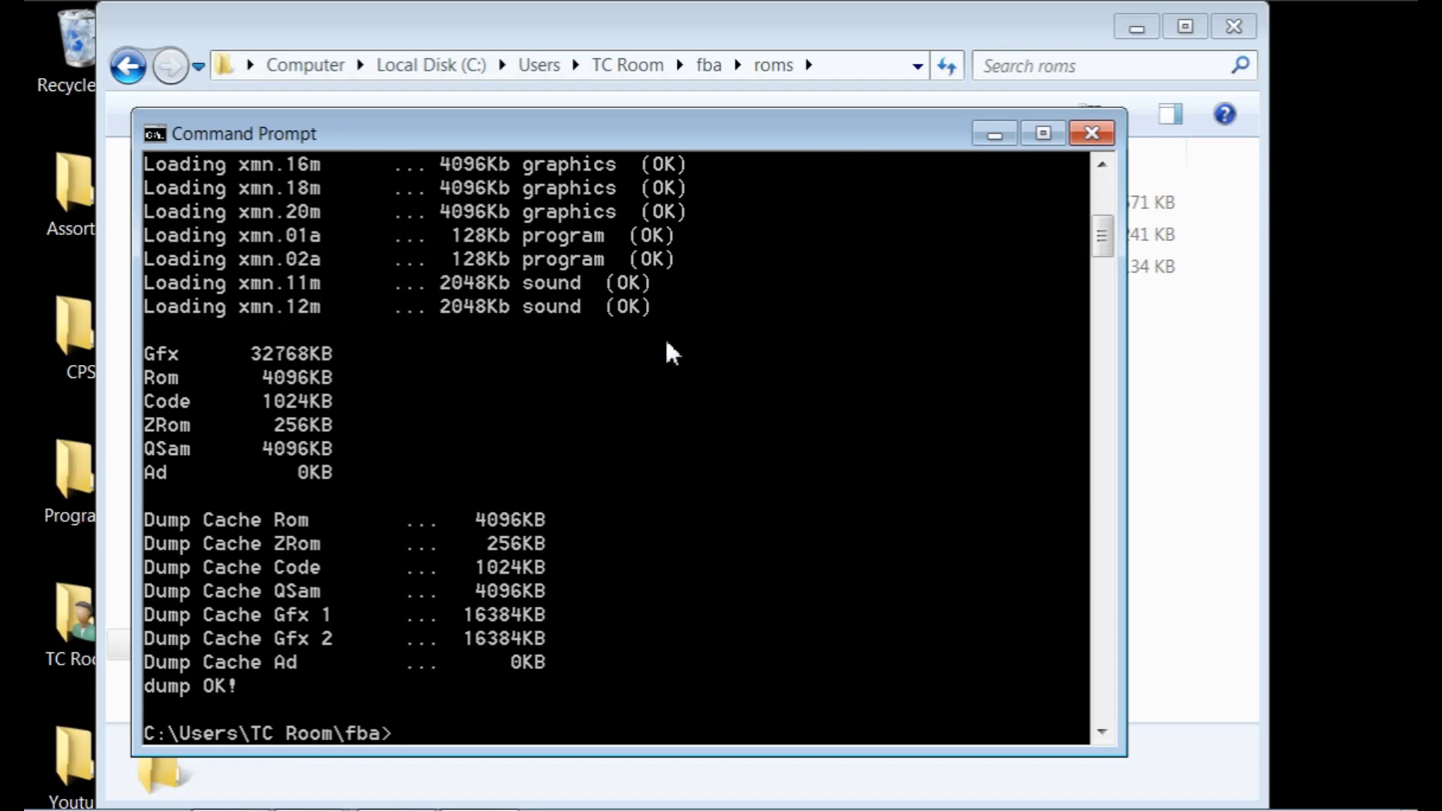
mouse_move(1102, 243)
mouse_down()
mouse_move(1102, 209)
mouse_move(1102, 225)
mouse_up()
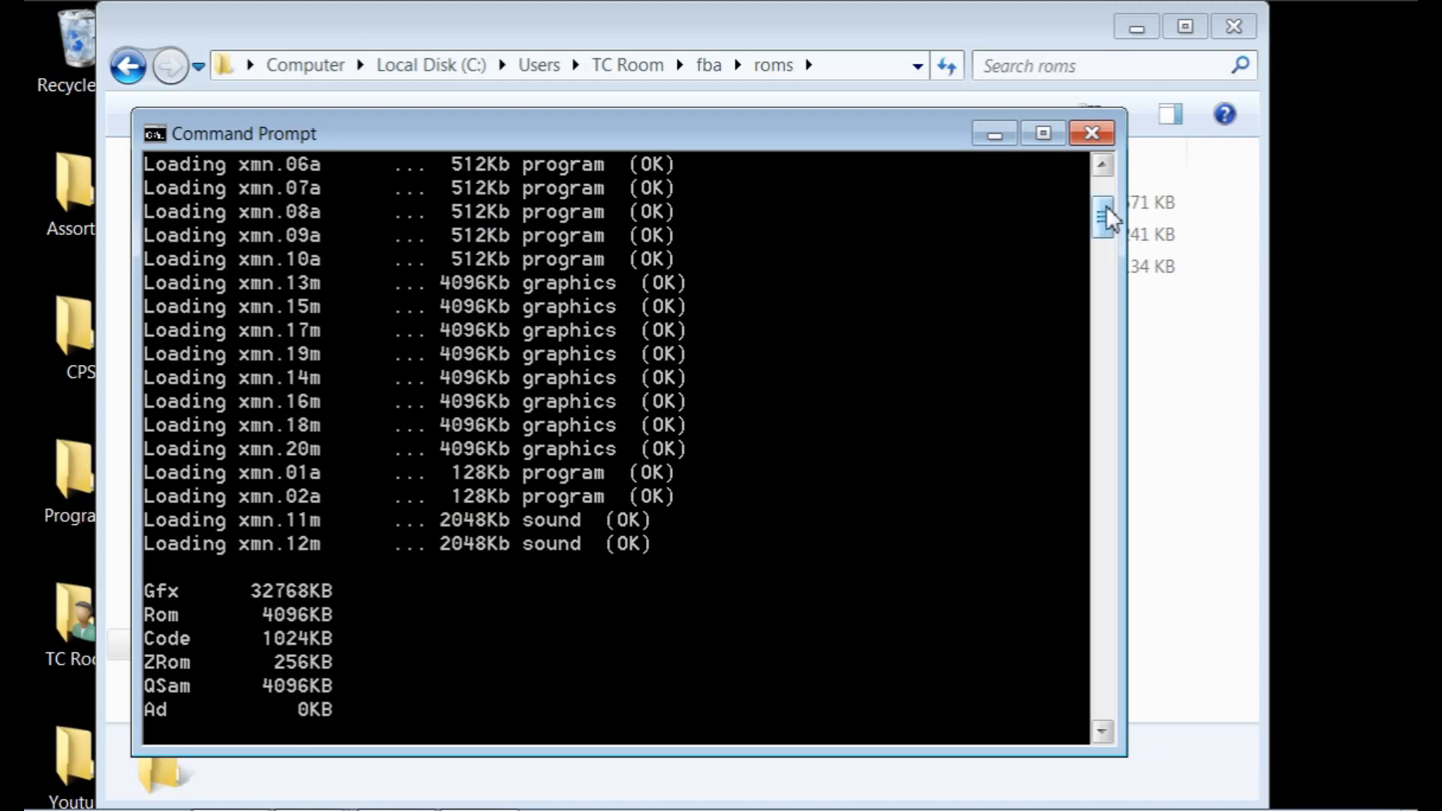
drag(1102, 214, 1109, 248)
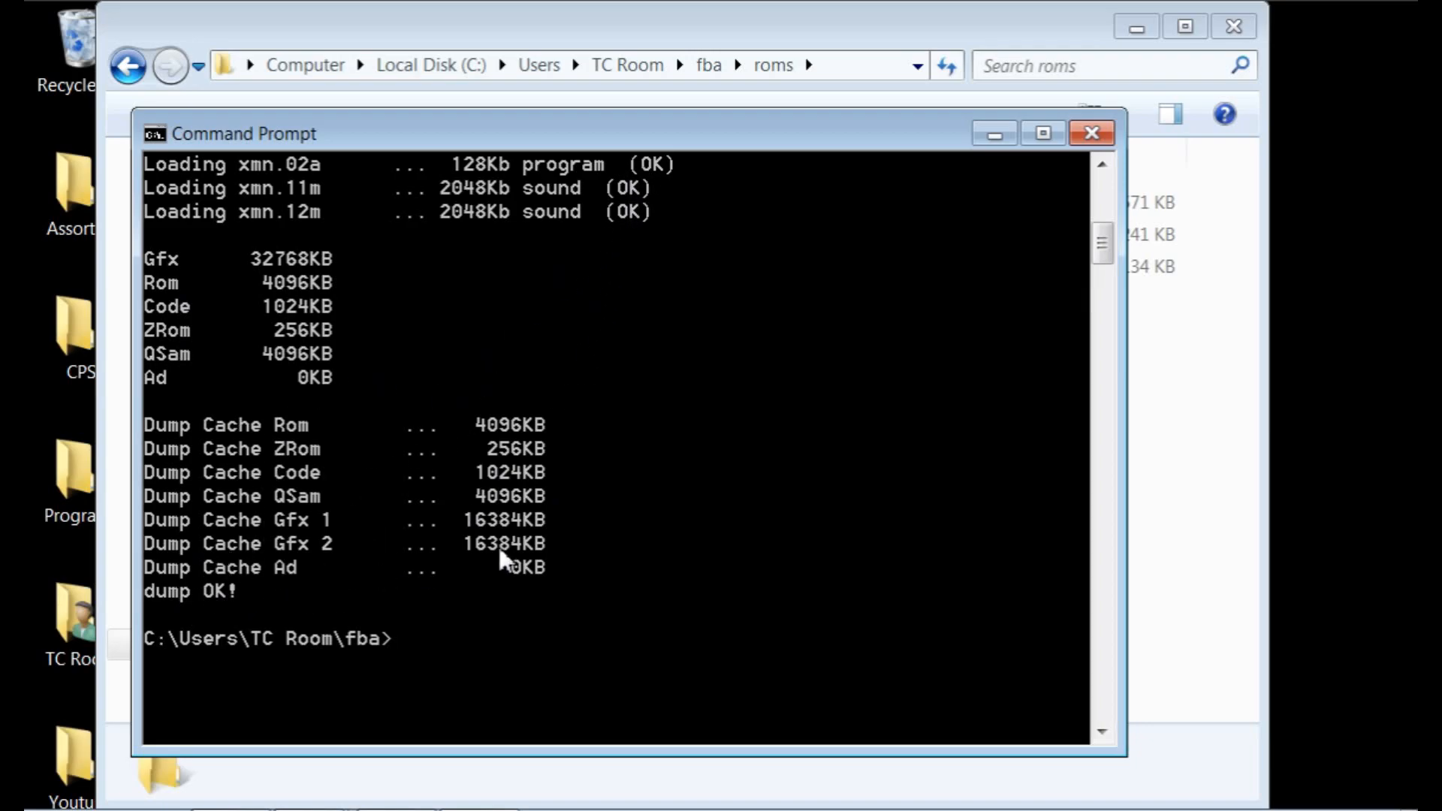
drag(1104, 246, 1104, 214)
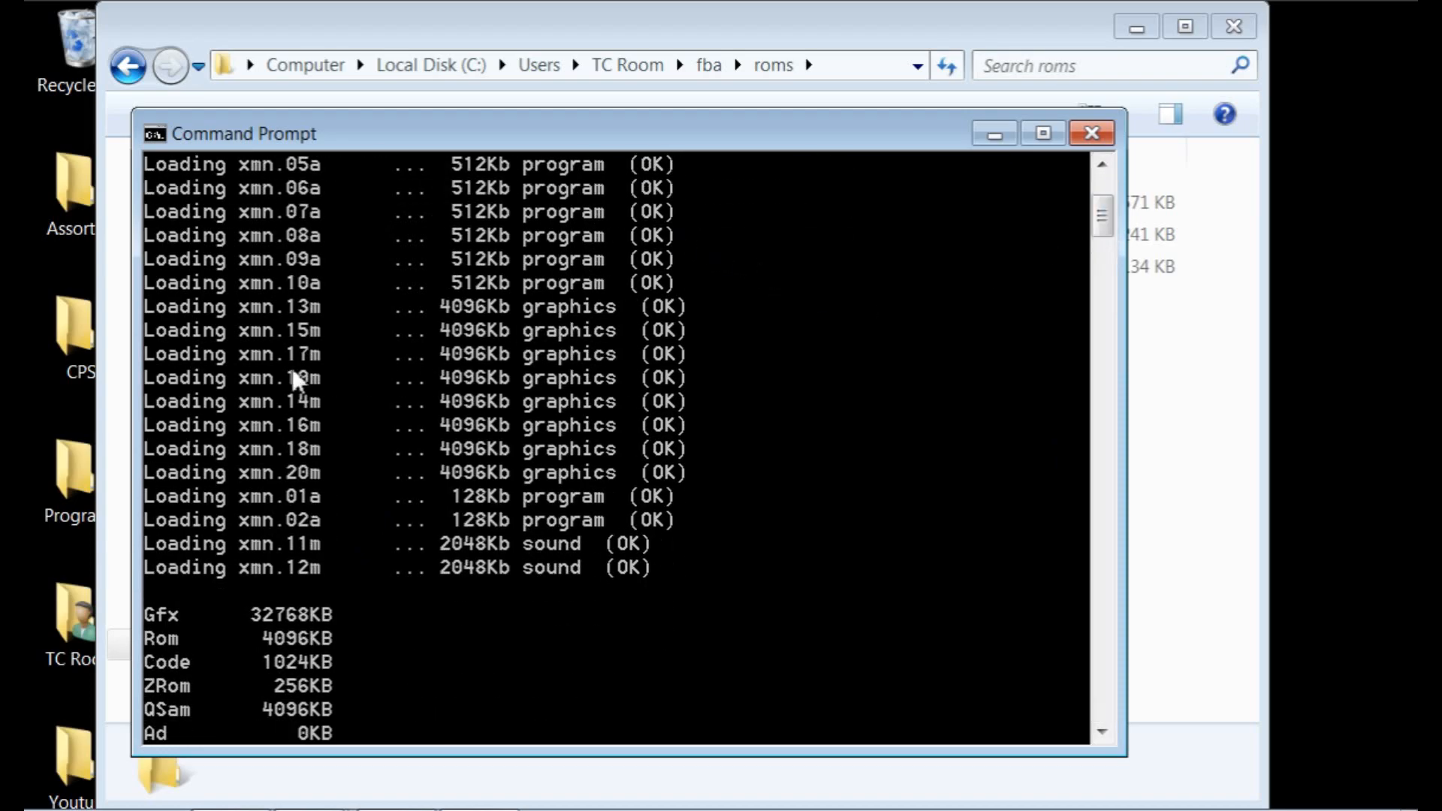
drag(1105, 216, 1109, 271)
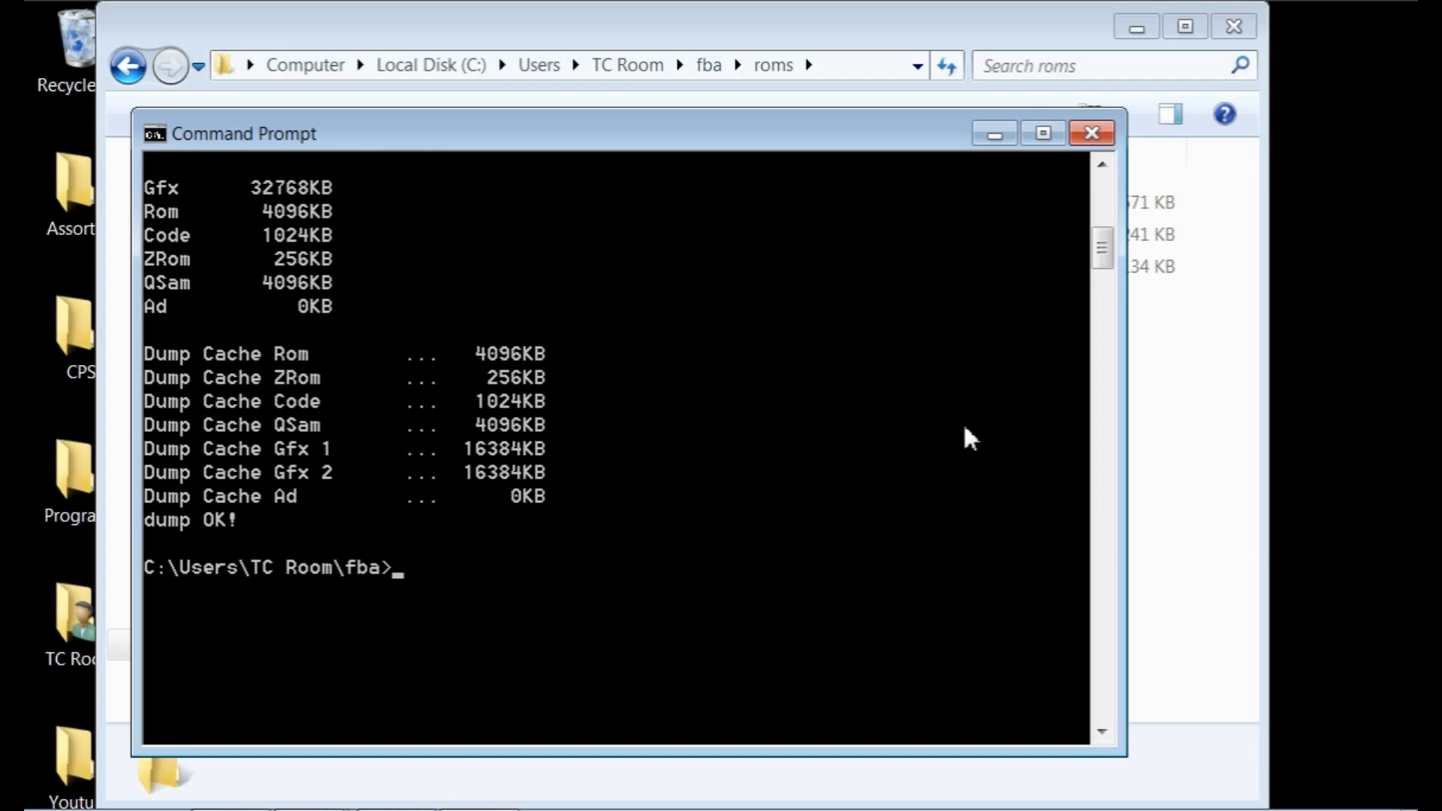
click(989, 134)
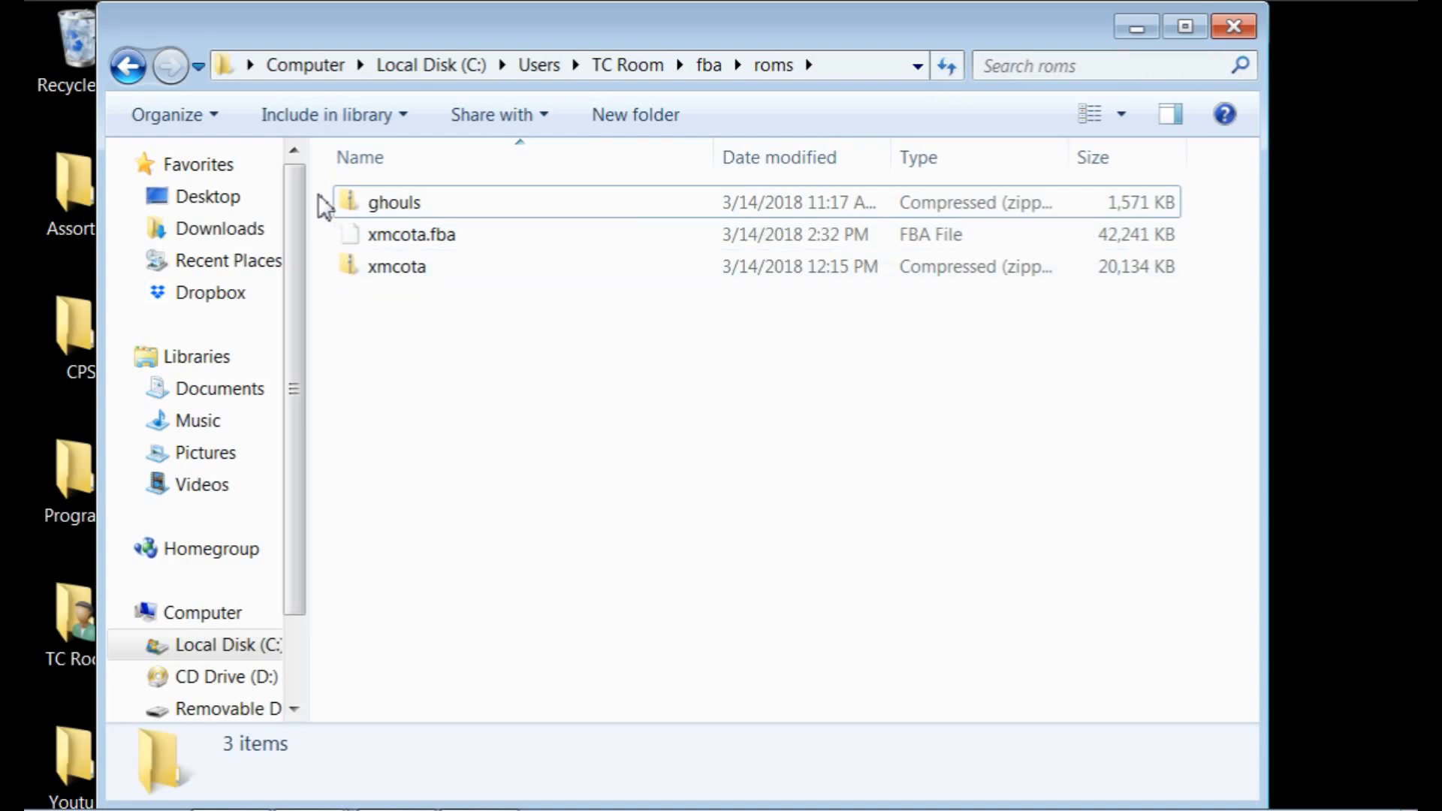
- Copy ghouls and xmcota.fba from the roms folder and hide the window
drag(323, 197, 373, 239)
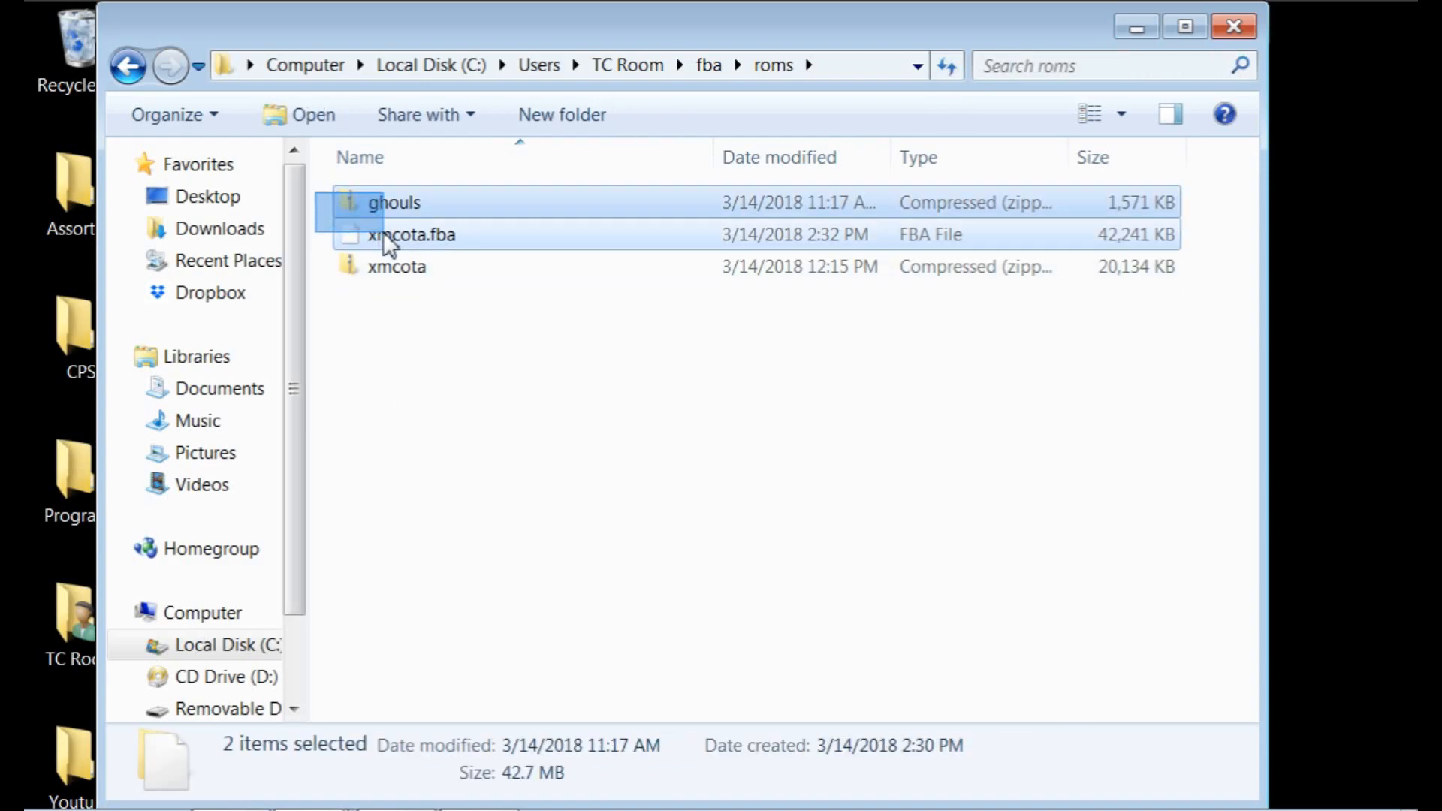
right_click(385, 233)
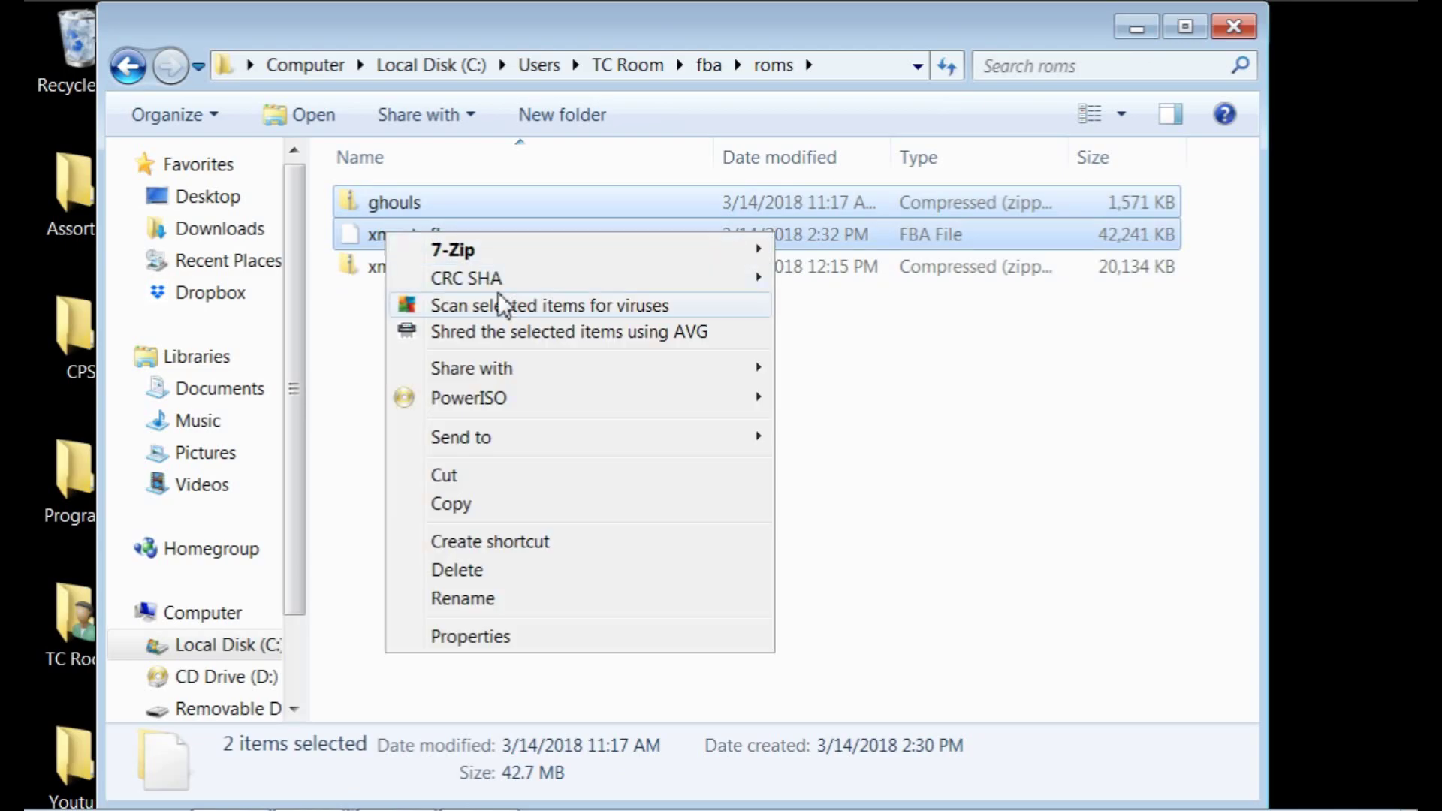
click(483, 504)
click(1134, 28)
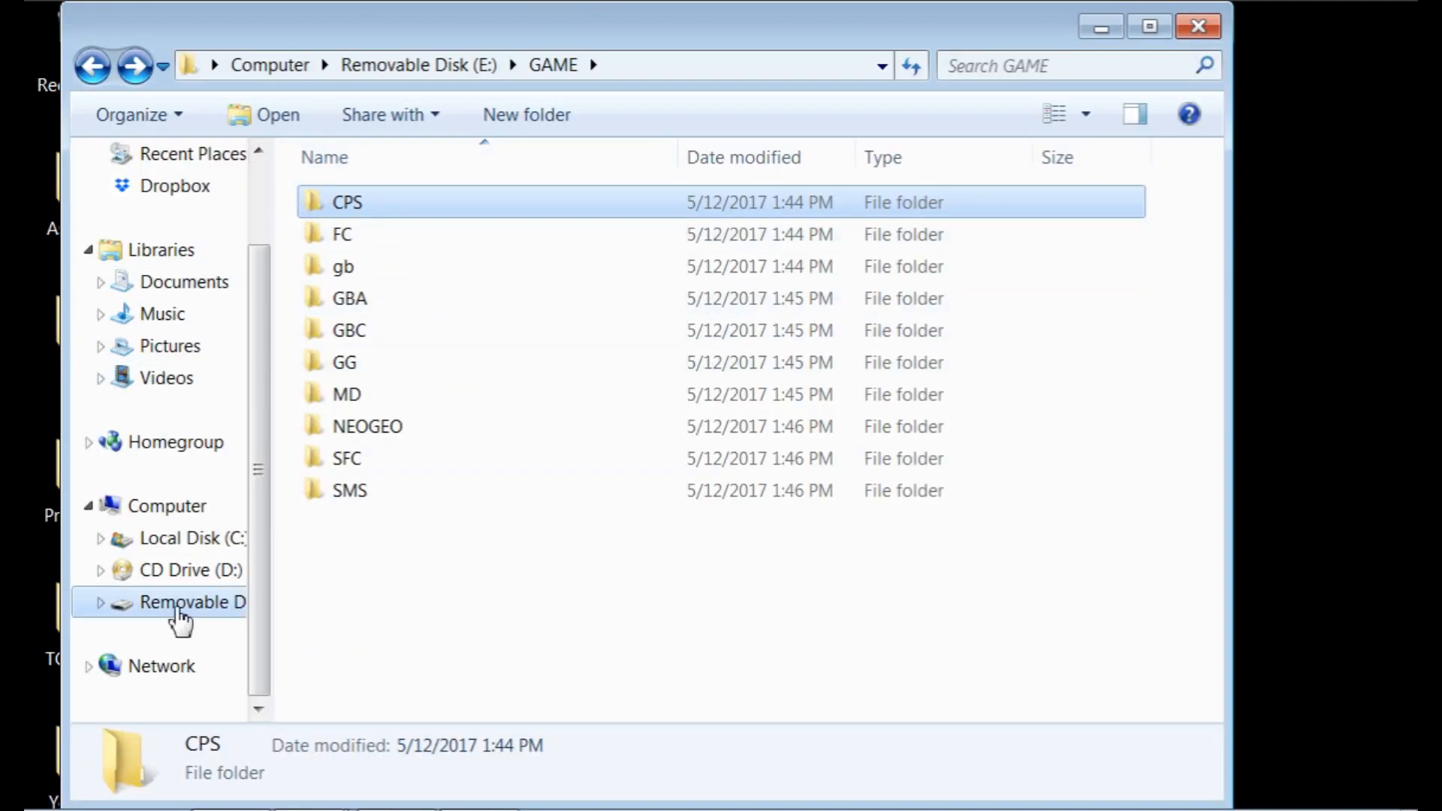
- Paste ghouls and xmcota.fba into E:\GAME\CPS, verify them, and minimize Explorer
double_click(353, 210)
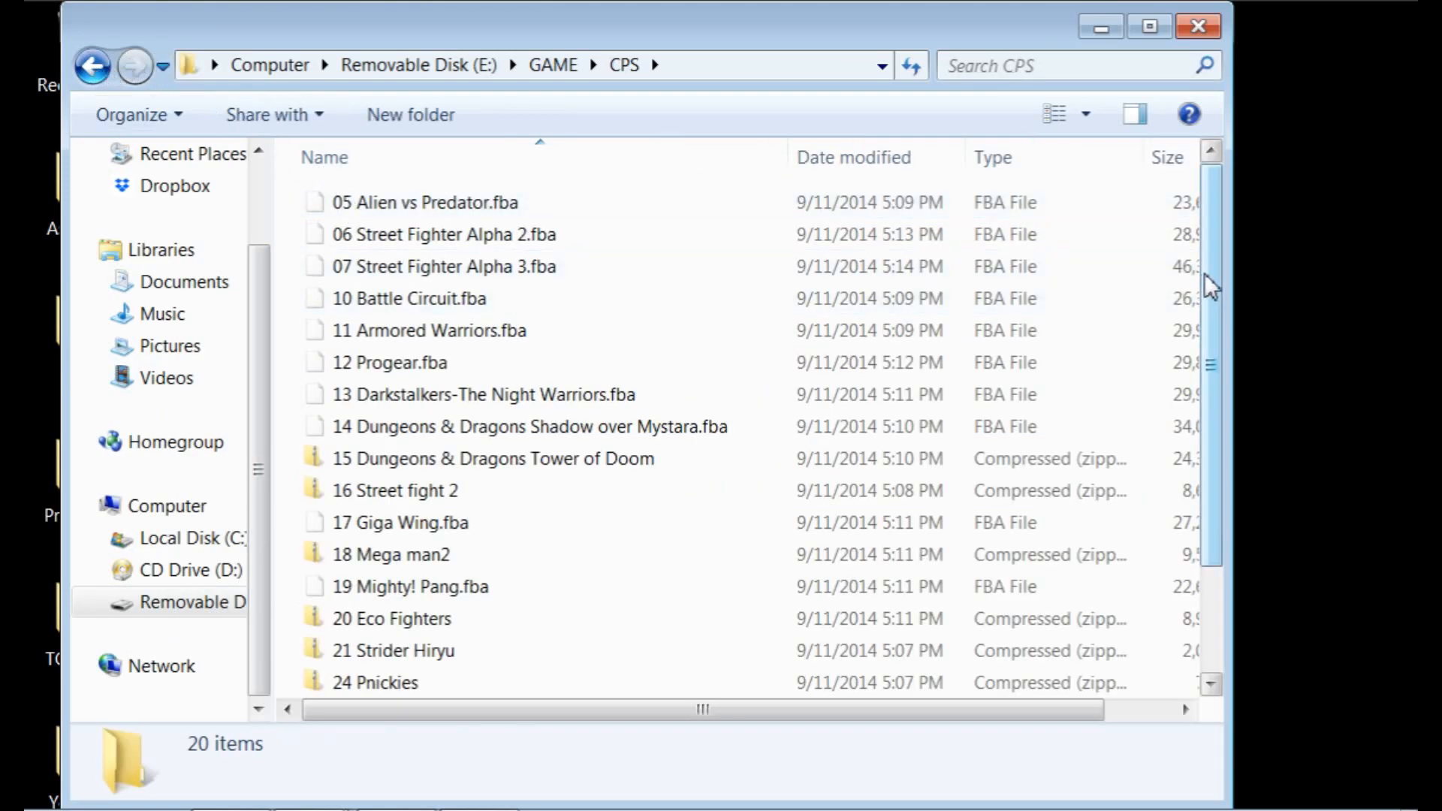
drag(1212, 339, 1230, 560)
drag(1214, 473, 1240, 594)
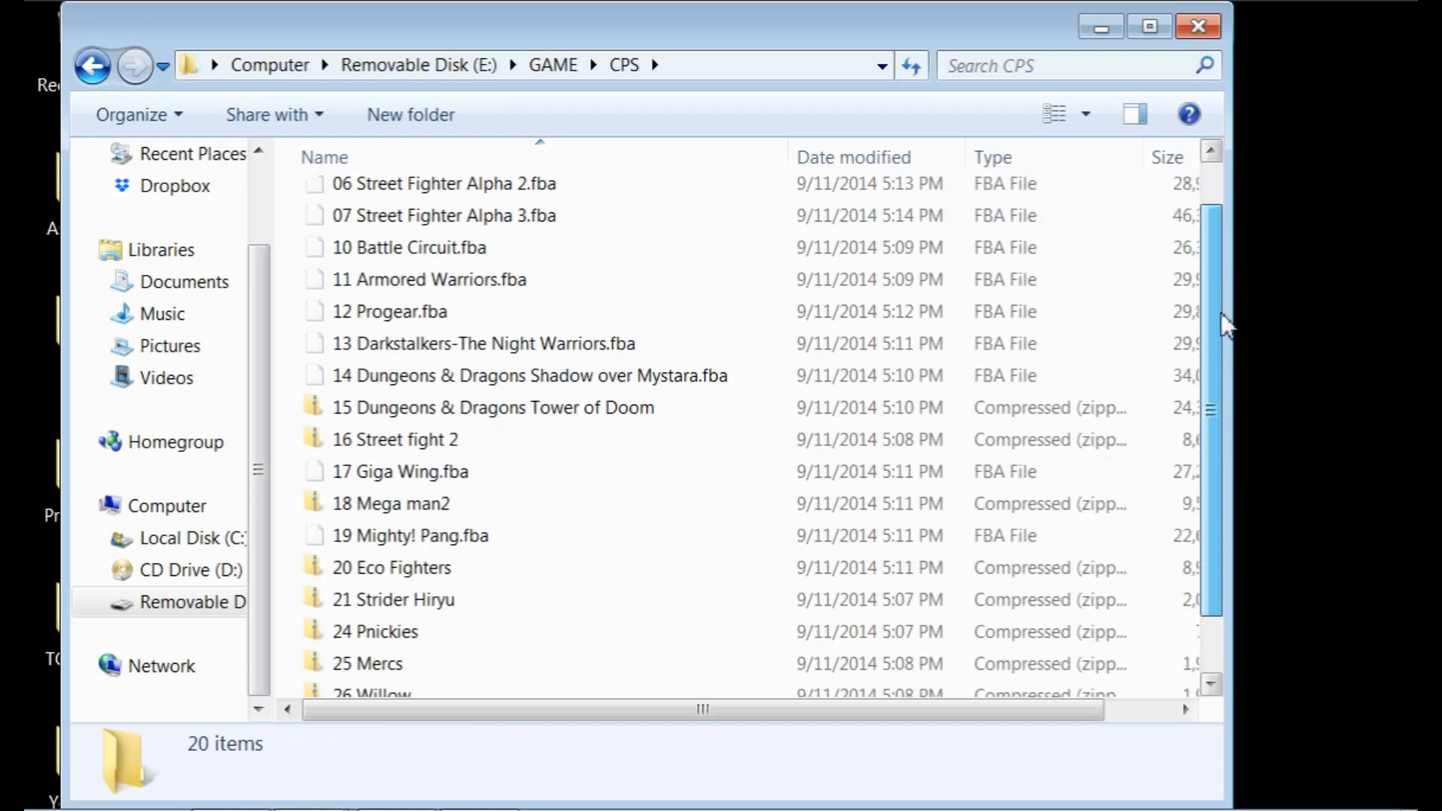
drag(1222, 400, 1215, 204)
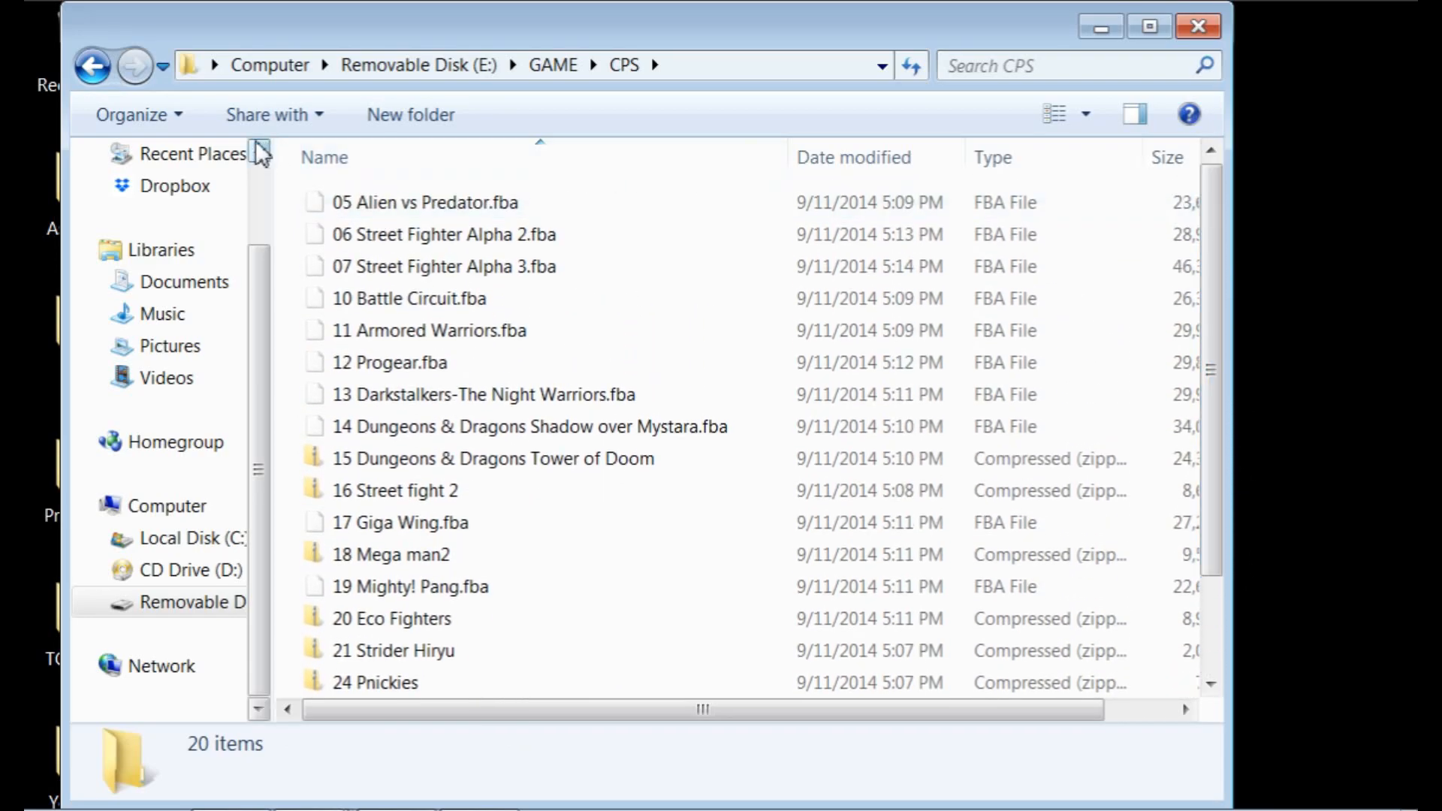
click(94, 66)
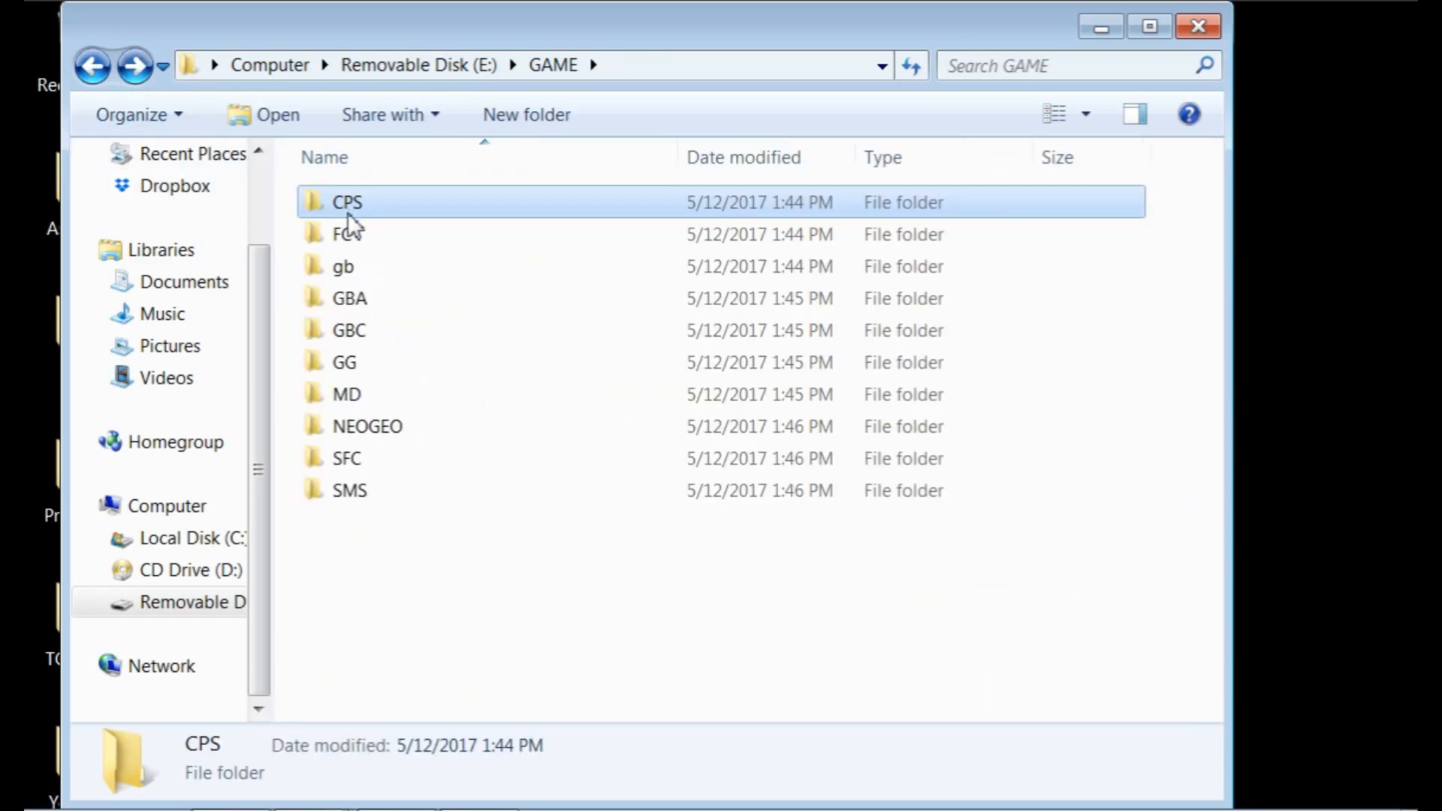
right_click(349, 210)
click(439, 659)
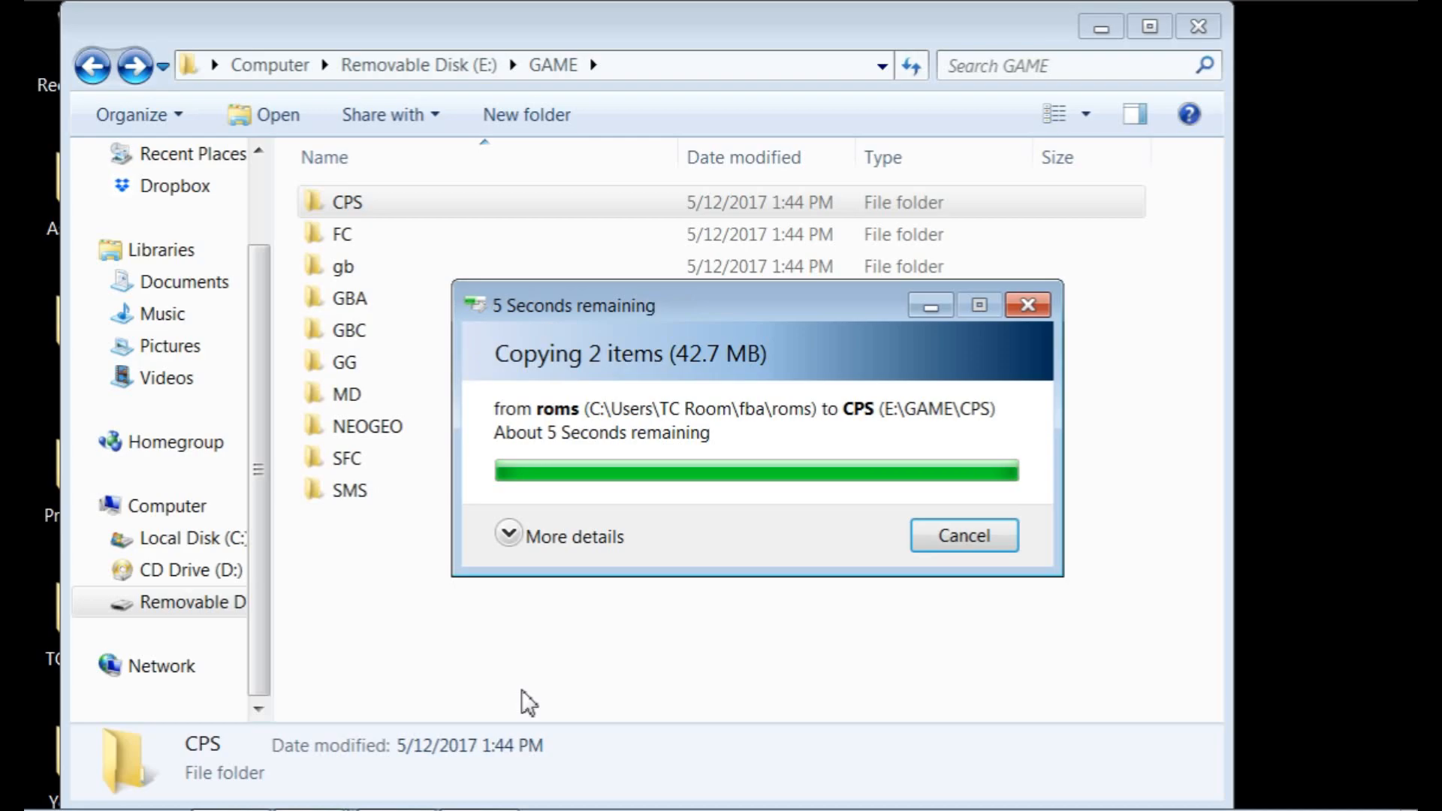
double_click(347, 202)
drag(1217, 281, 1225, 465)
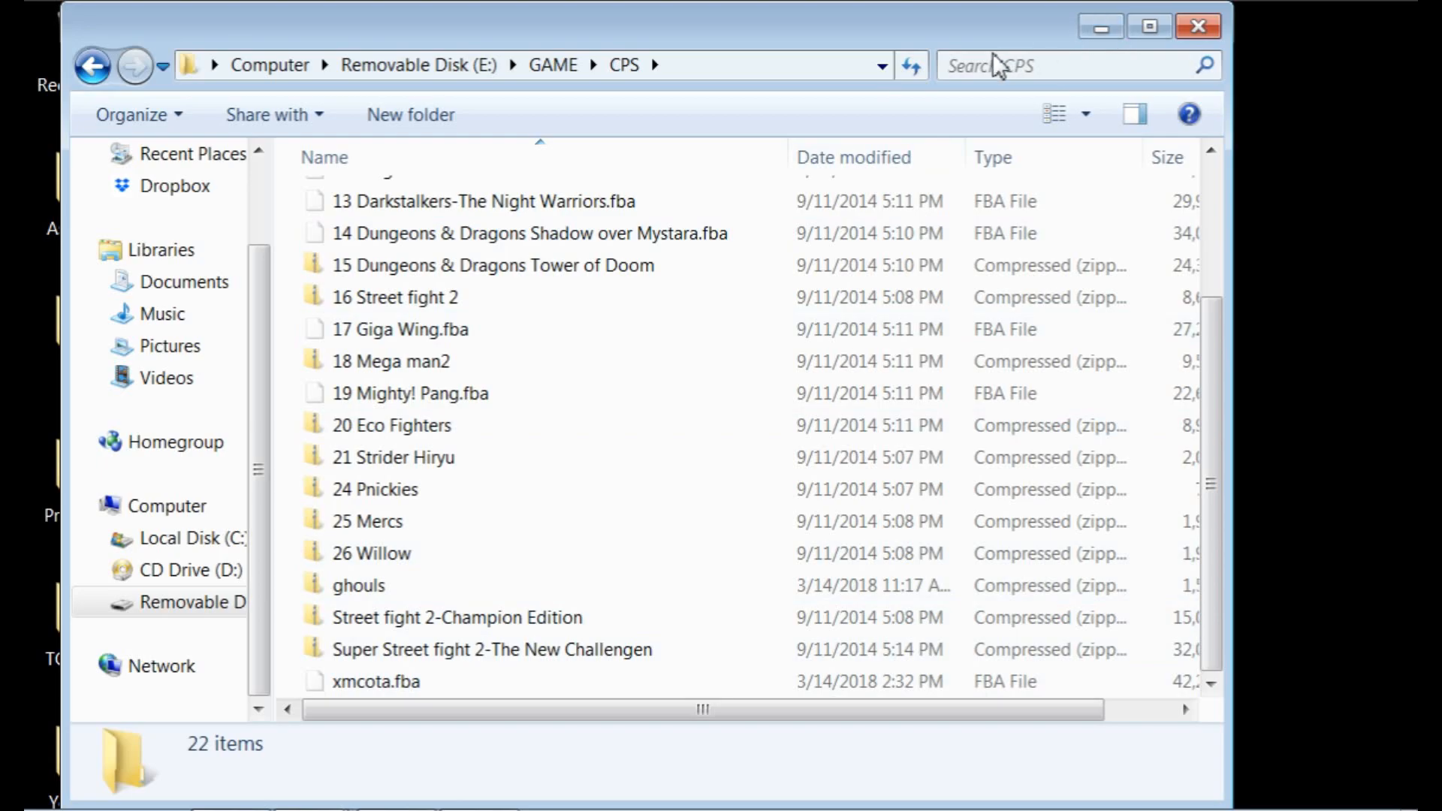
click(1132, 34)
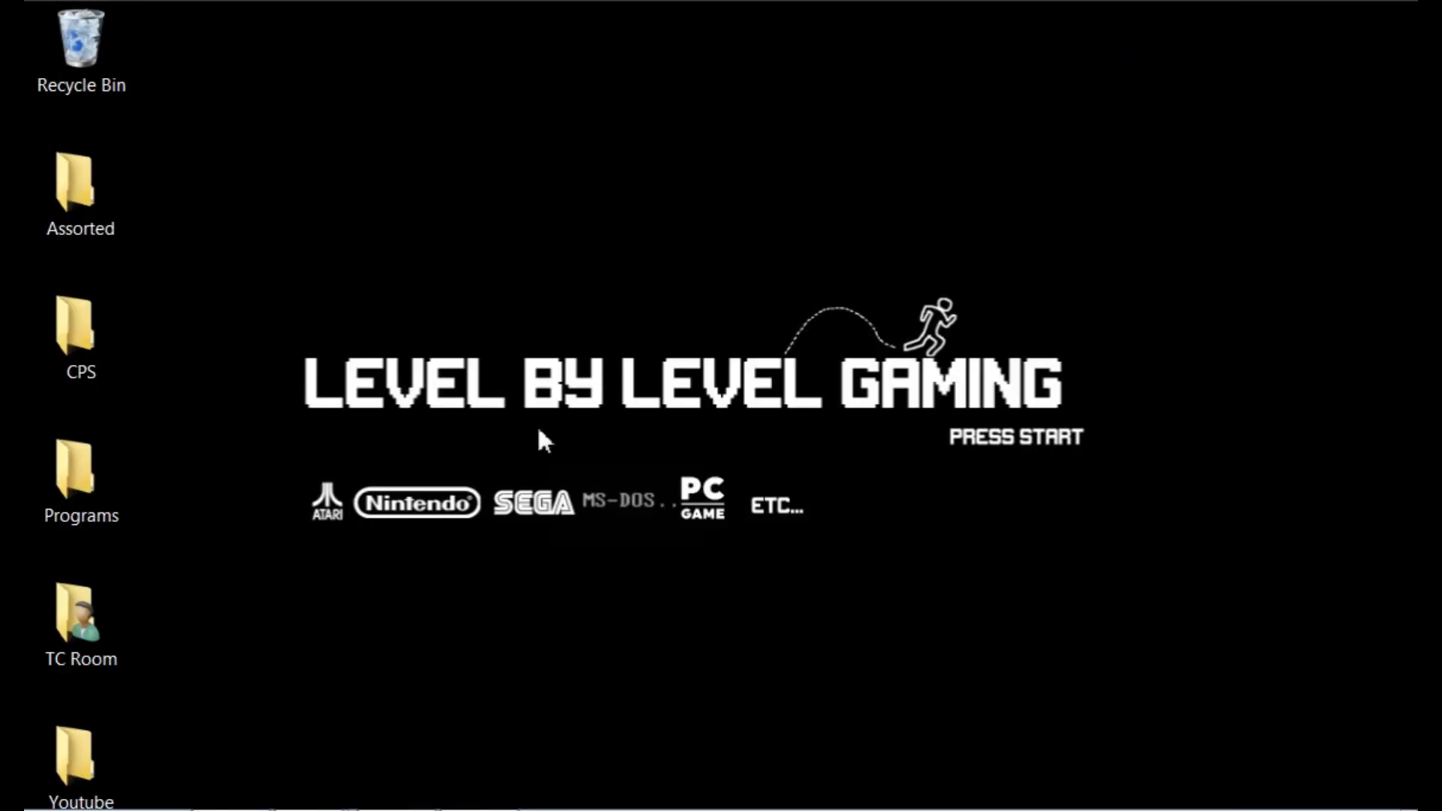